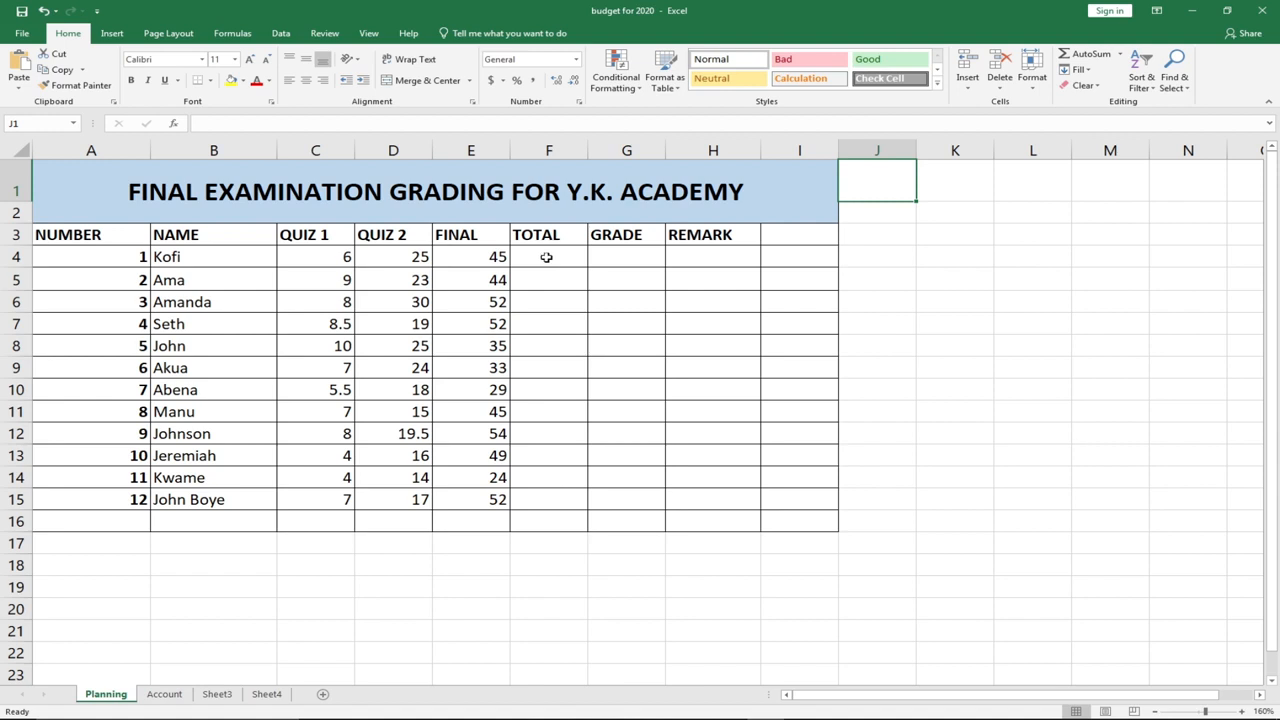
Total the first student's scores in F4 with =SUM(C4:E4) and fill the formula down to F15.
click(547, 258)
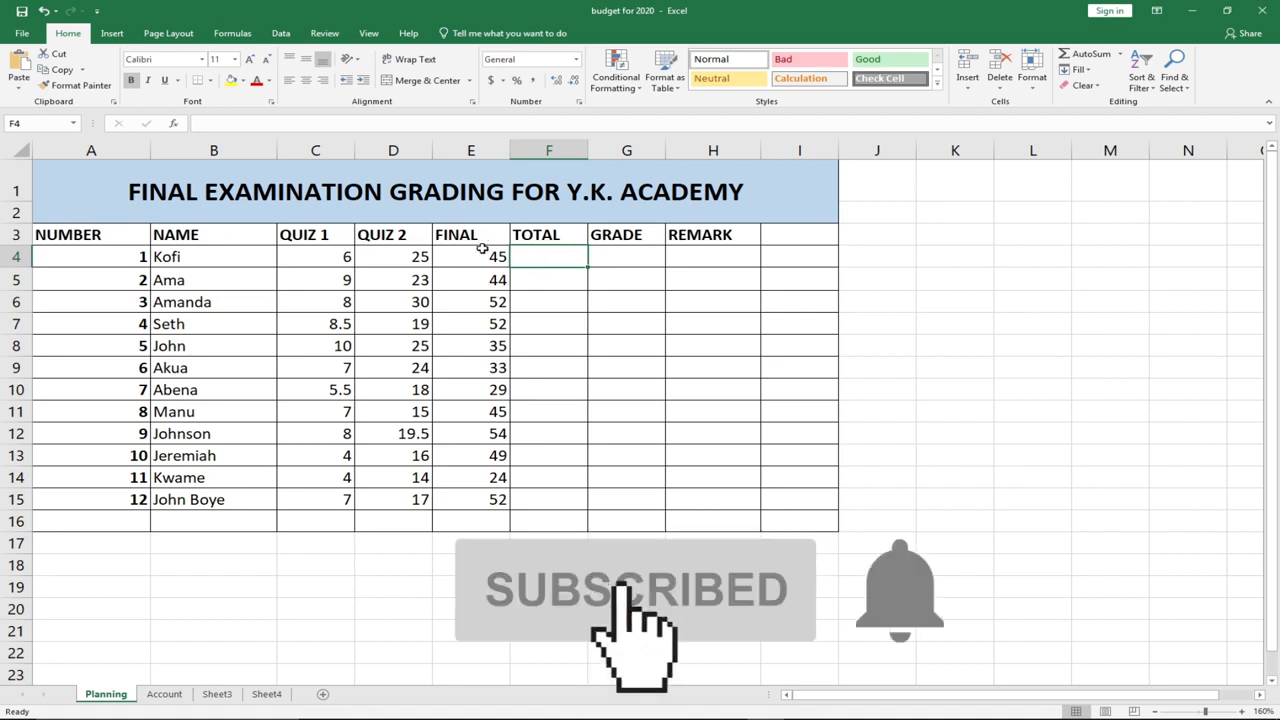
double_click(561, 257)
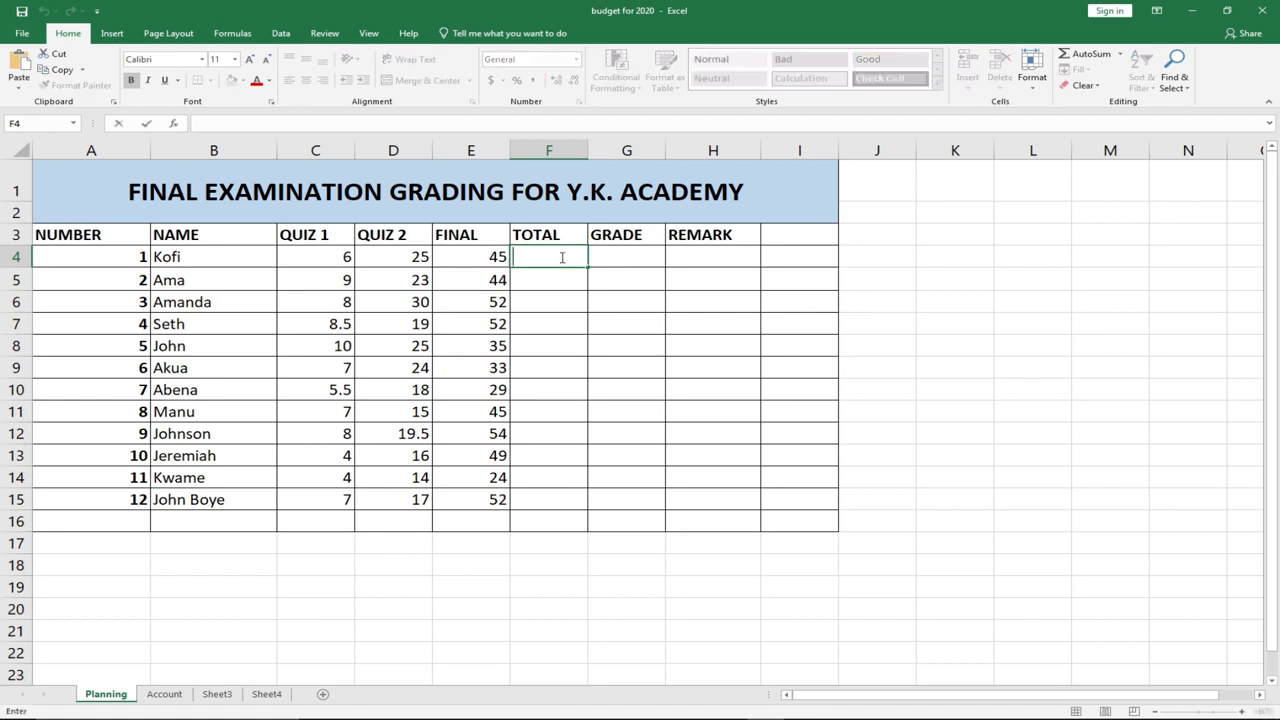
text(=)
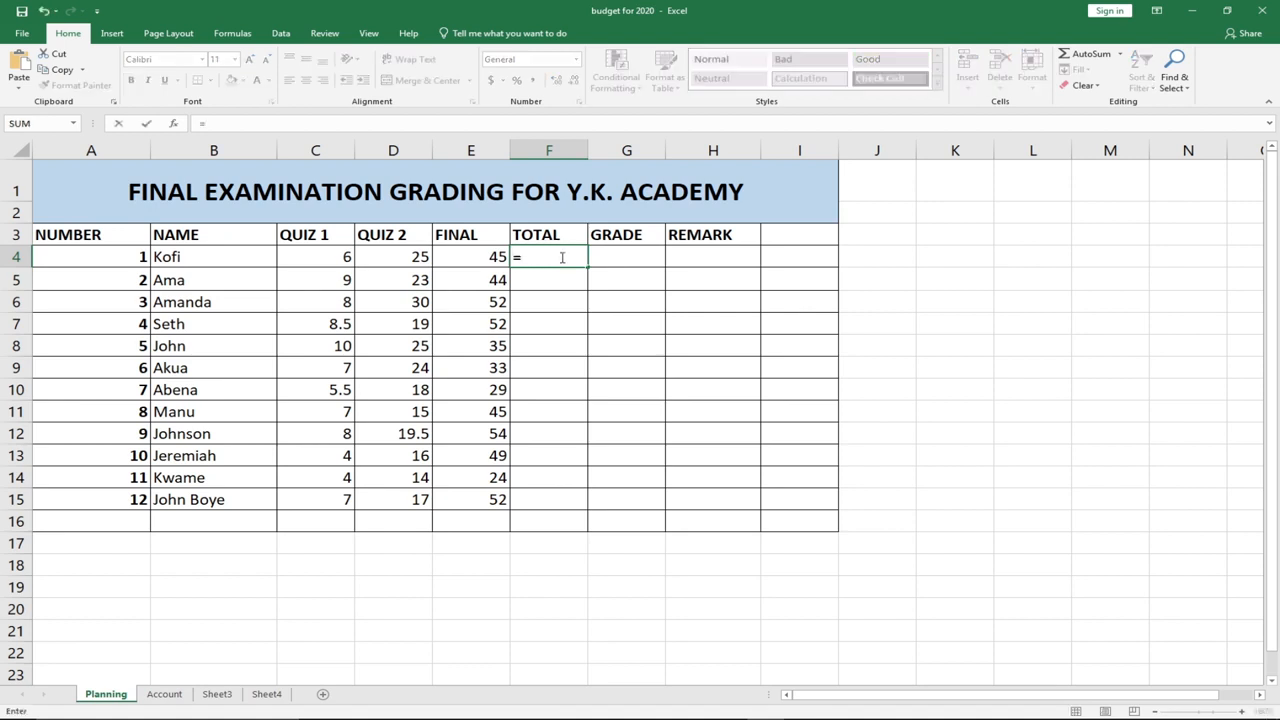
text(sum)
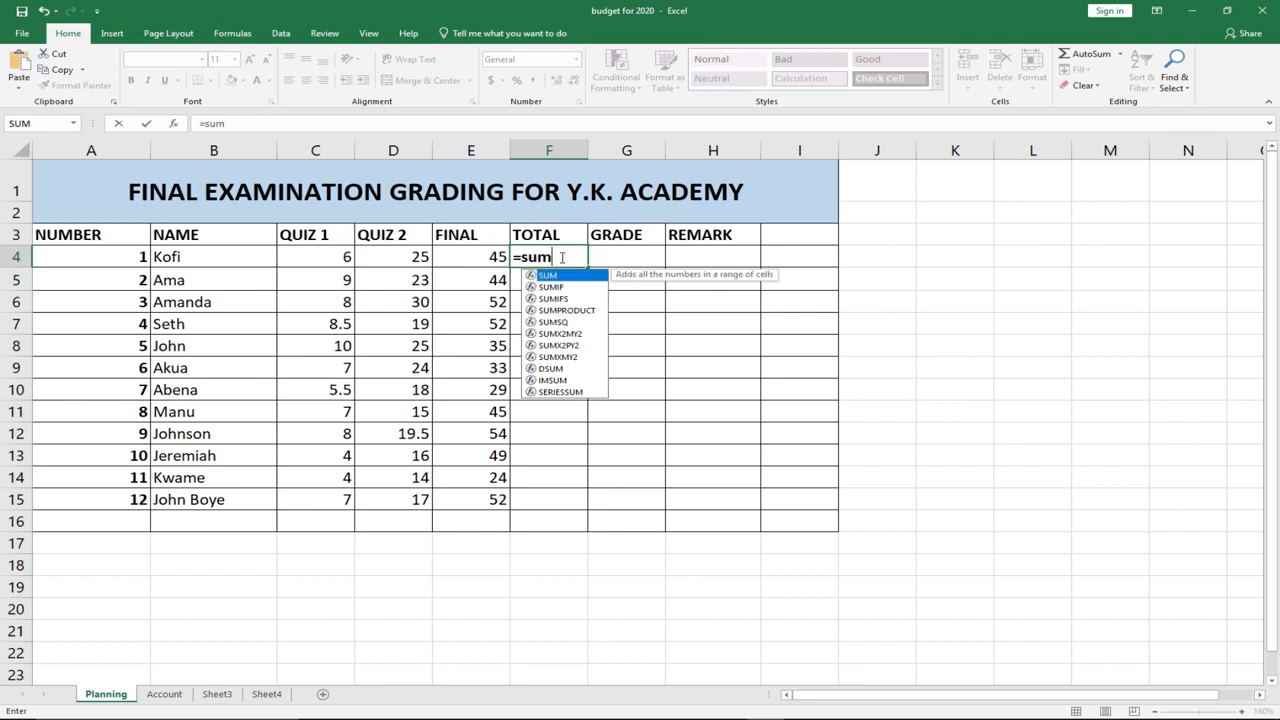
key(Tab)
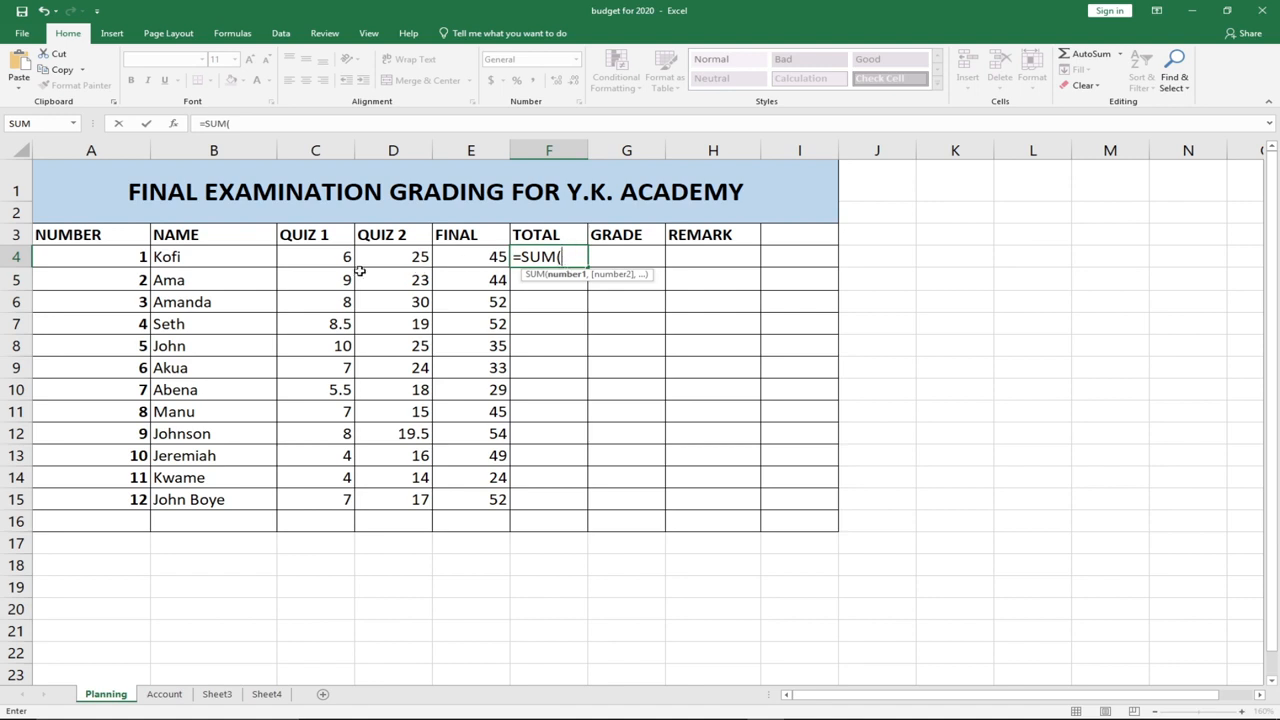
drag(313, 257, 446, 253)
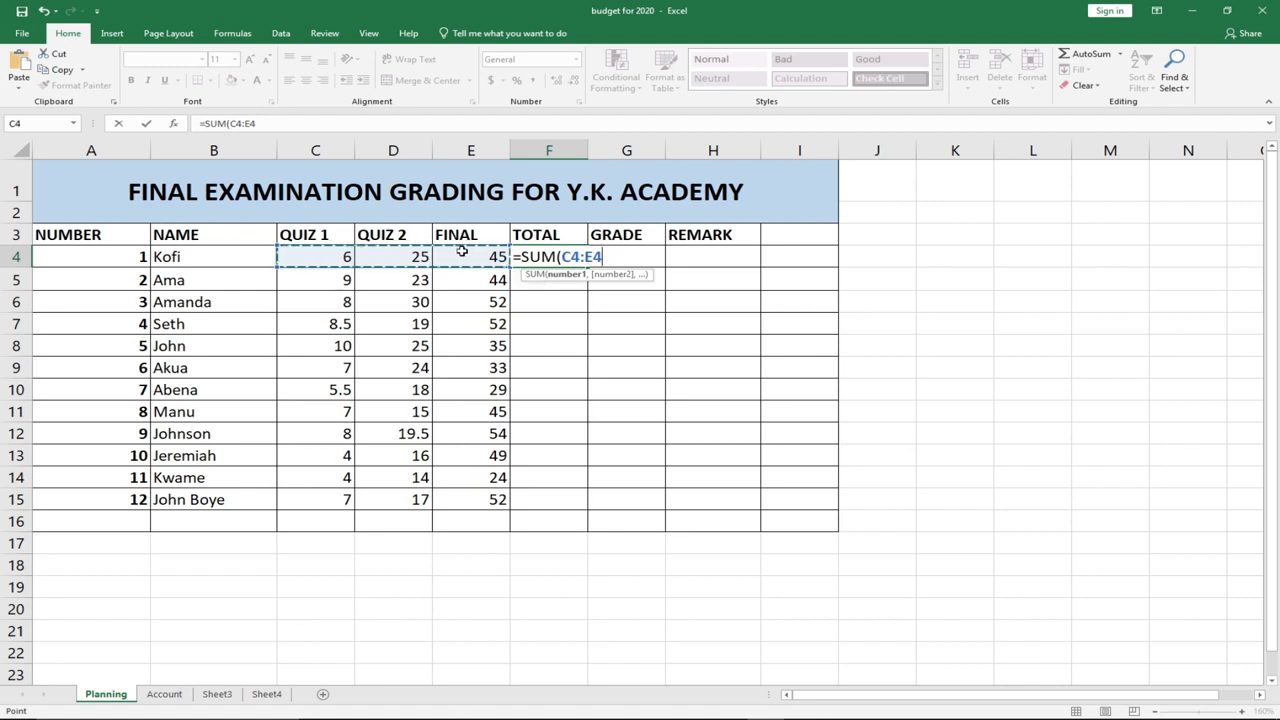
key(Return)
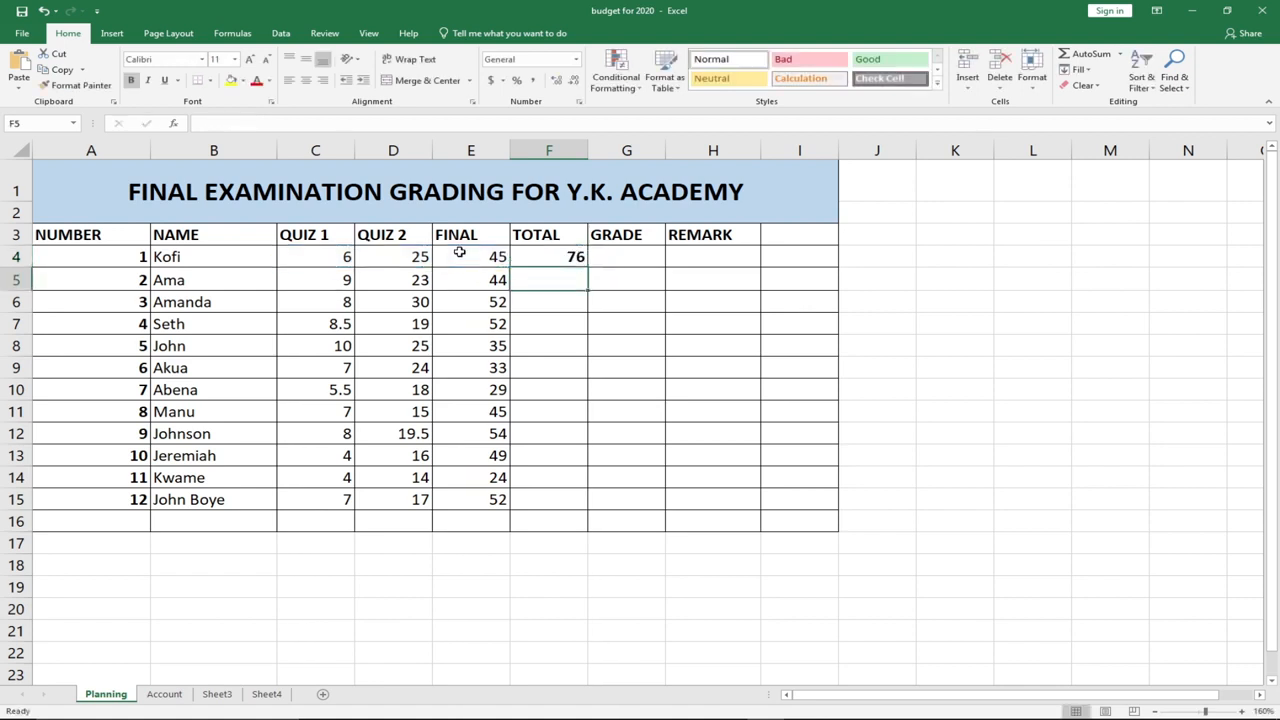
click(537, 257)
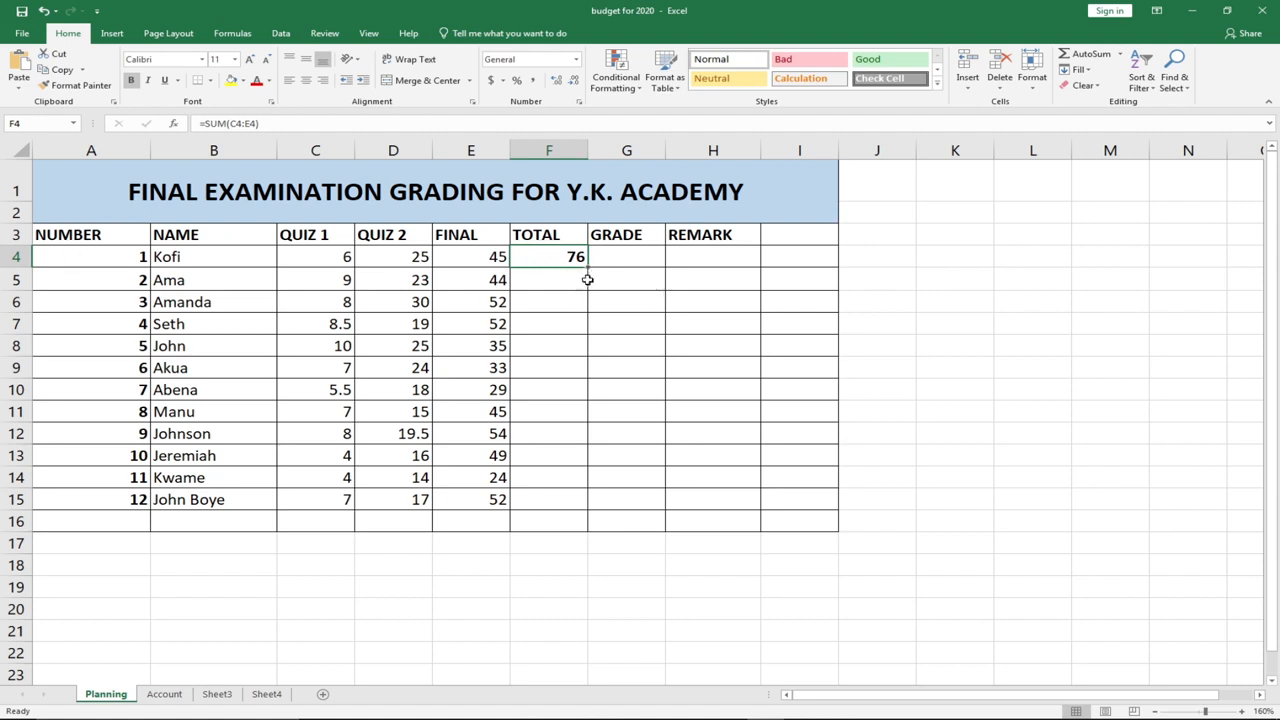
drag(588, 264, 581, 509)
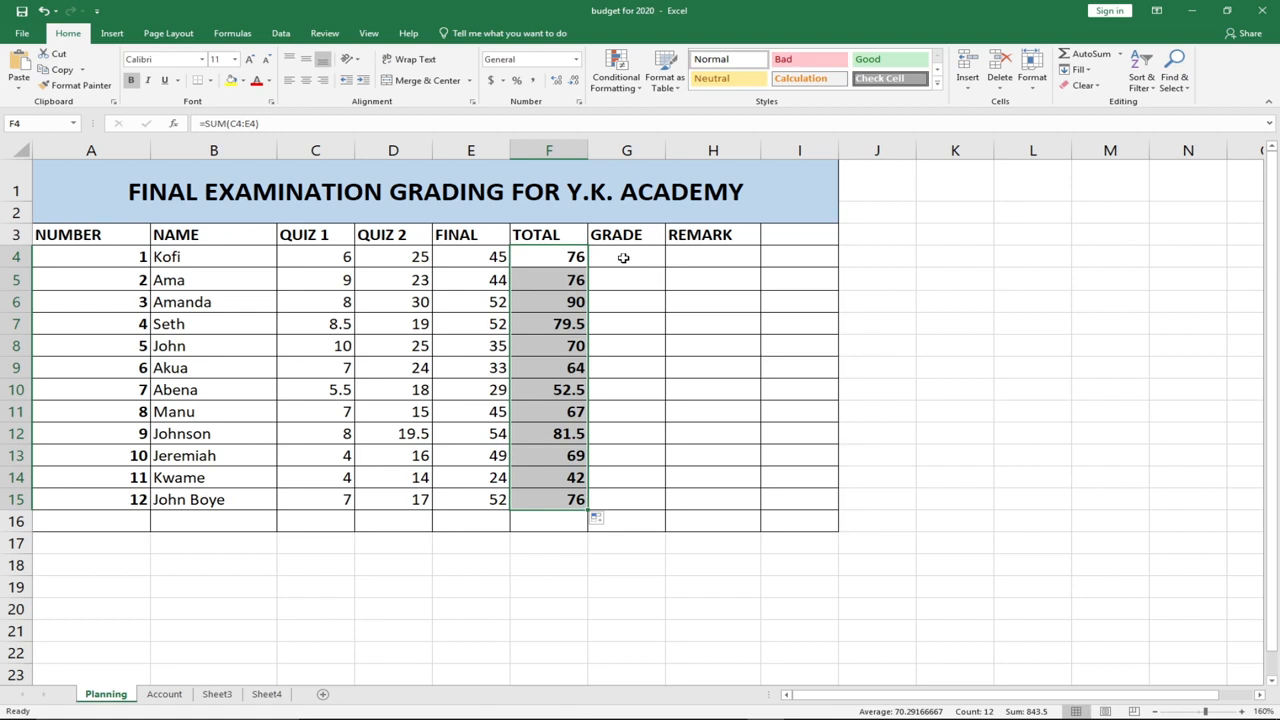
Start an IF formula in G4 that returns "A" when F4>=90.
click(623, 258)
double_click(627, 259)
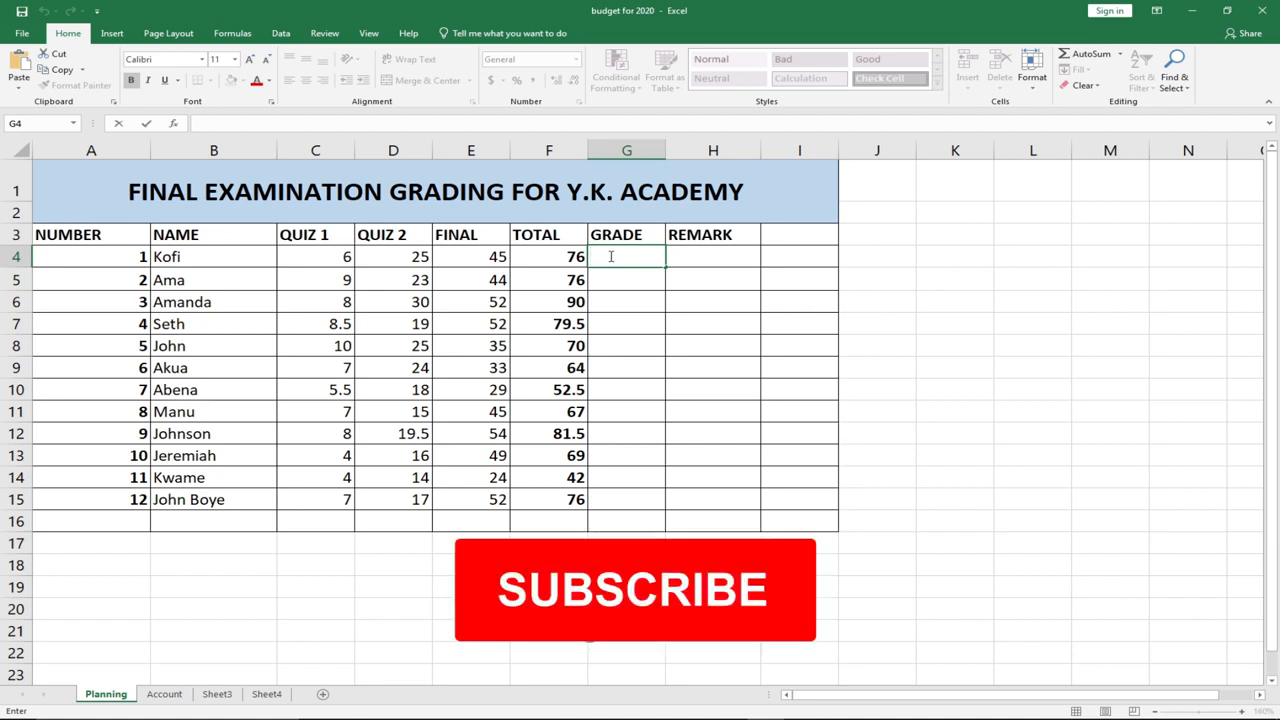
text(=if)
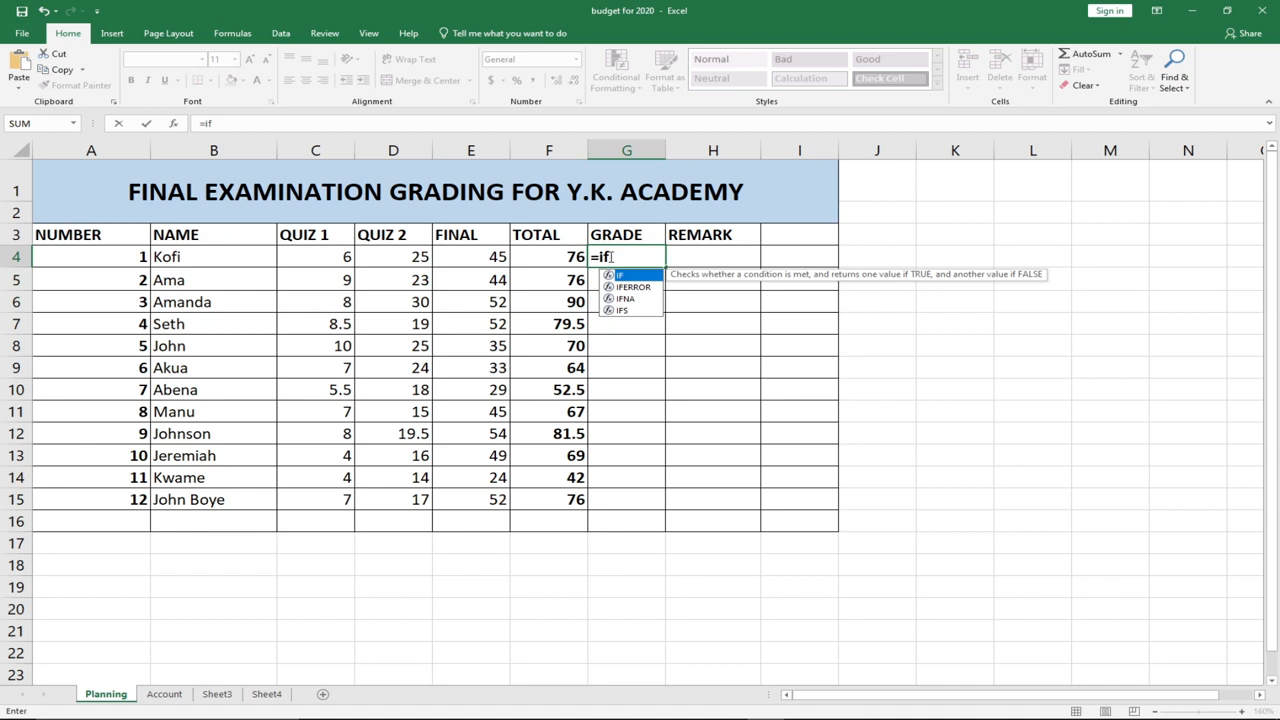
key(Tab)
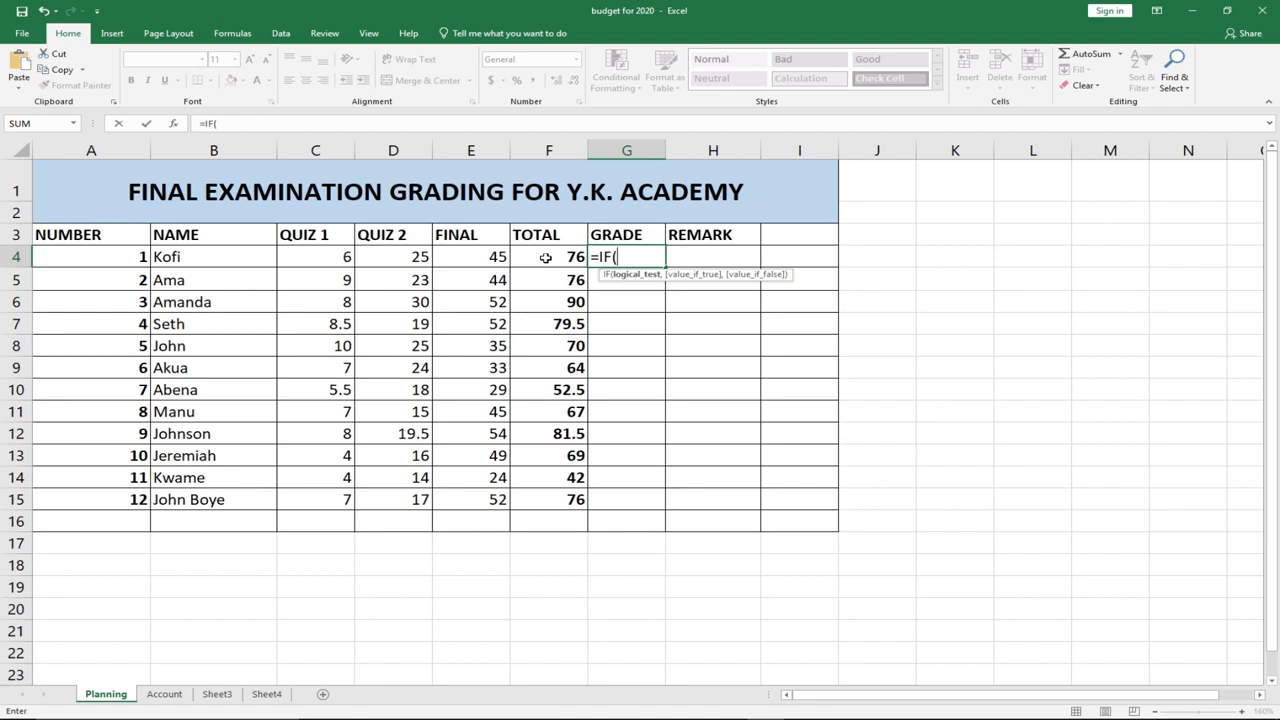
click(545, 258)
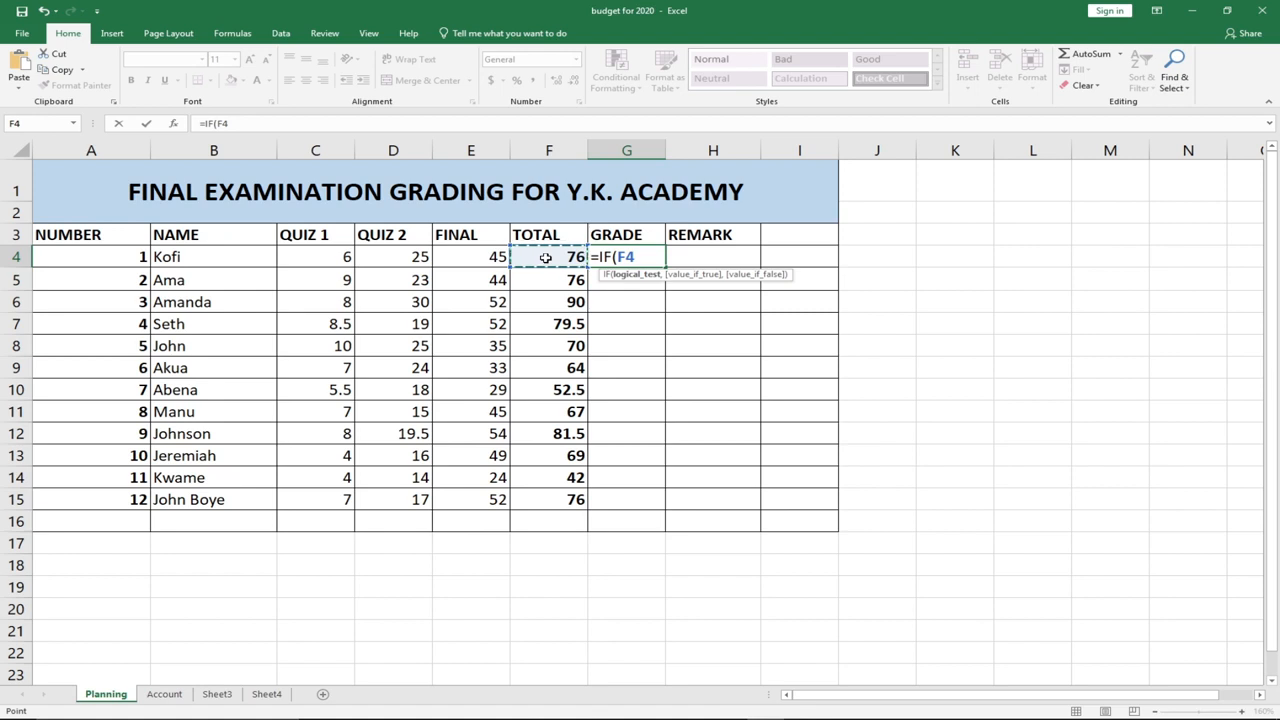
text(>=)
text(90)
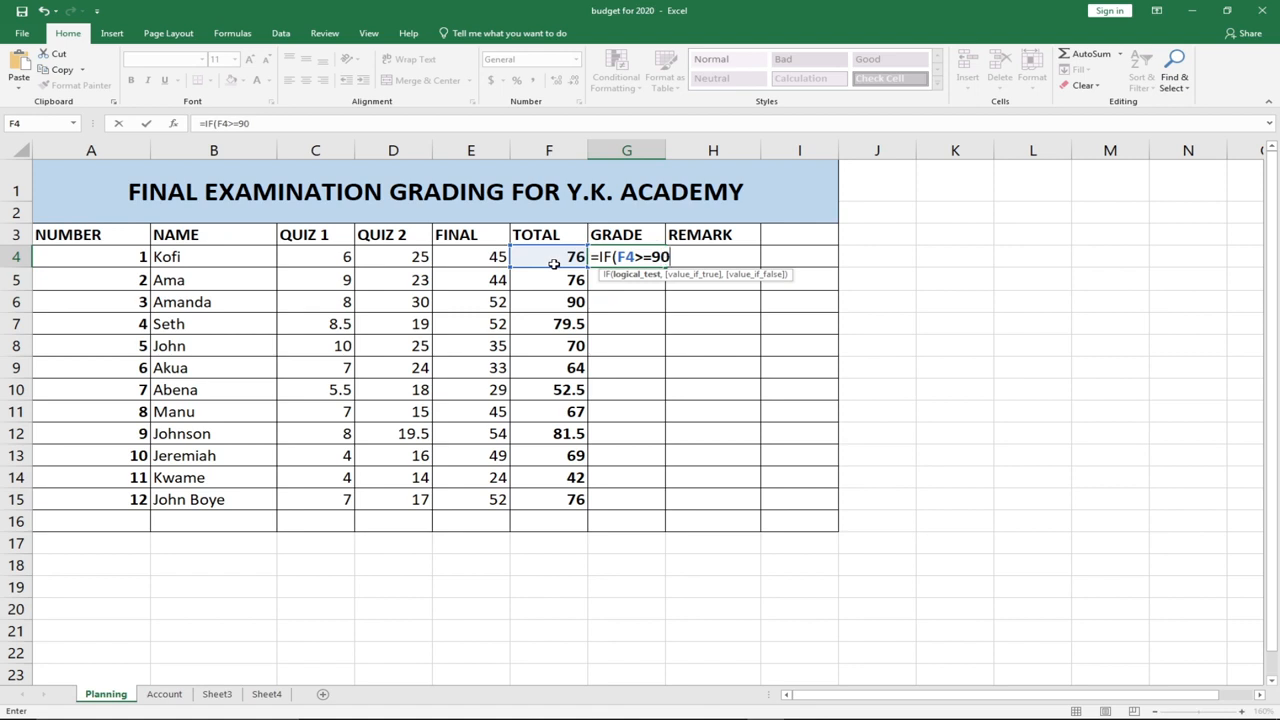
text(,)
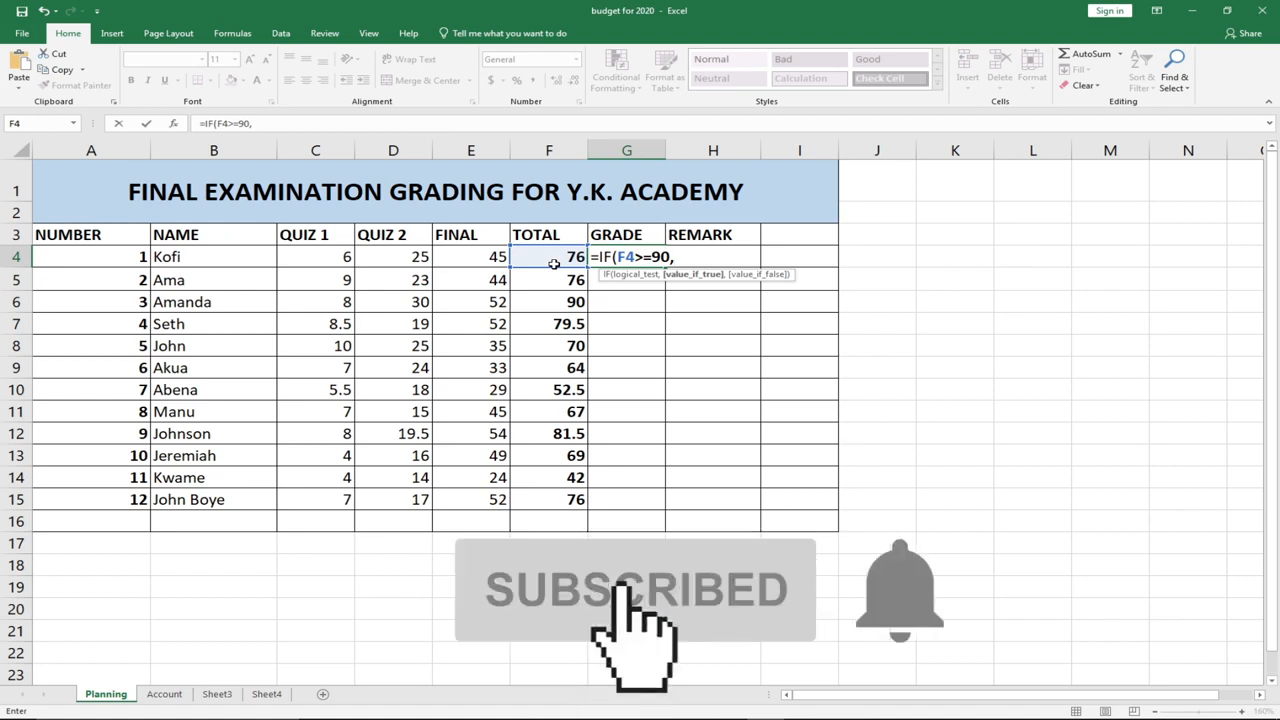
text(")
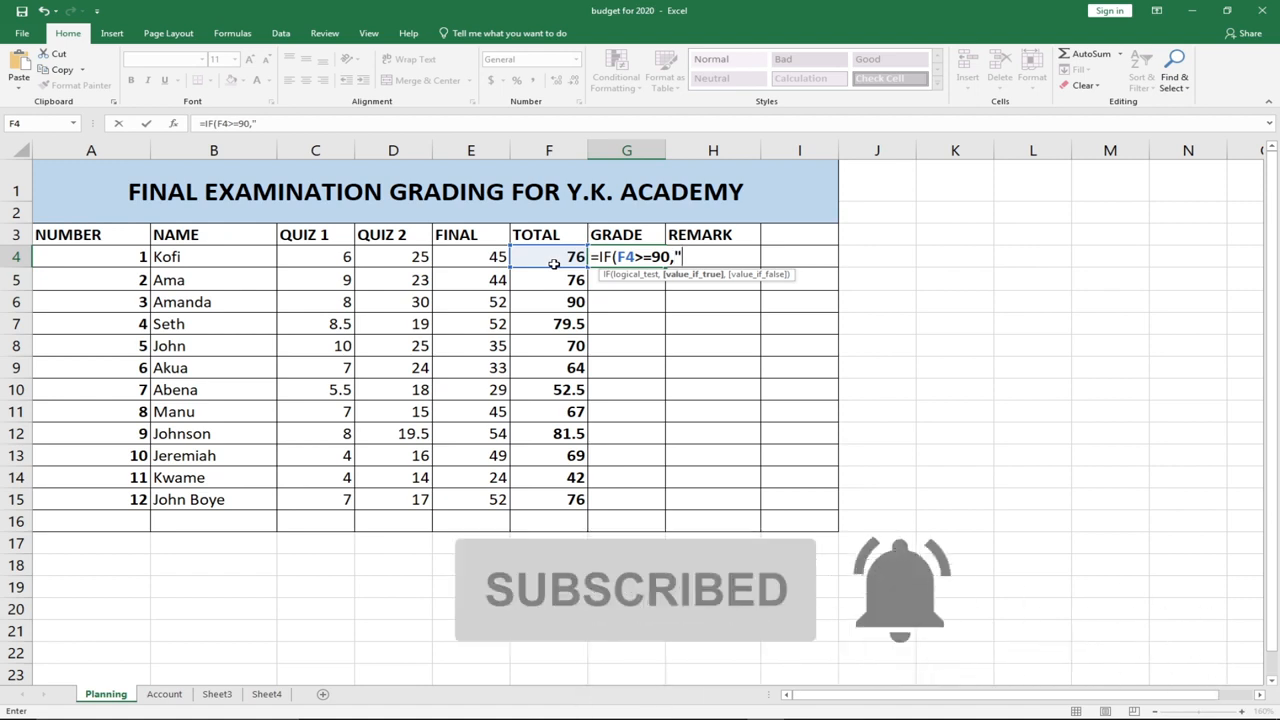
text(A")
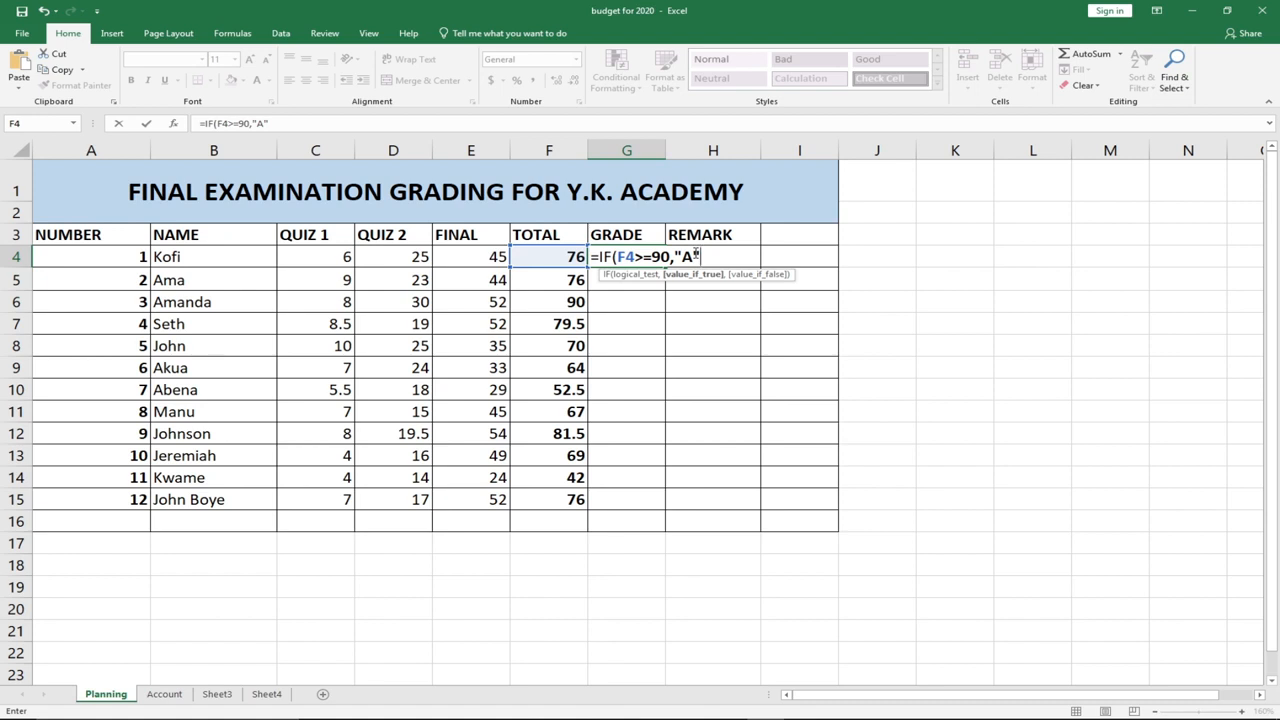
text(,)
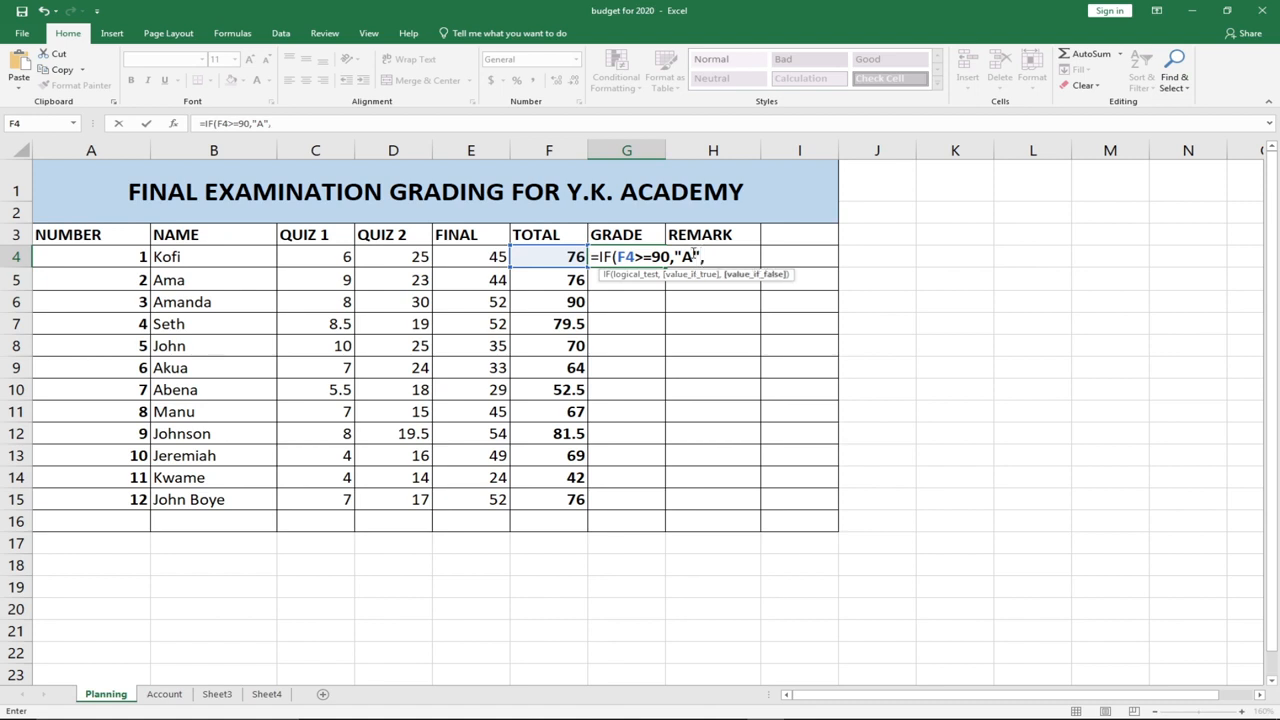
Nest a second IF in the G4 grade formula that returns "B" when F4>=80.
text(if)
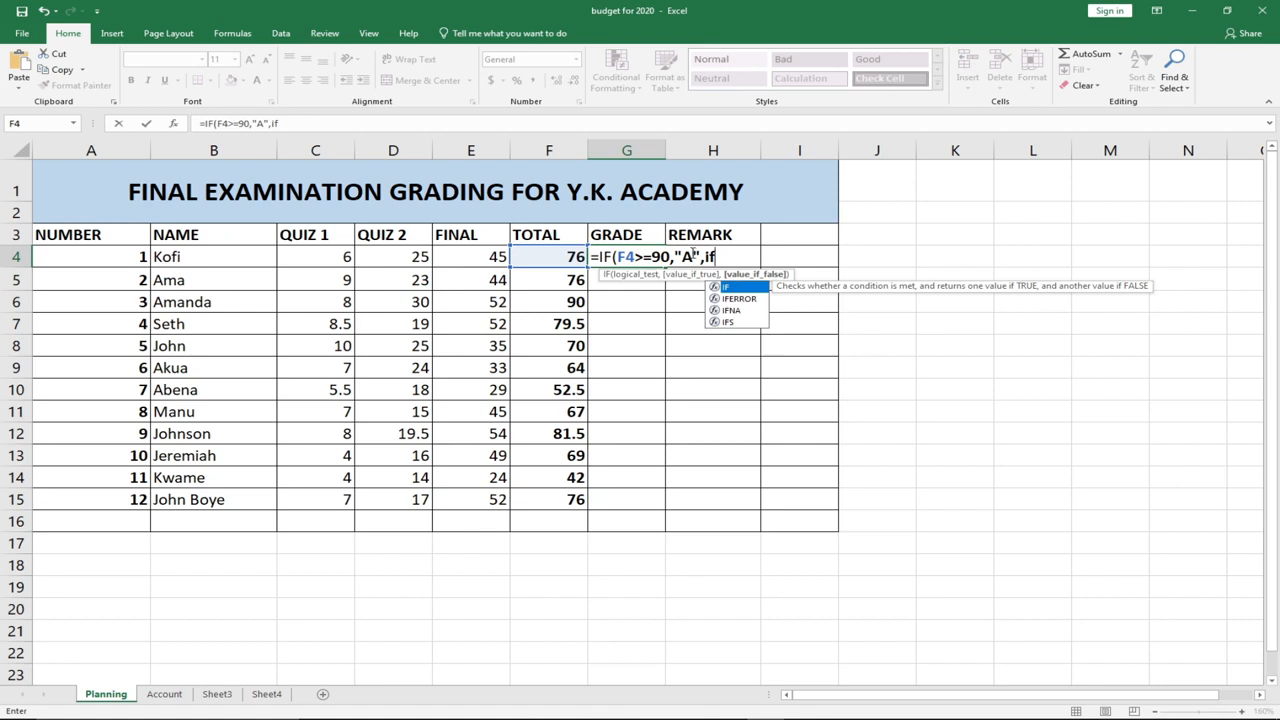
key(Tab)
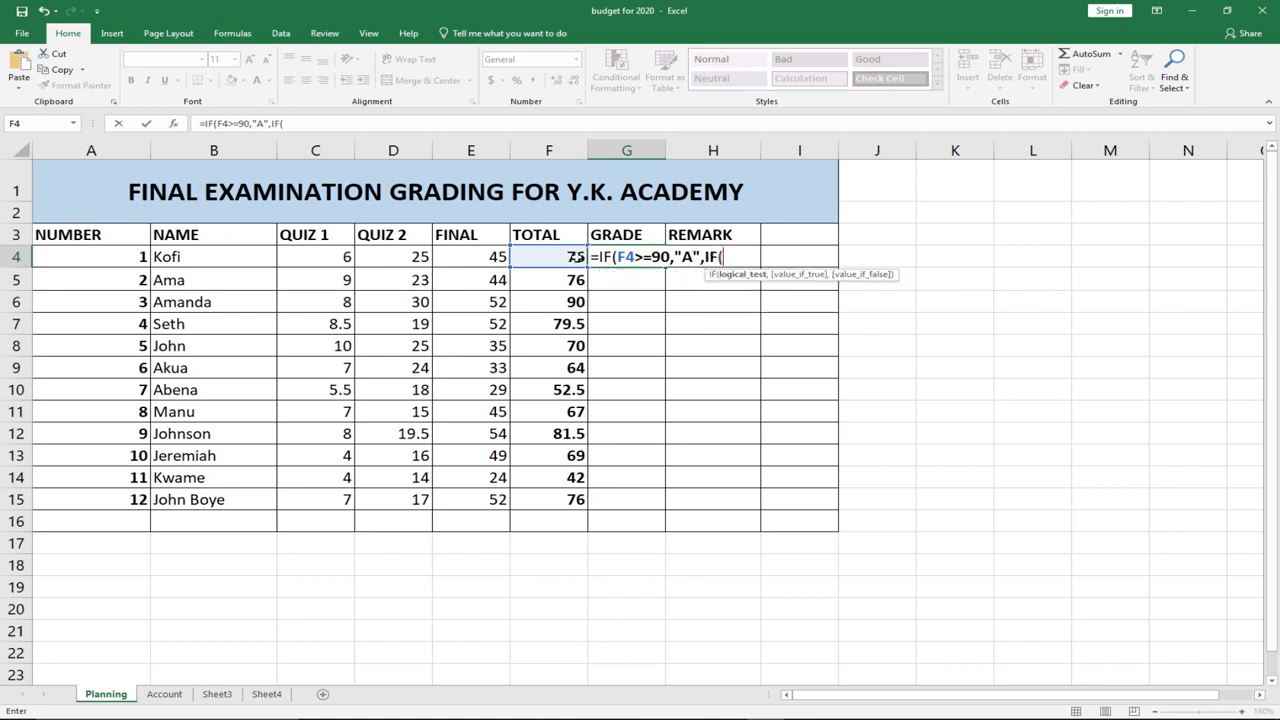
click(566, 257)
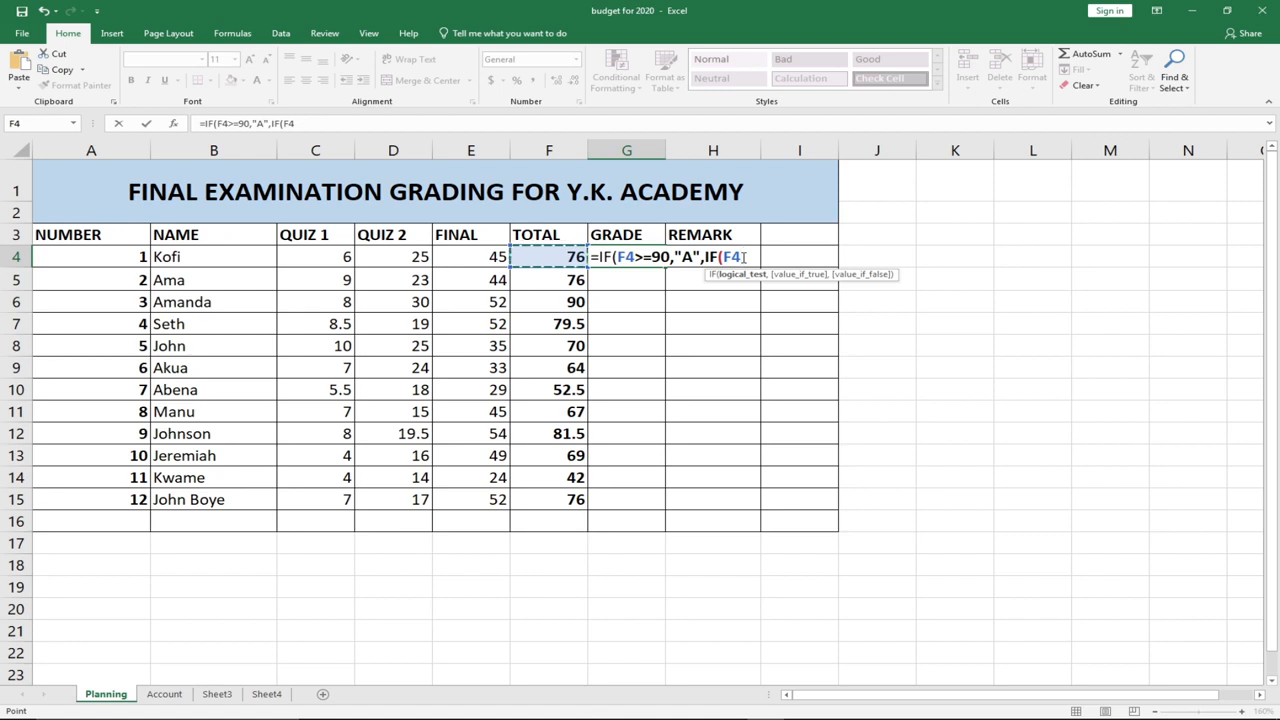
text(>=80)
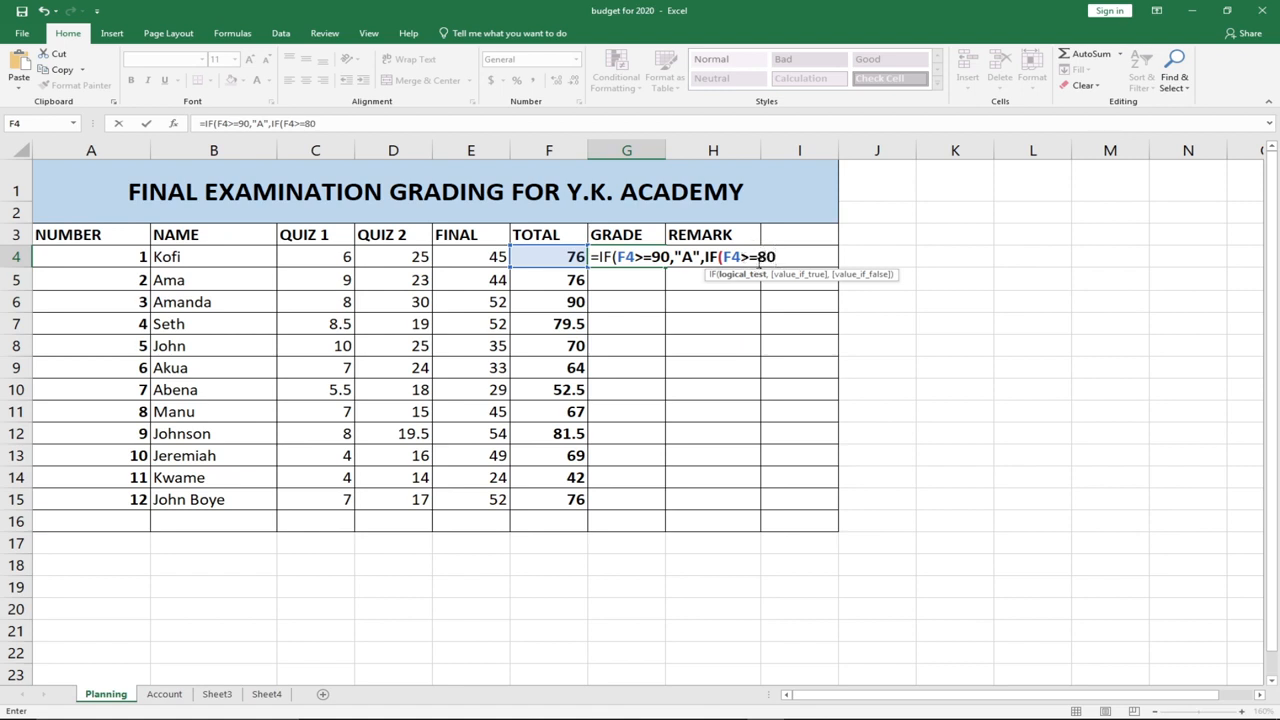
text(,)
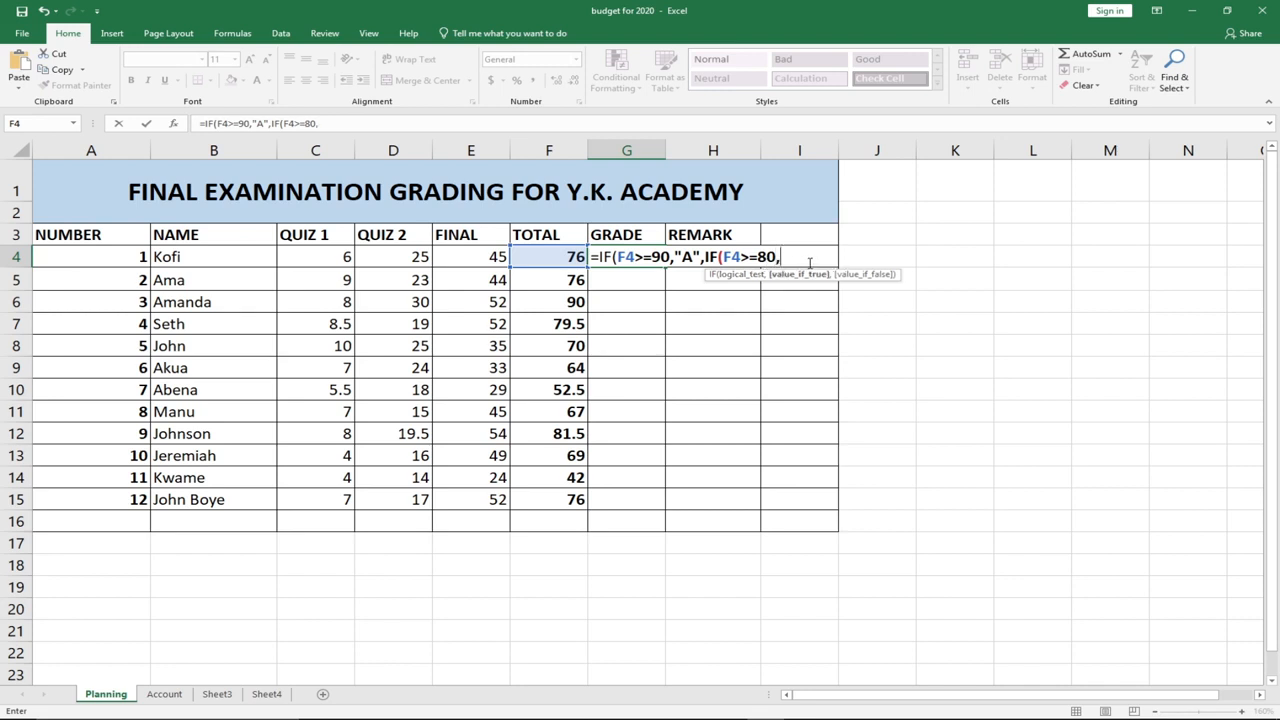
text("B",)
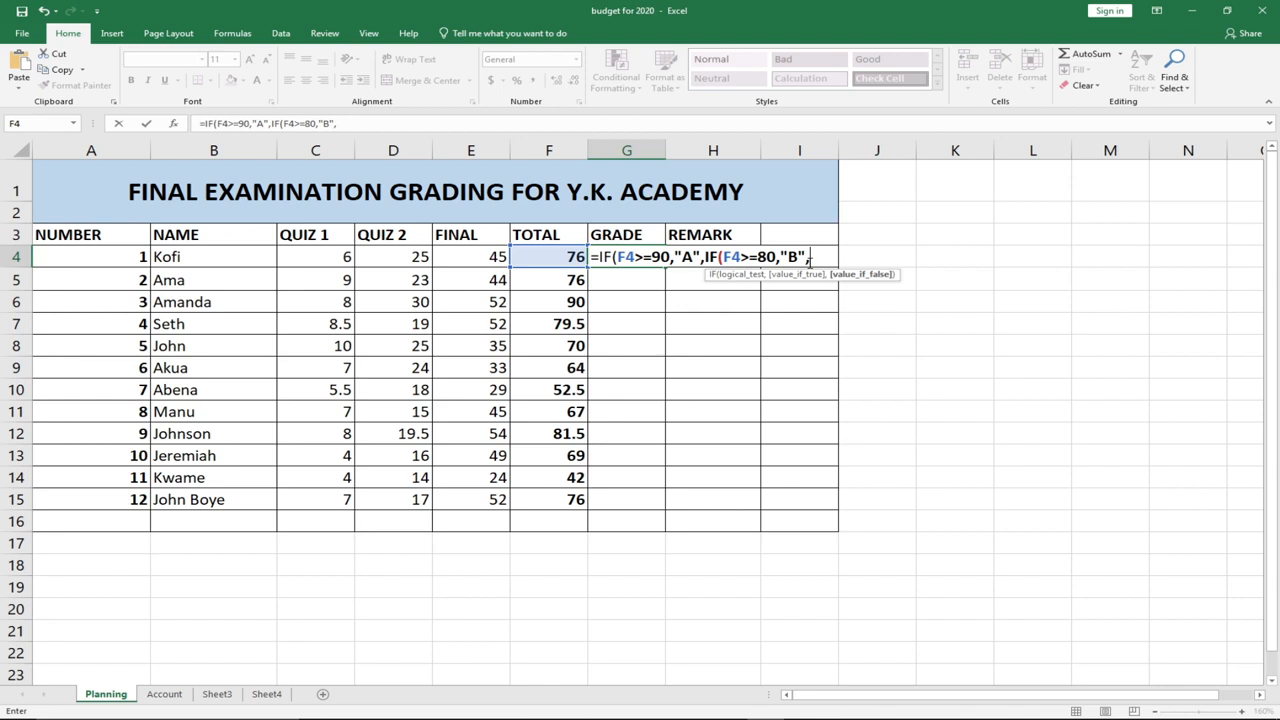
Nest a third IF testing F4>=70 with the result C+ and try to commit the G4 formula.
text(IF()
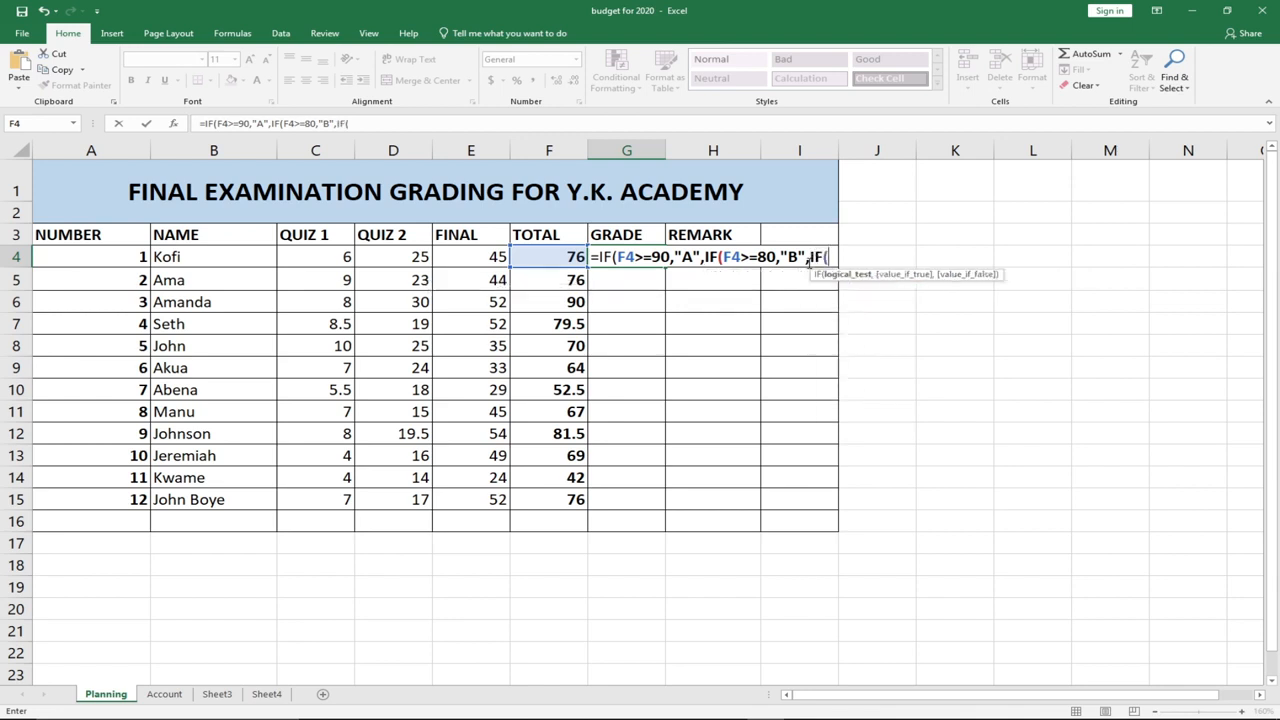
click(547, 257)
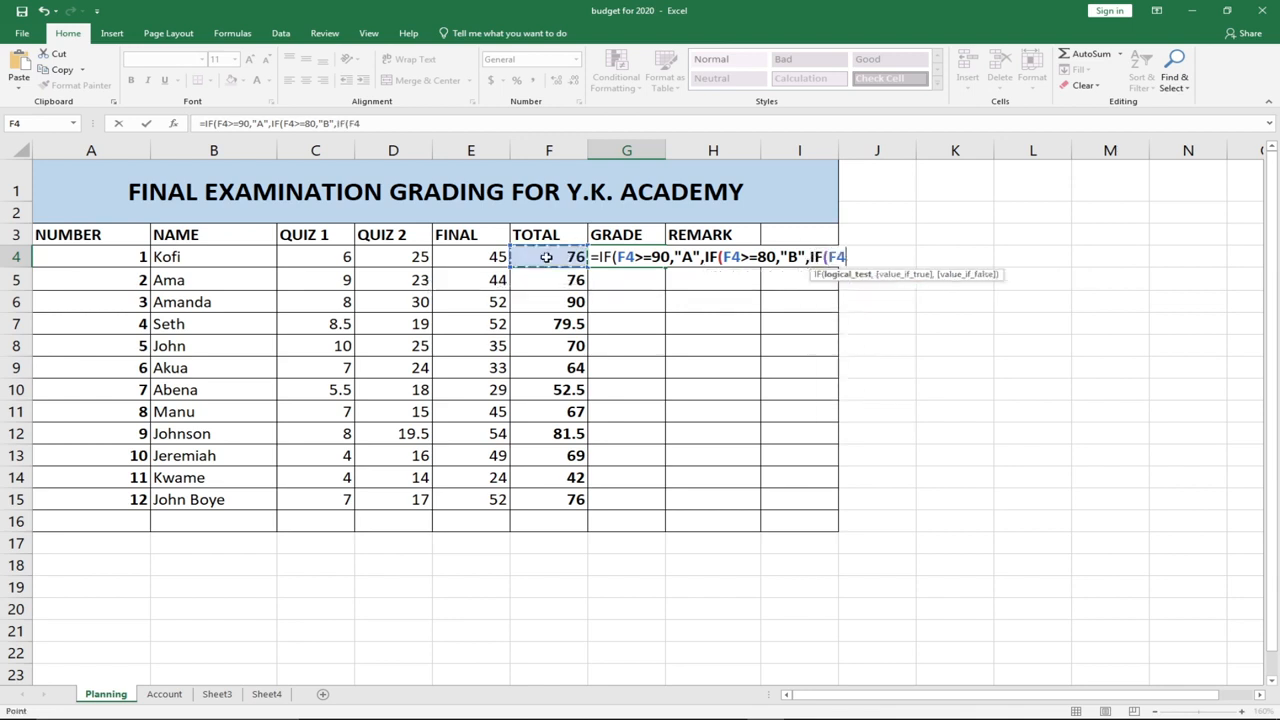
text(>=70,")
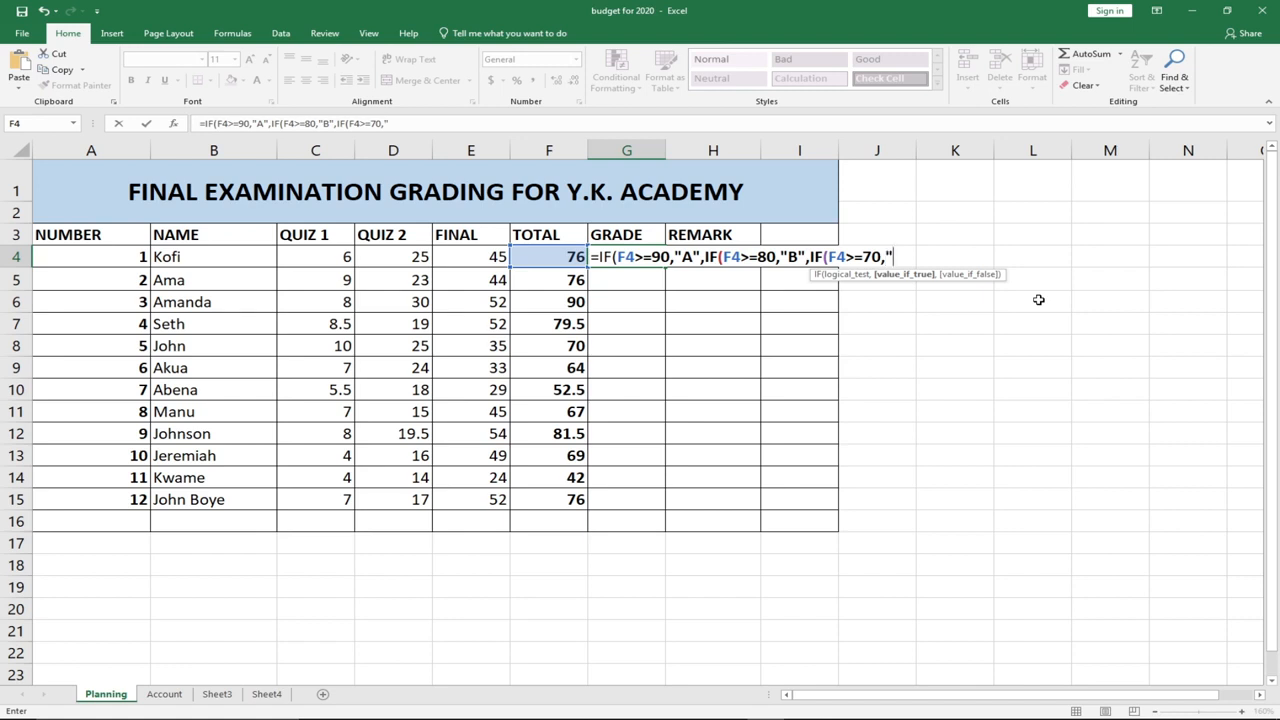
text(C=)
key(BackSpace)
text(+,if)
key(Return)
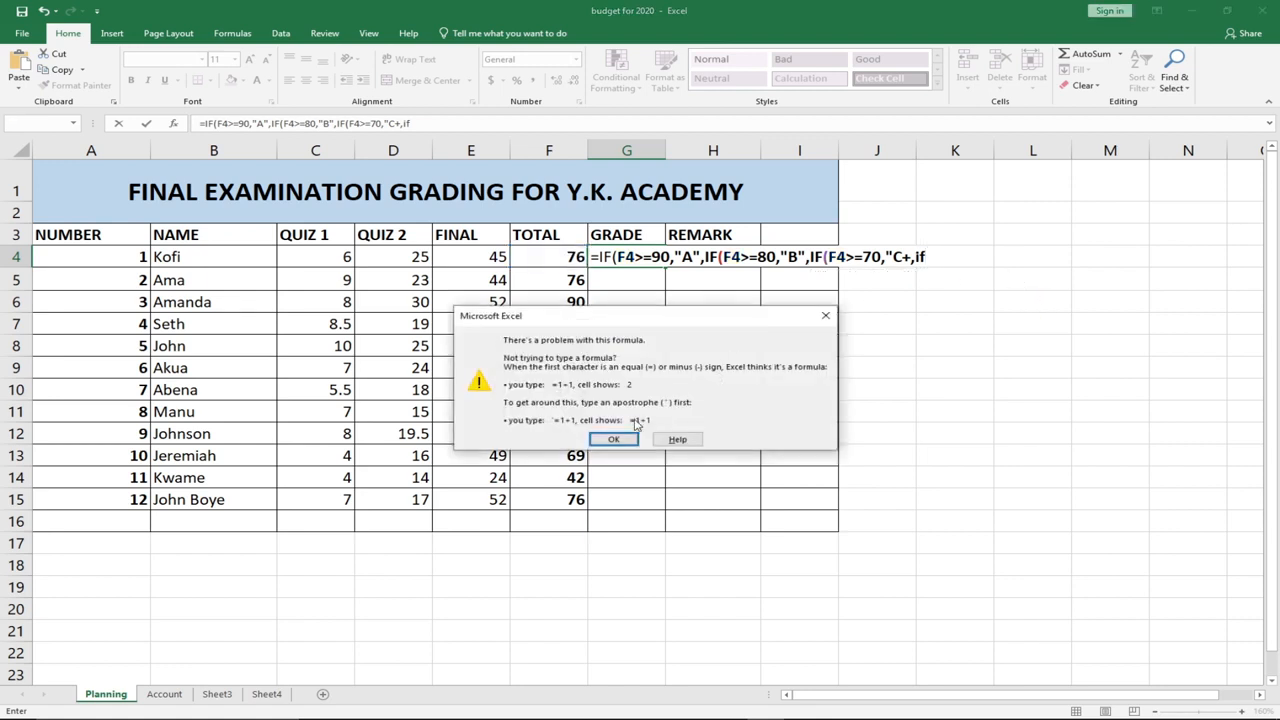
click(613, 440)
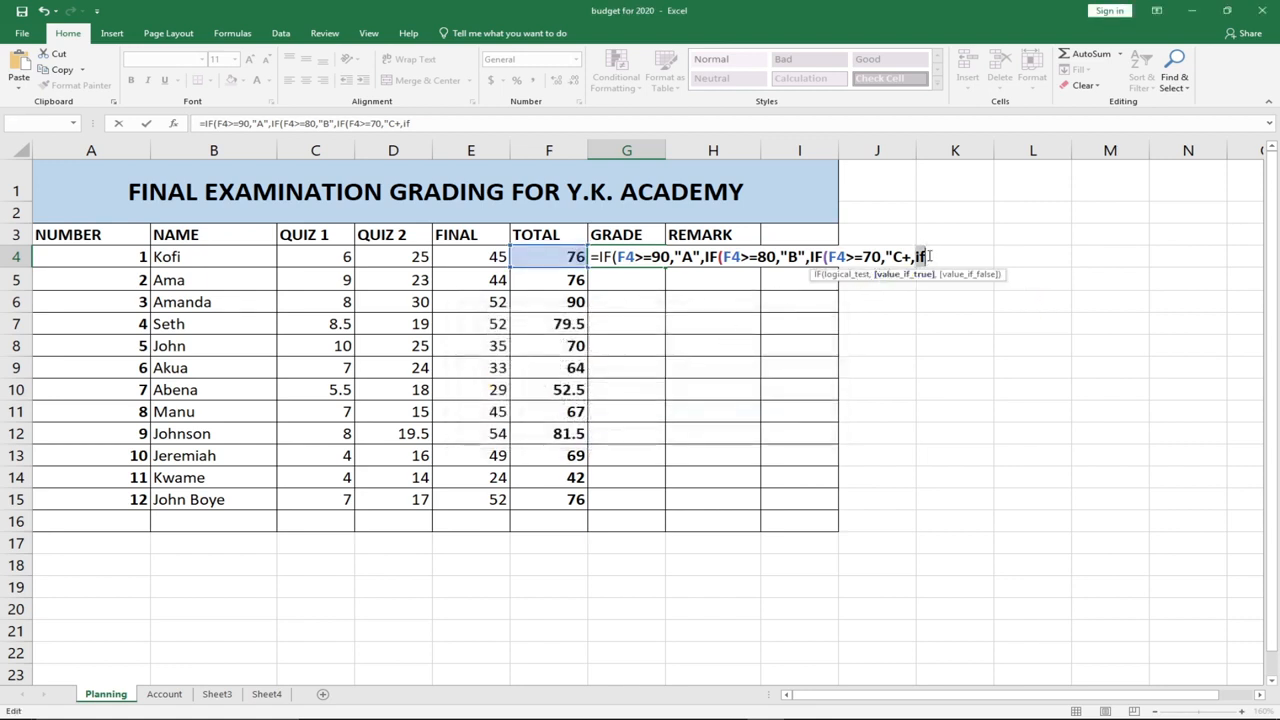
Correct the third IF's result to "C+" with its closing quotation mark and follow it with another IF.
key(BackSpace)
key(BackSpace)
key(BackSpace)
key(BackSpace)
key(BackSpace)
text(C+",if)
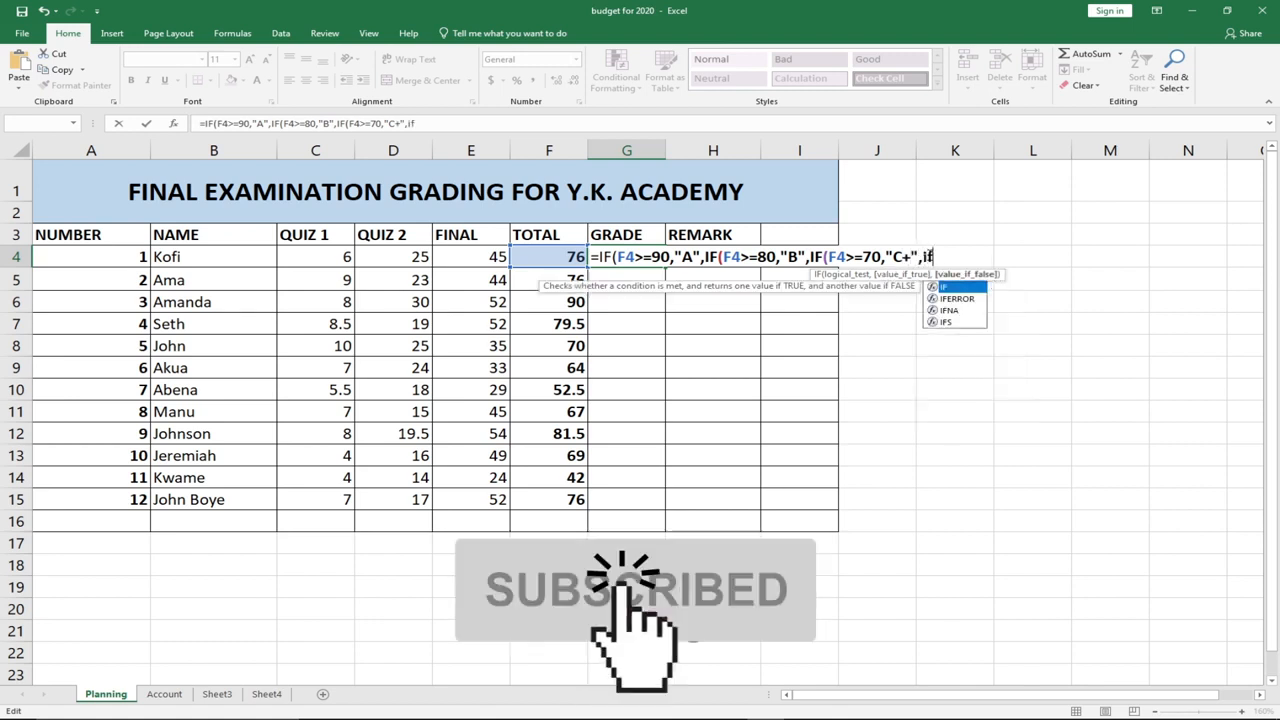
Complete the fourth nested IF in G4 so it returns "C" when F4>=60.
text(()
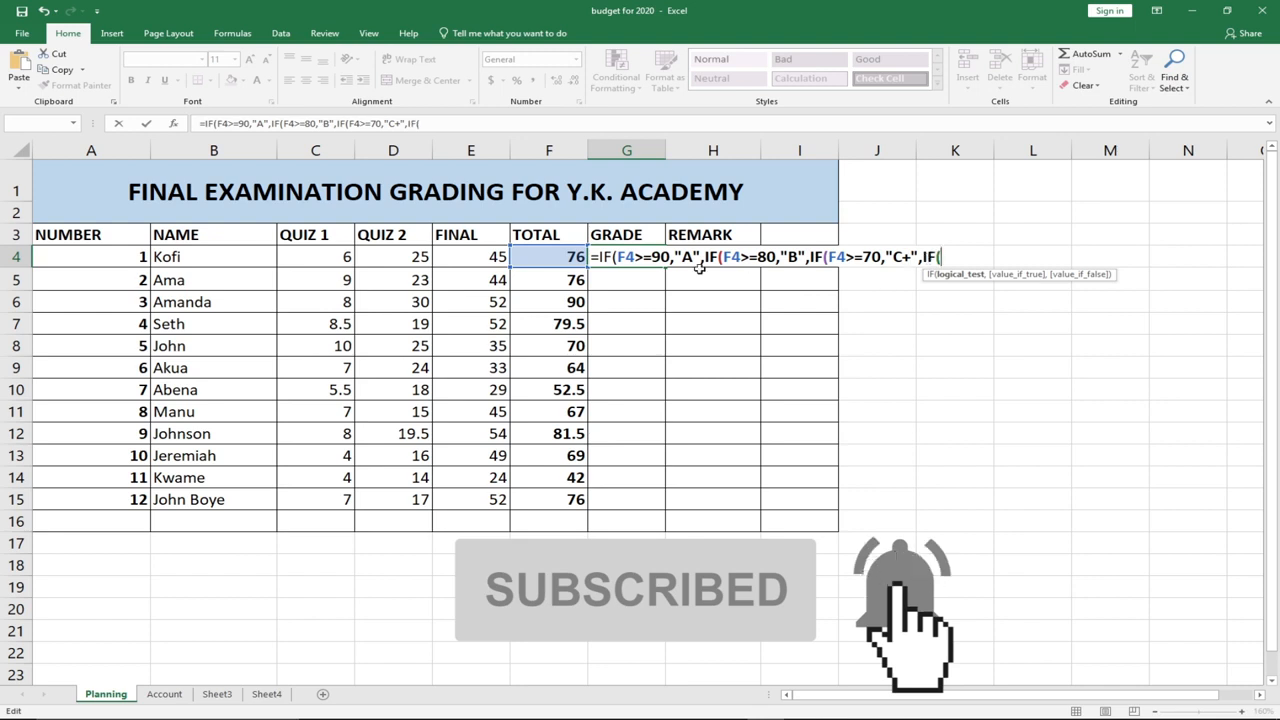
click(558, 257)
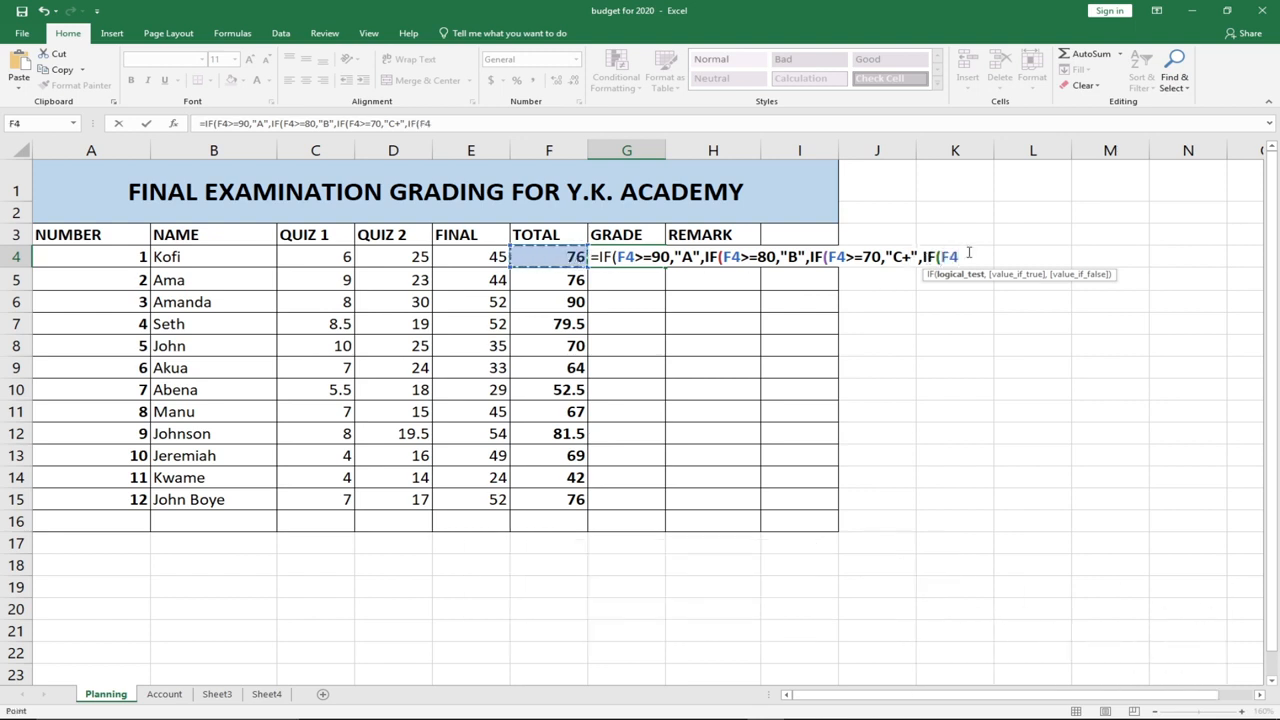
text(>=60,)
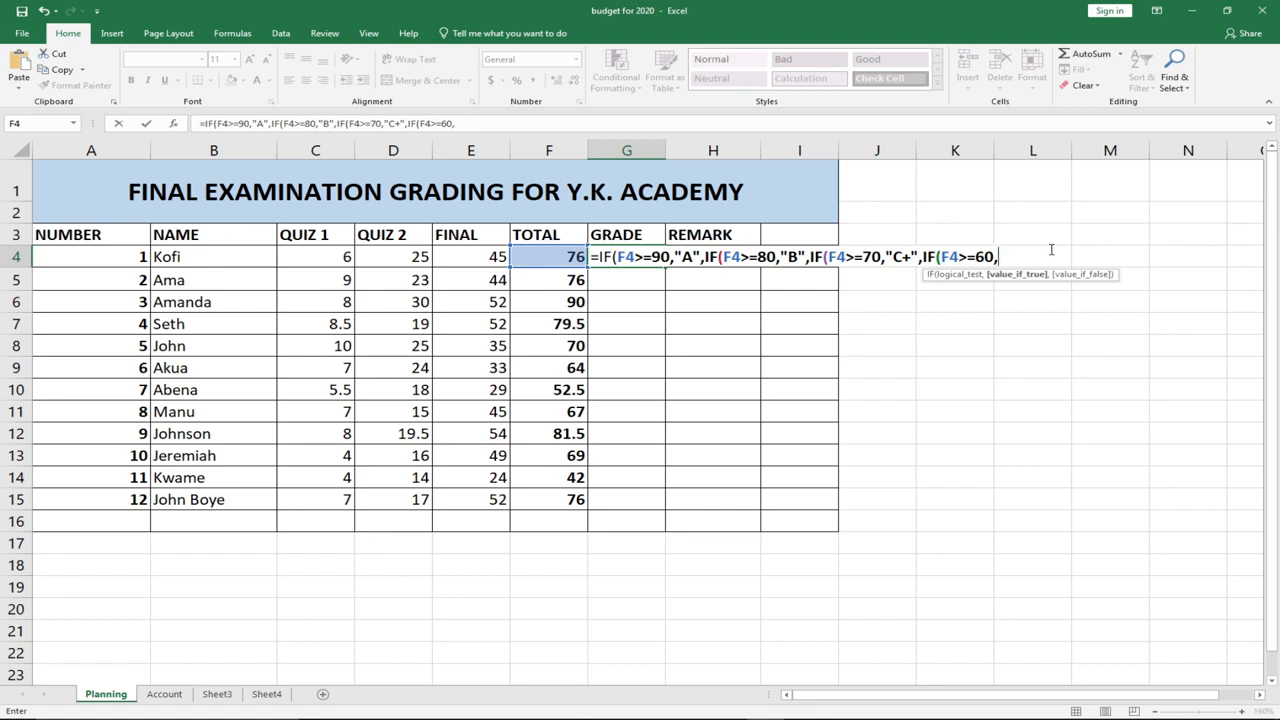
text("C",IF()
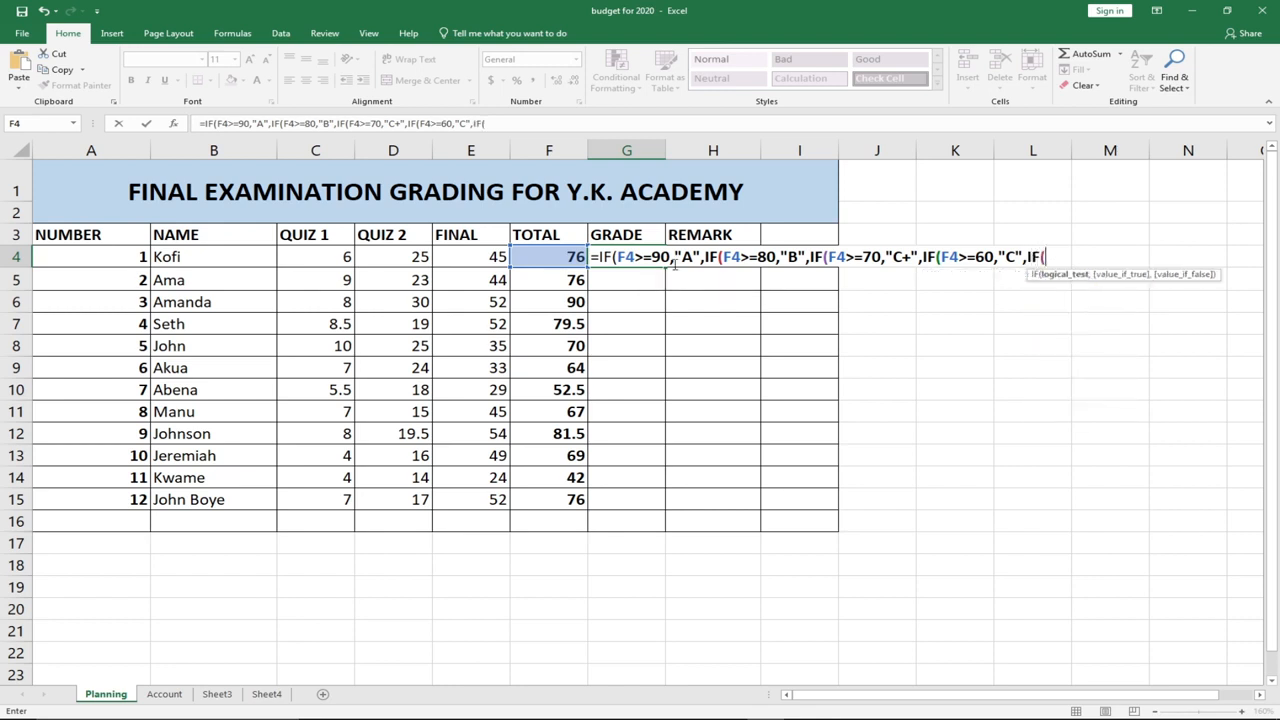
Complete the fifth nested IF in G4 so it returns "D" when F4>=50, and open a sixth IF.
click(535, 259)
text(>)
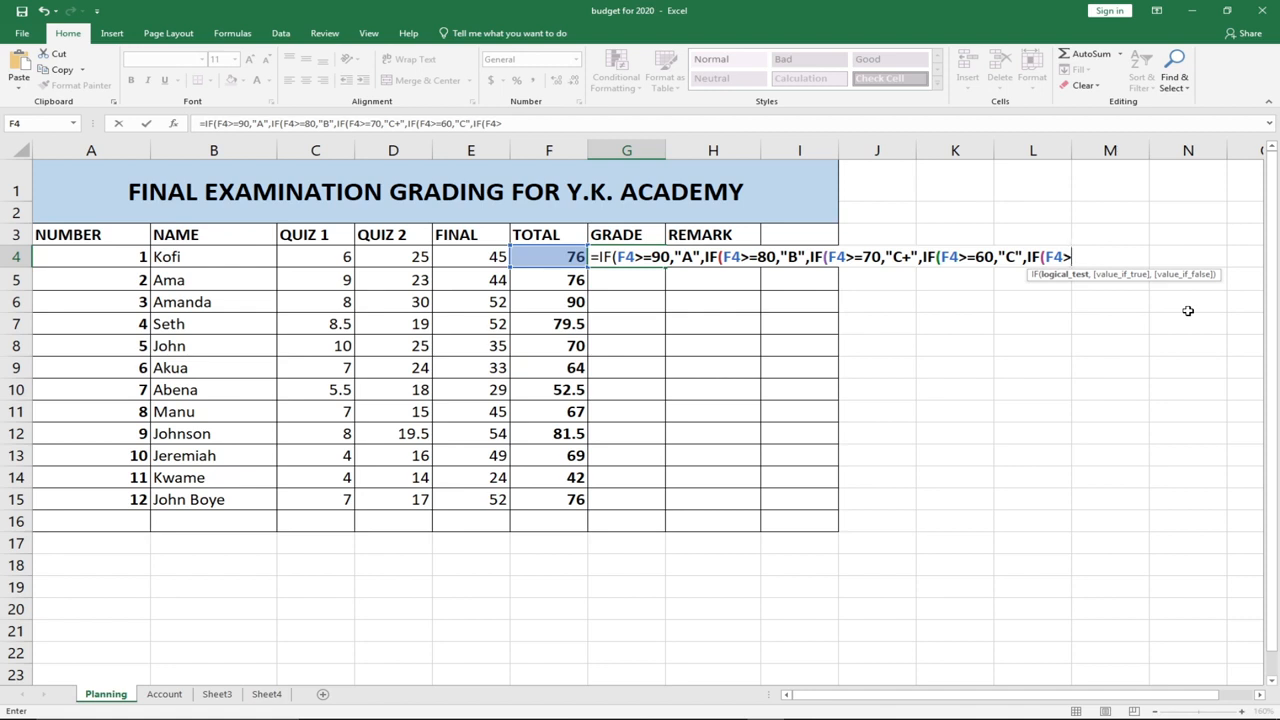
text(=50,"D)
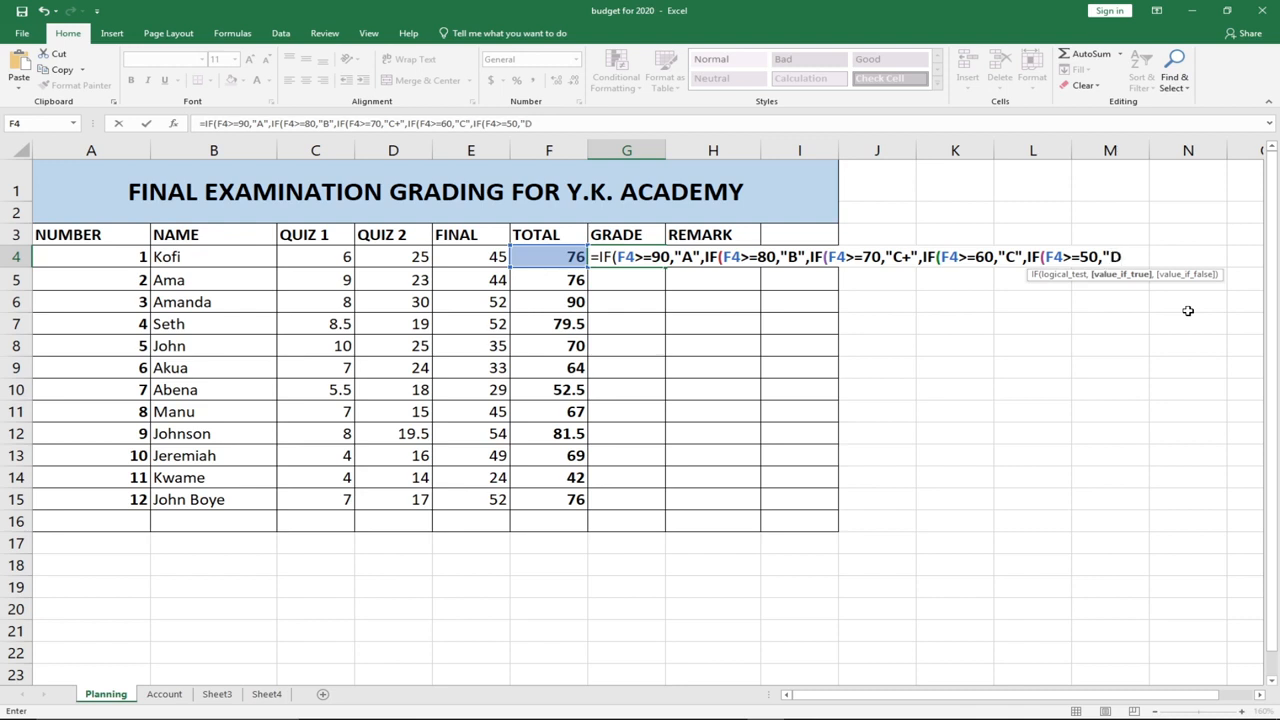
text(",if)
key(Tab)
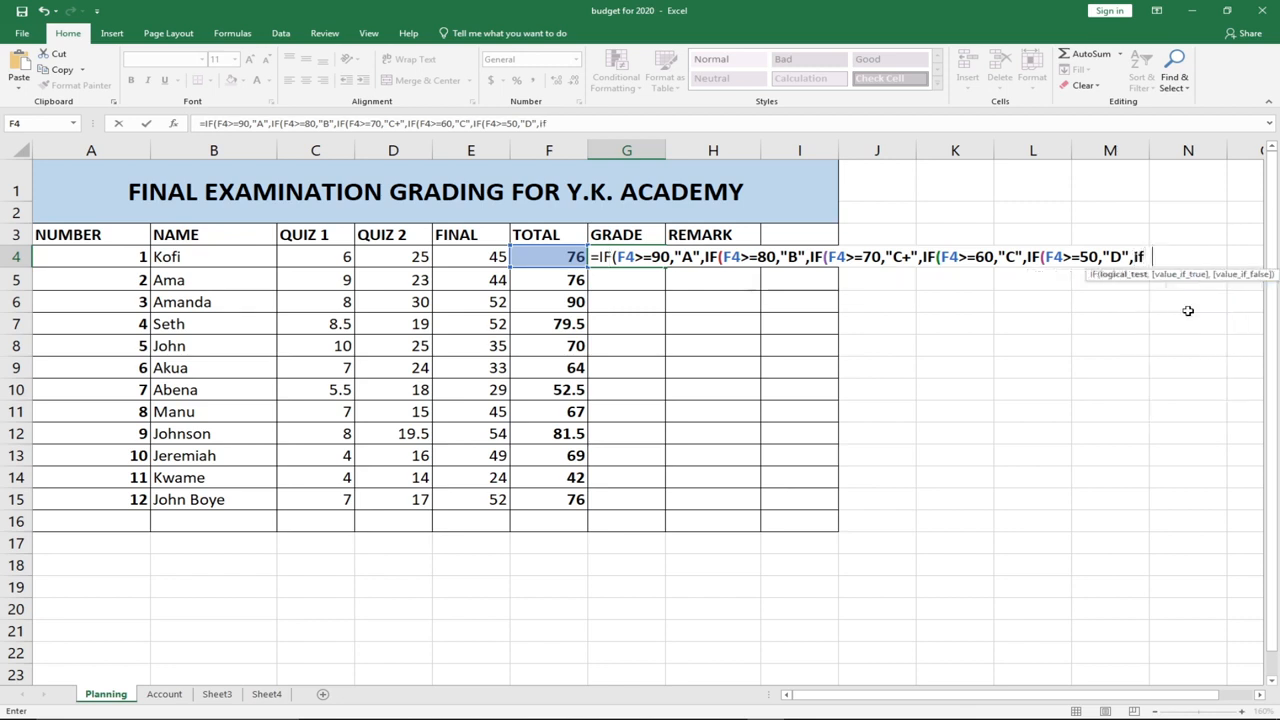
Make the sixth IF return "F" when F4<50, close all six parentheses and commit the G4 formula.
click(534, 256)
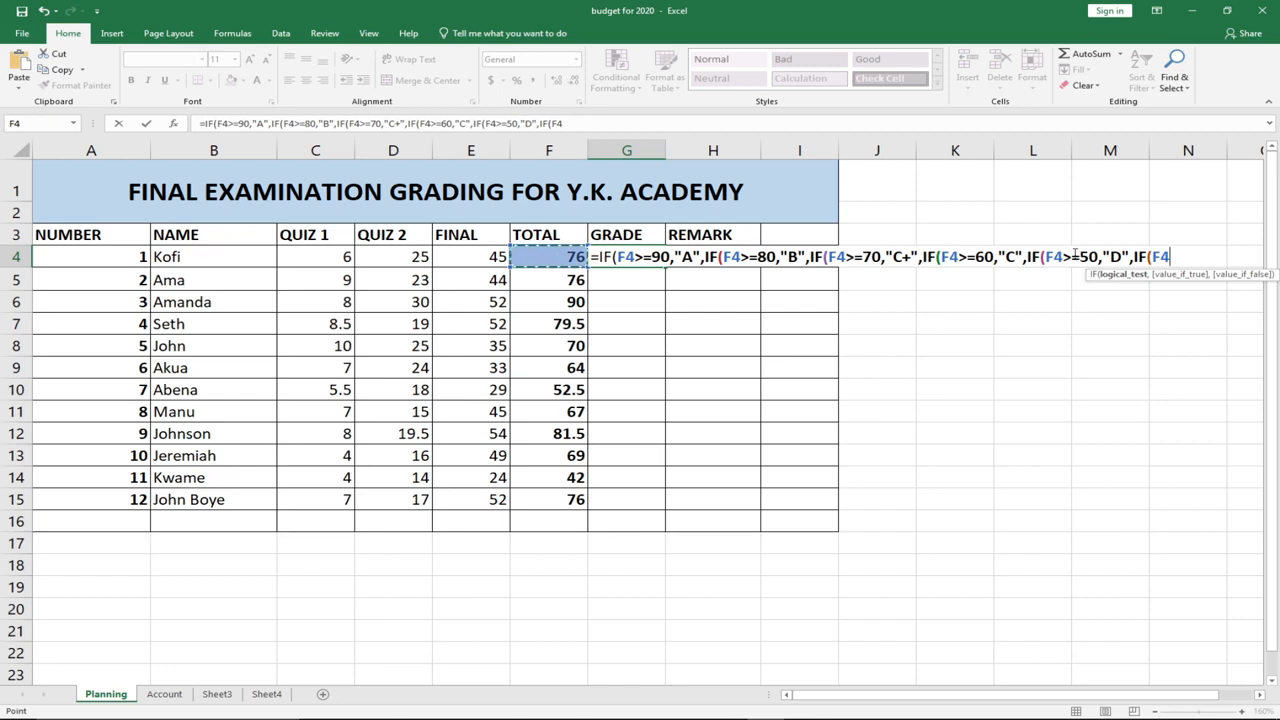
text(<)
text(50)
text(,")
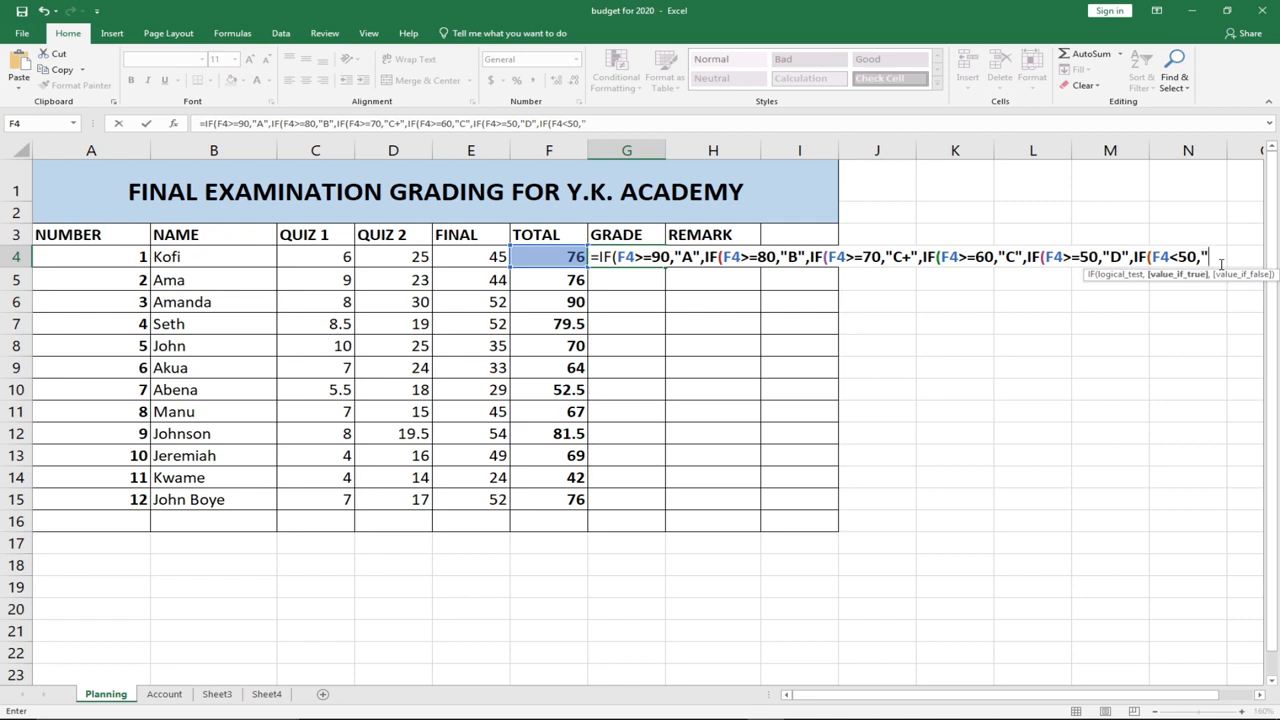
text(F")
text())))))
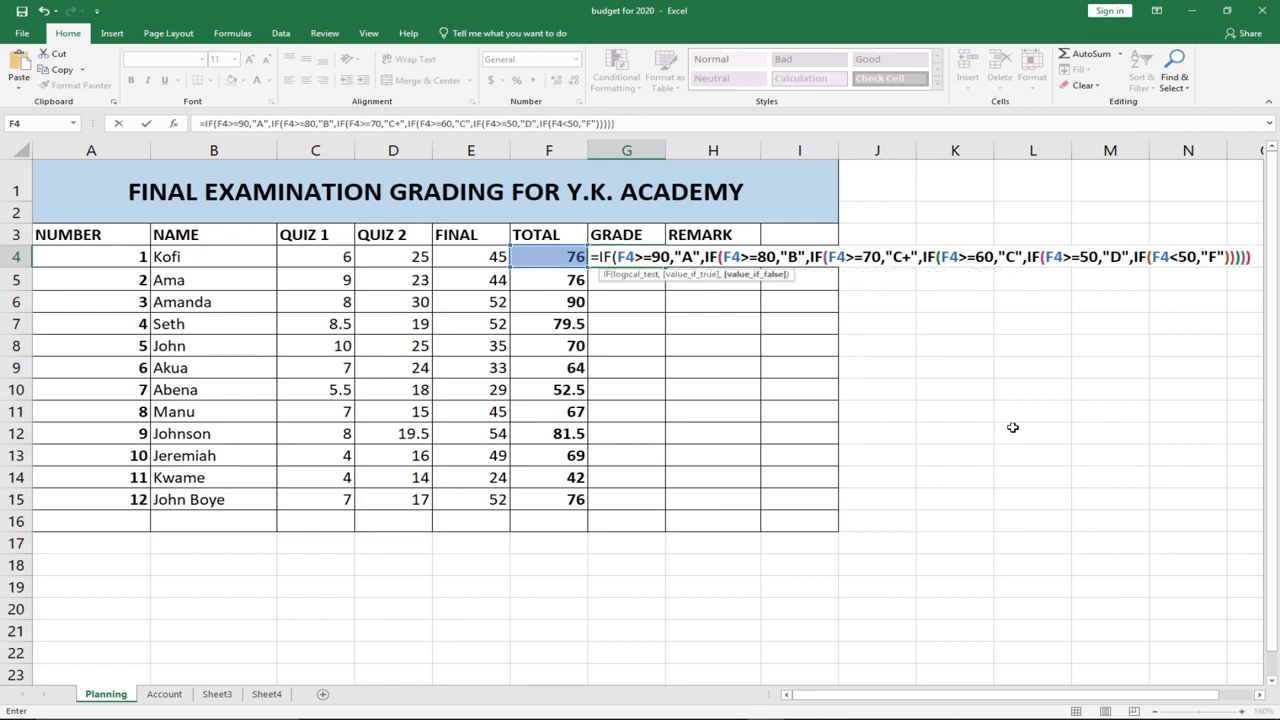
text())
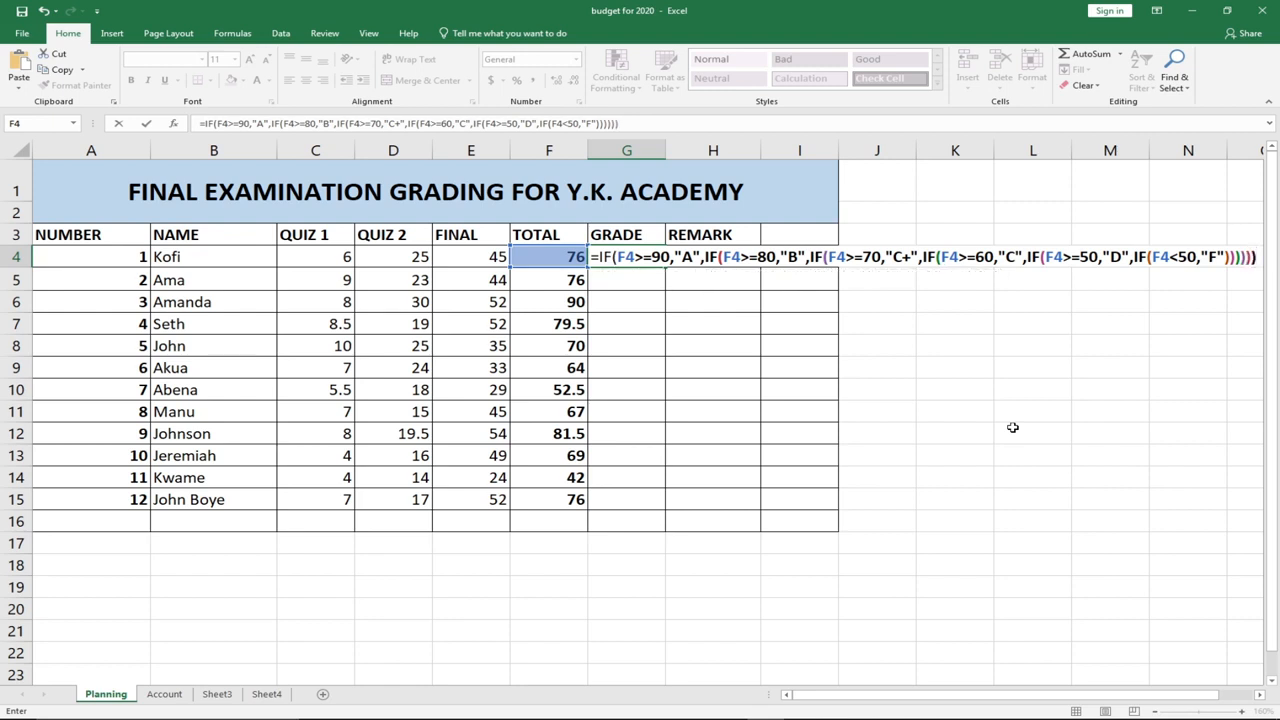
key(Return)
Fill the G4 grade formula down through G15 and review the formula in G4 without changing it.
click(636, 252)
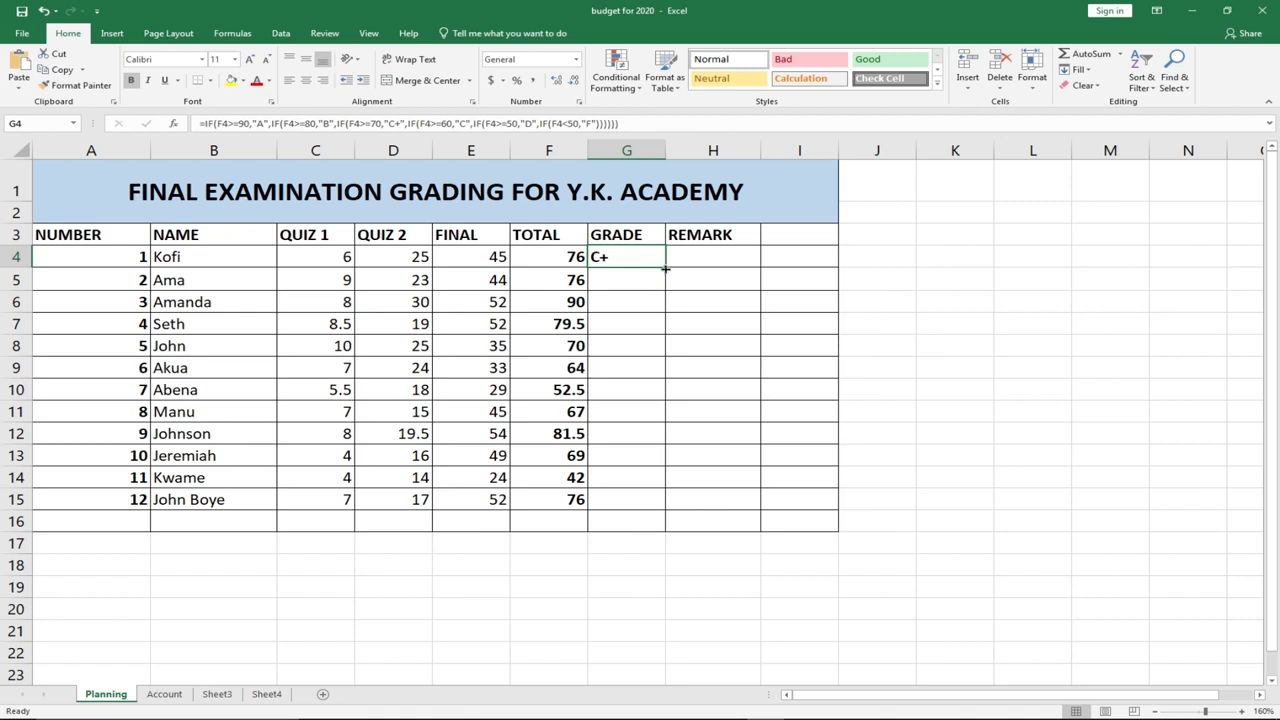
drag(665, 267, 666, 512)
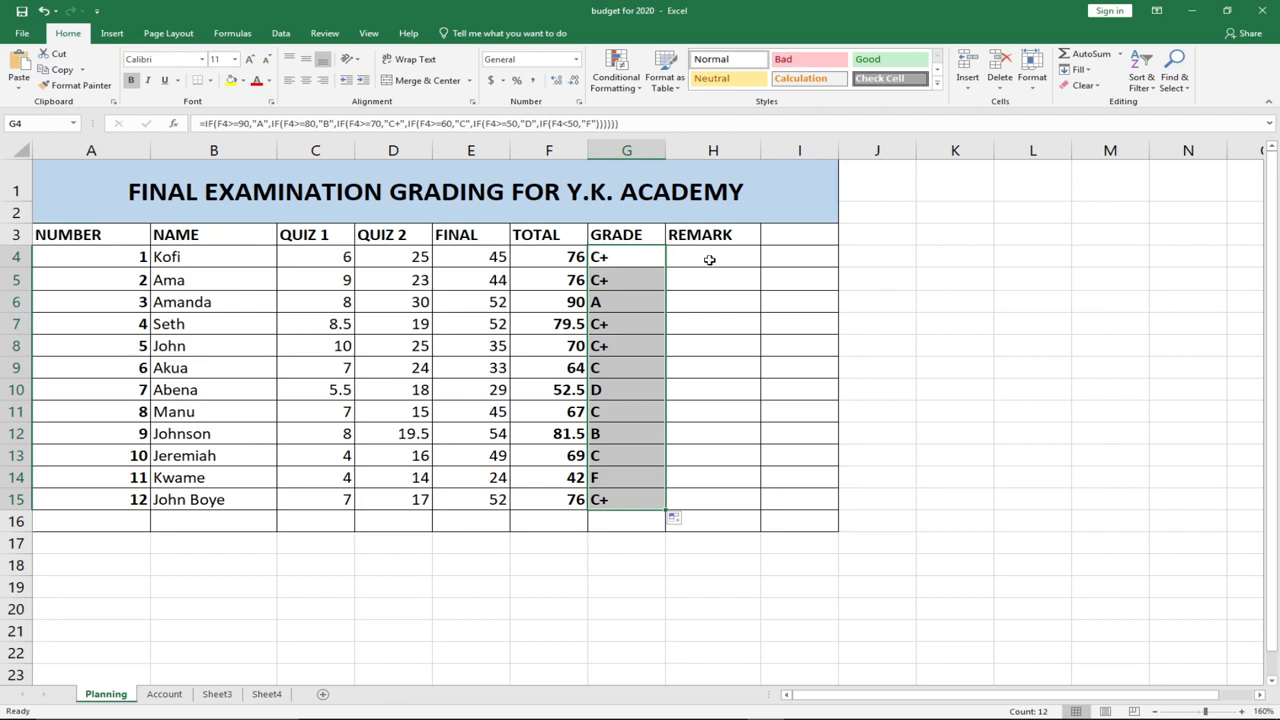
click(626, 260)
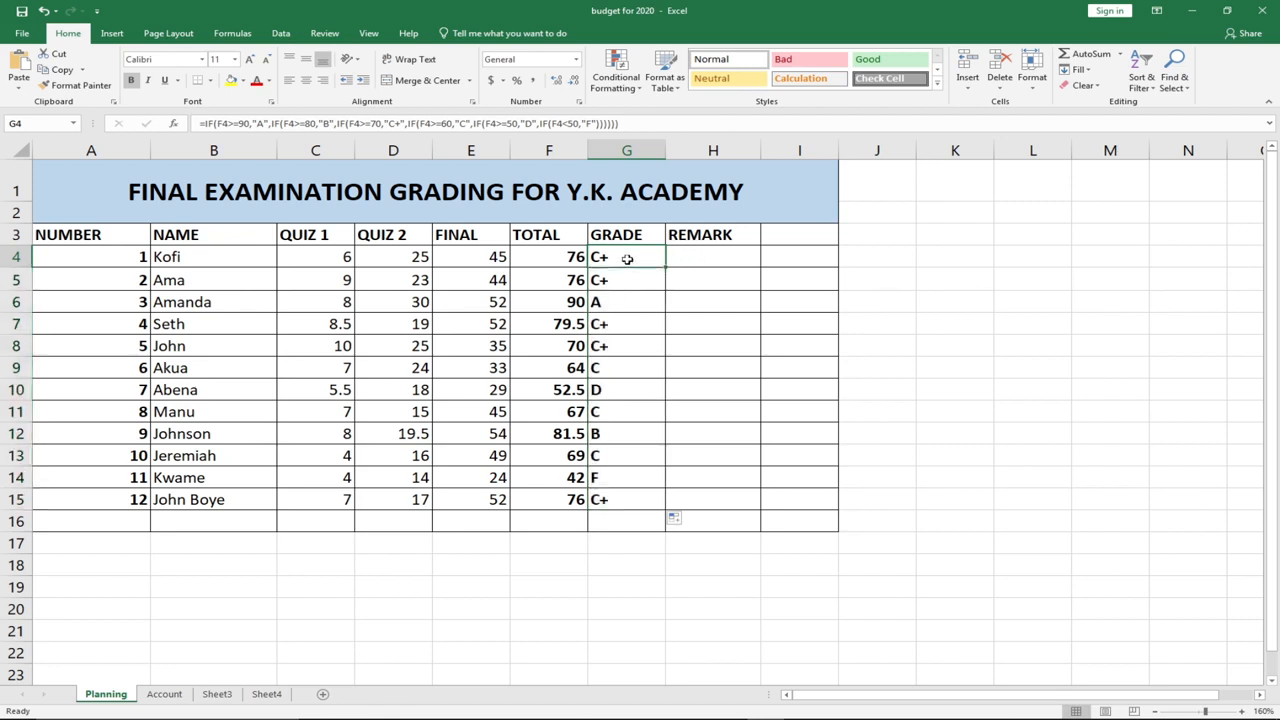
double_click(626, 260)
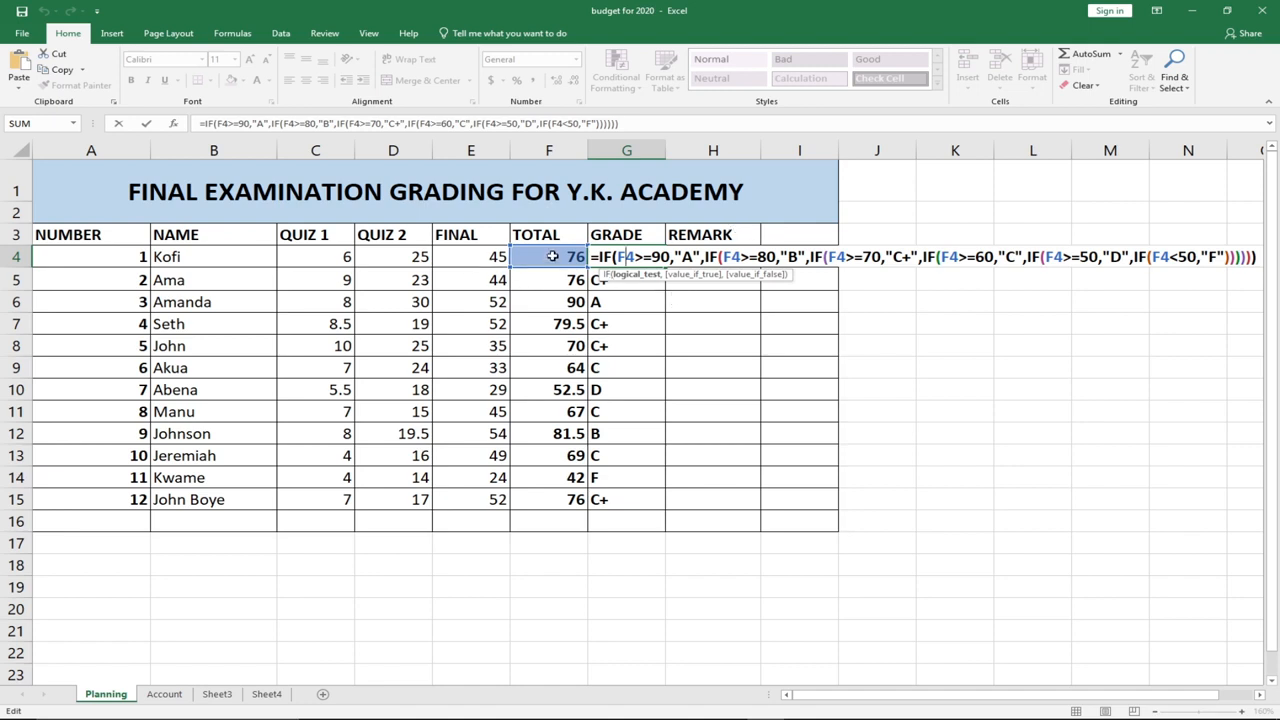
key(Return)
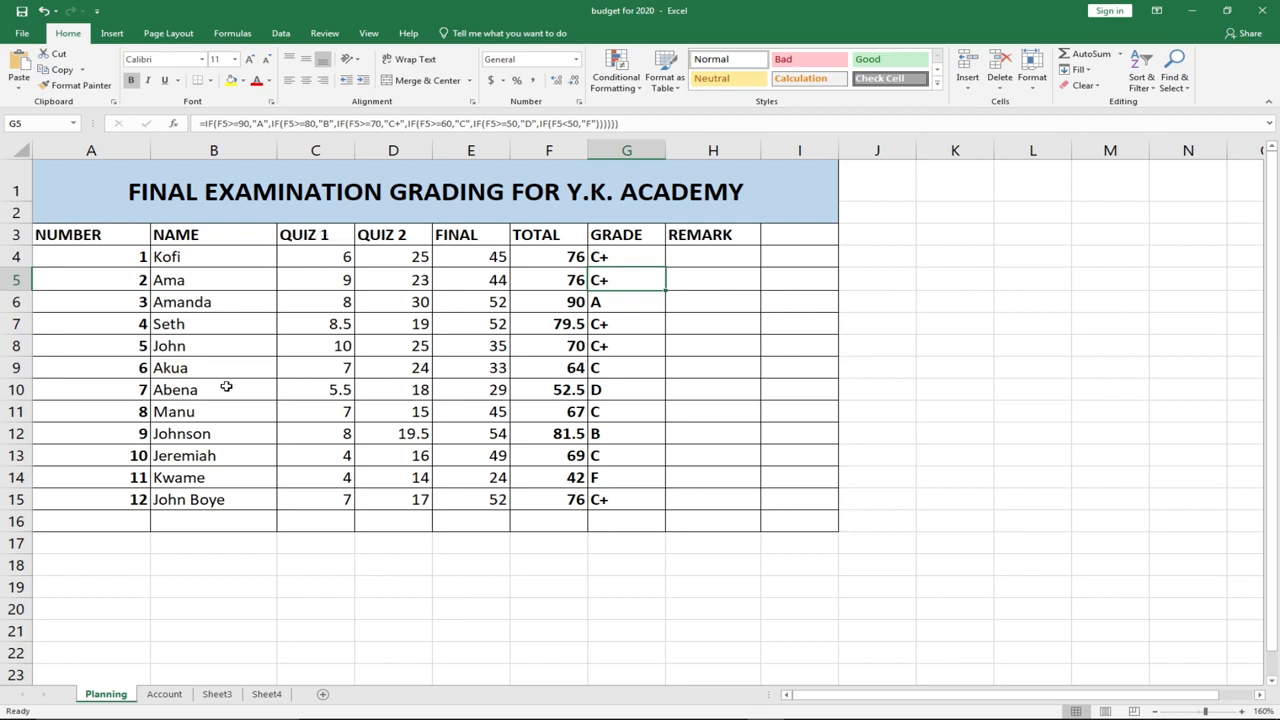
Change student number 7's scores in row 10, setting Quiz 1 to 7 and Final to 45.
click(333, 392)
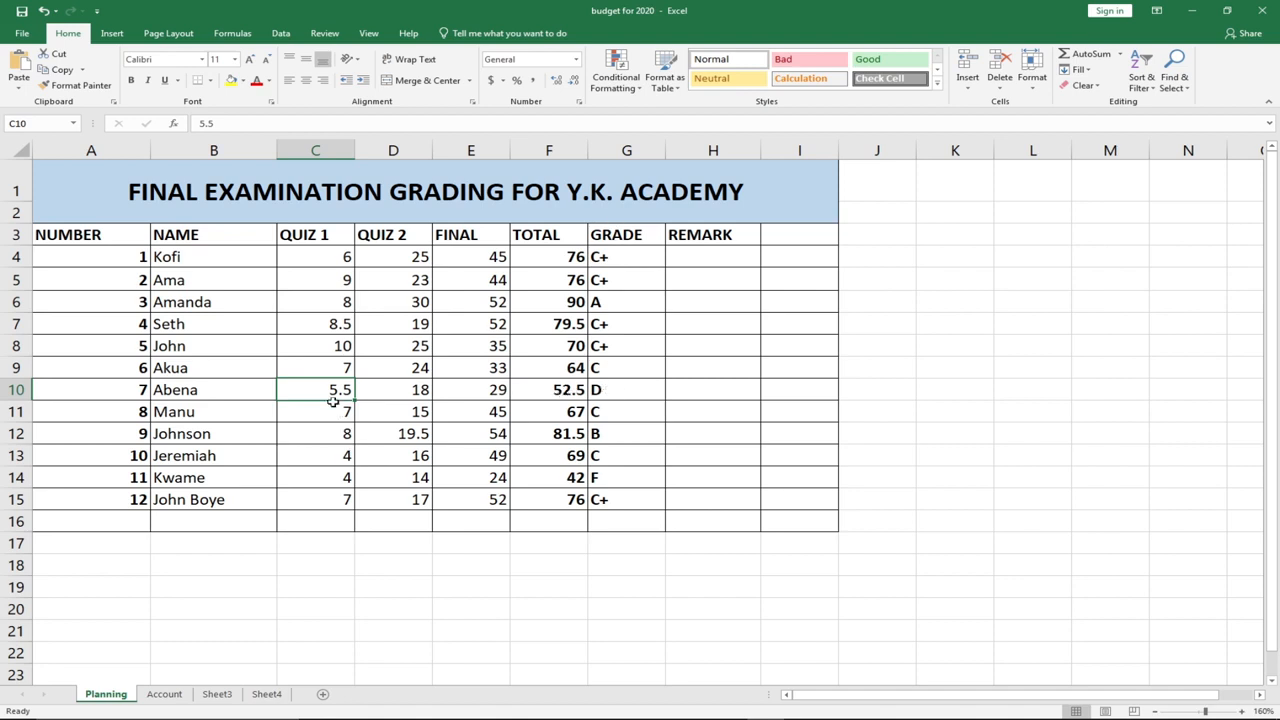
text(7)
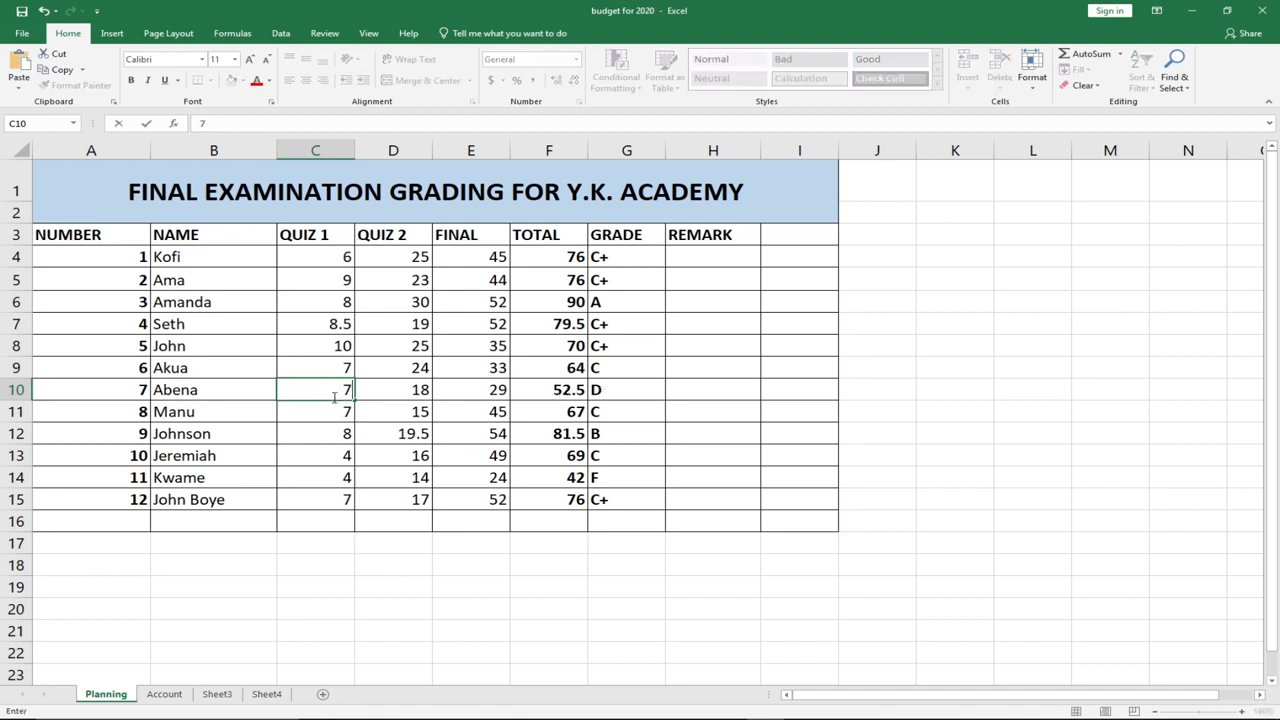
key(Return)
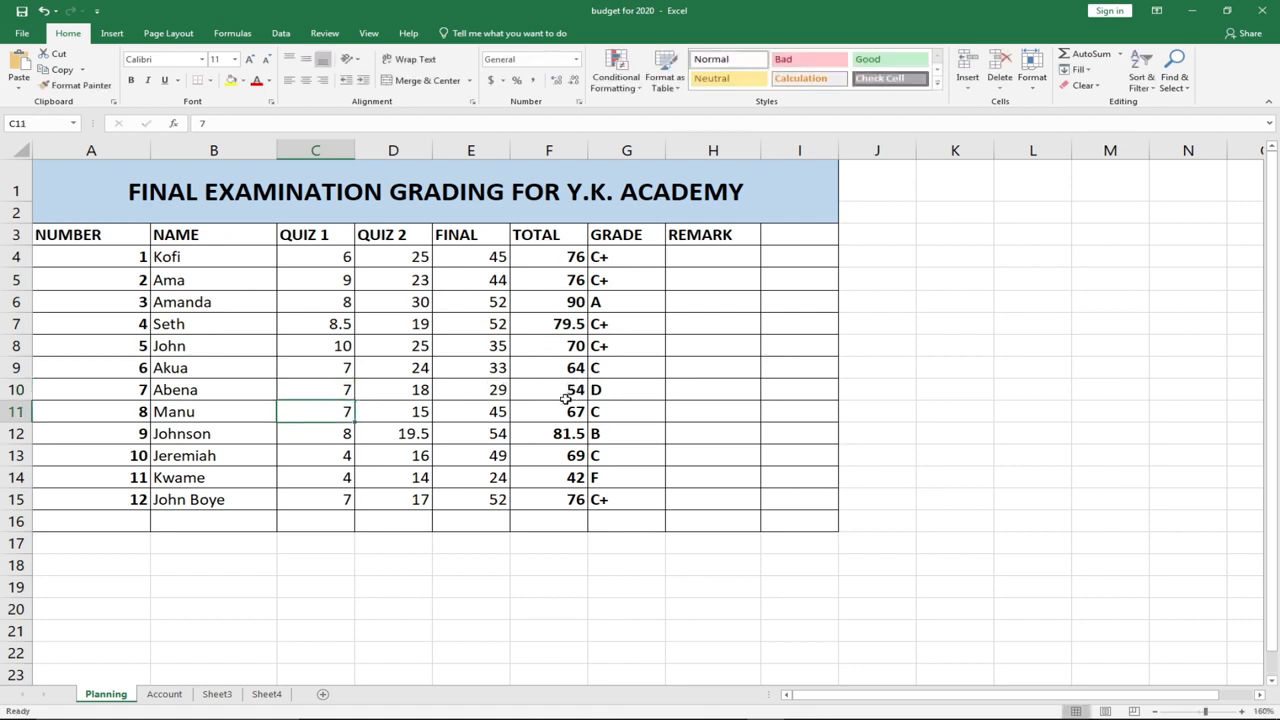
click(486, 392)
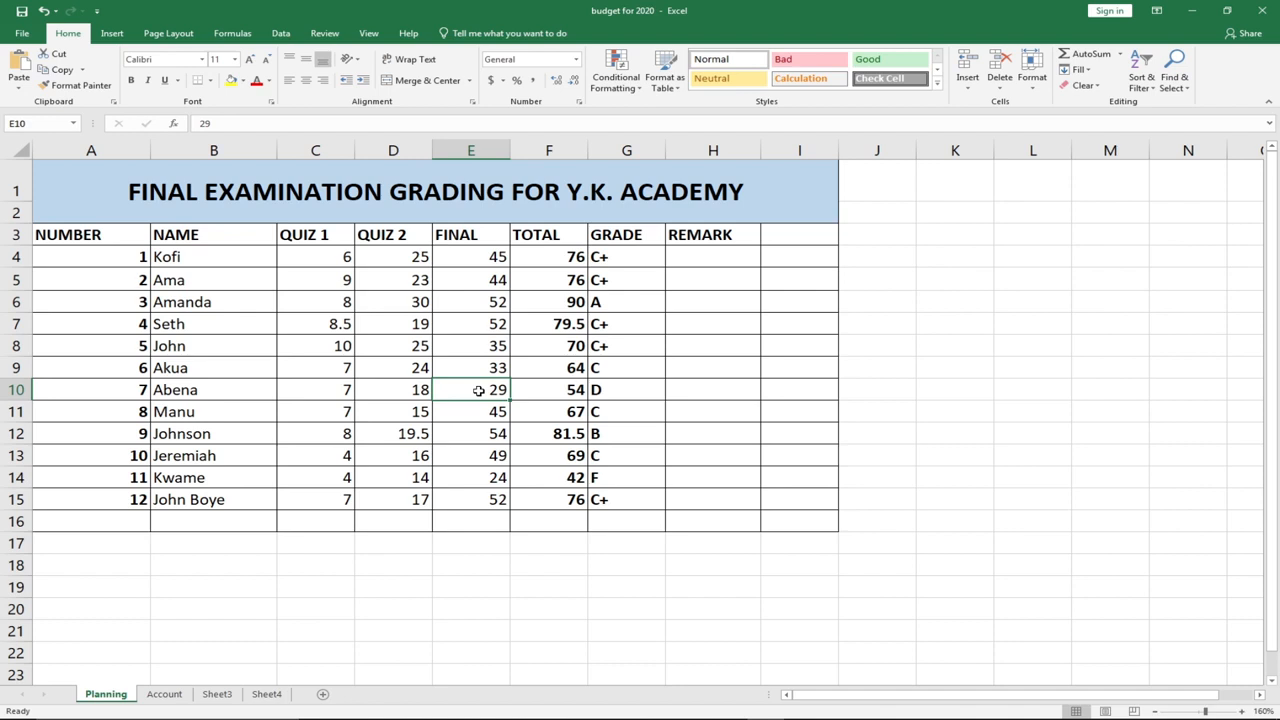
text(45)
key(ctrl+Return)
key(Return)
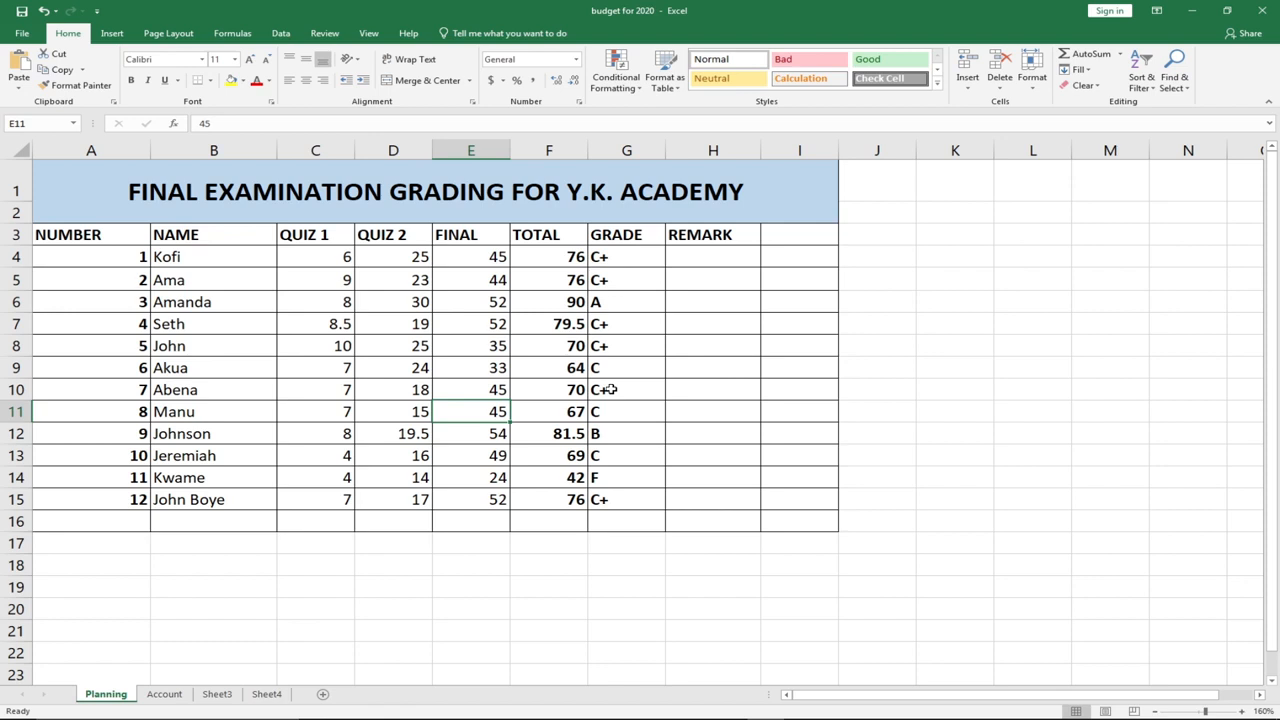
Extend the NUMBER series from A14:A15 down to A17, adding 13 and 14.
click(133, 523)
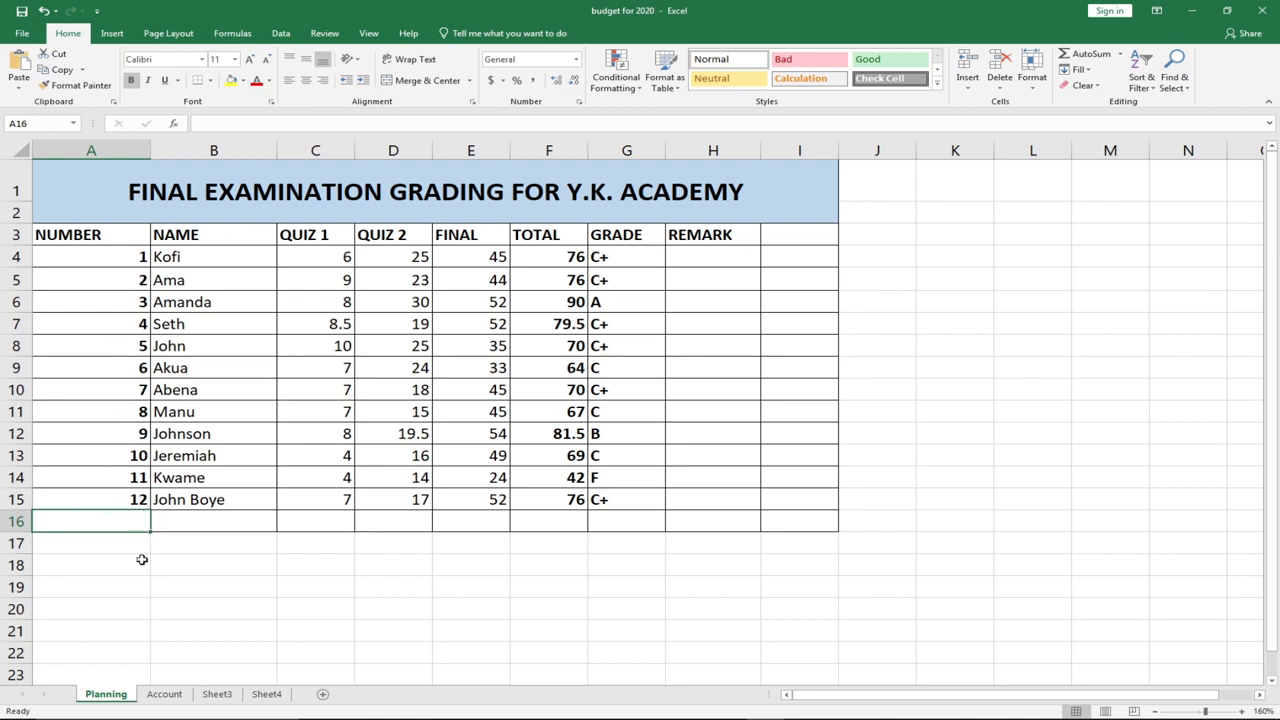
click(122, 480)
drag(122, 480, 147, 562)
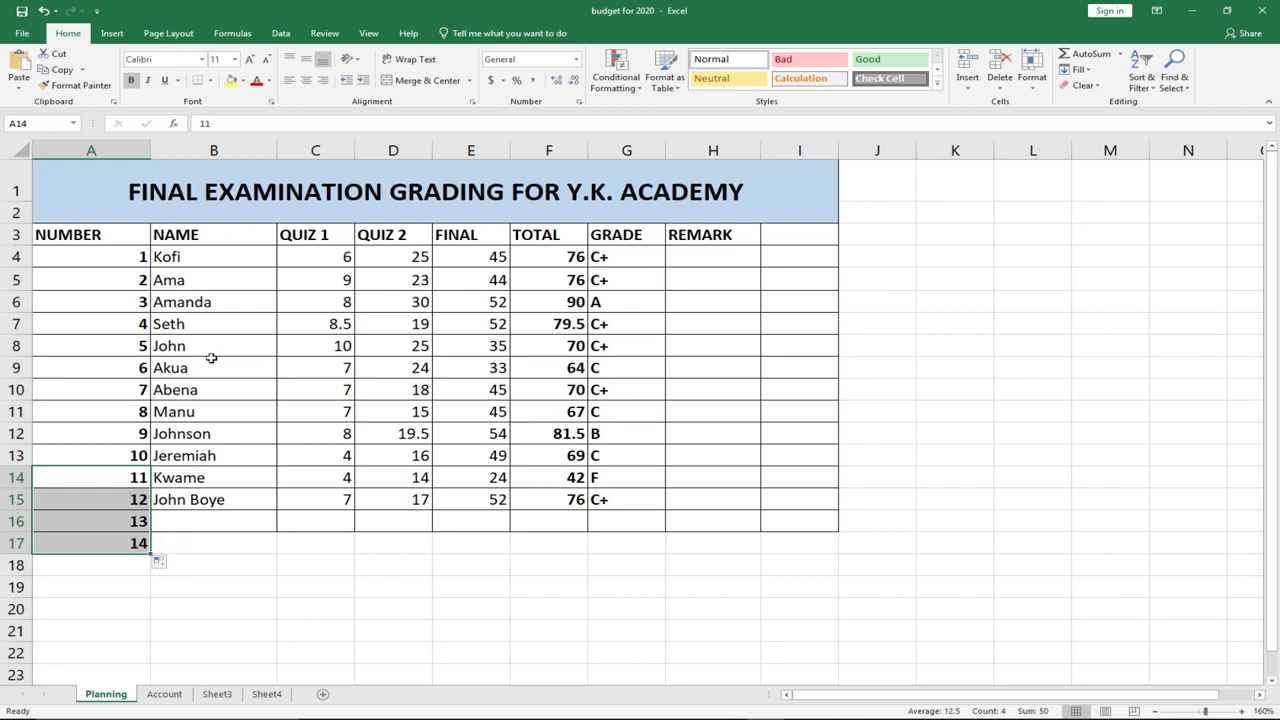
Fill in row 16 for student number 13 with the student's name, Quiz 1 score 8, Quiz 2 score 19 and Final score 49.
click(174, 514)
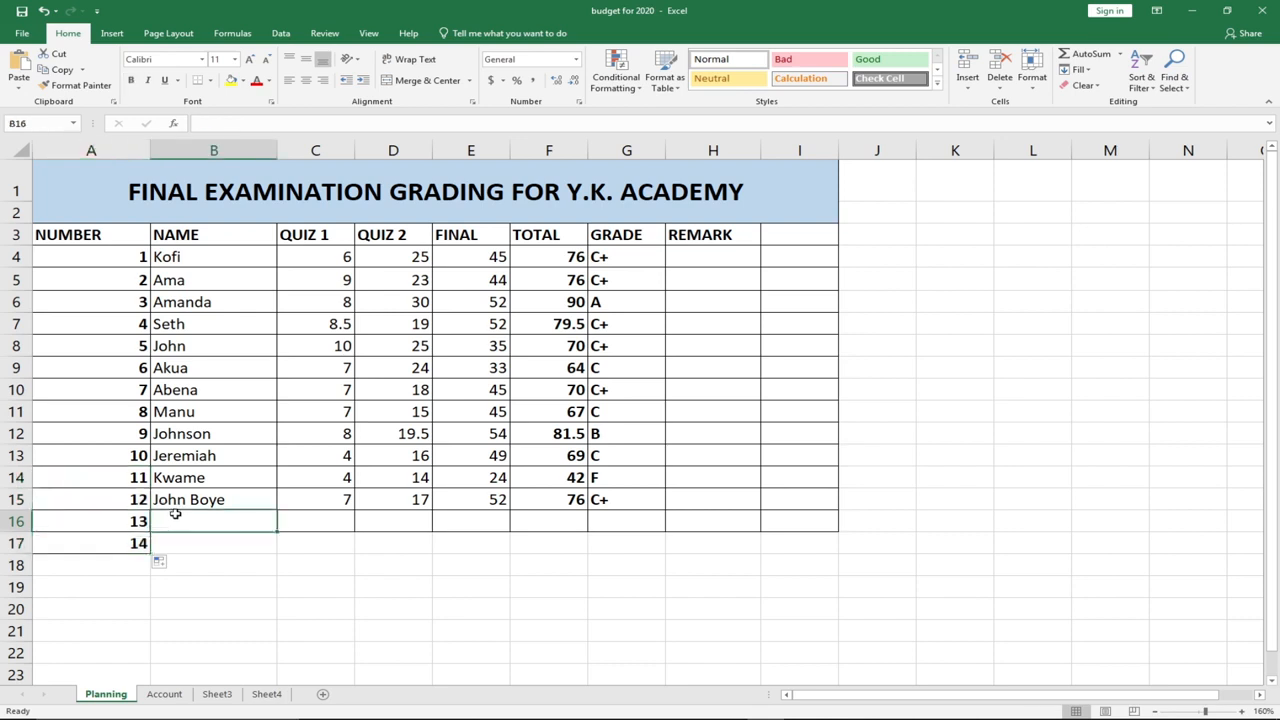
text(Joh)
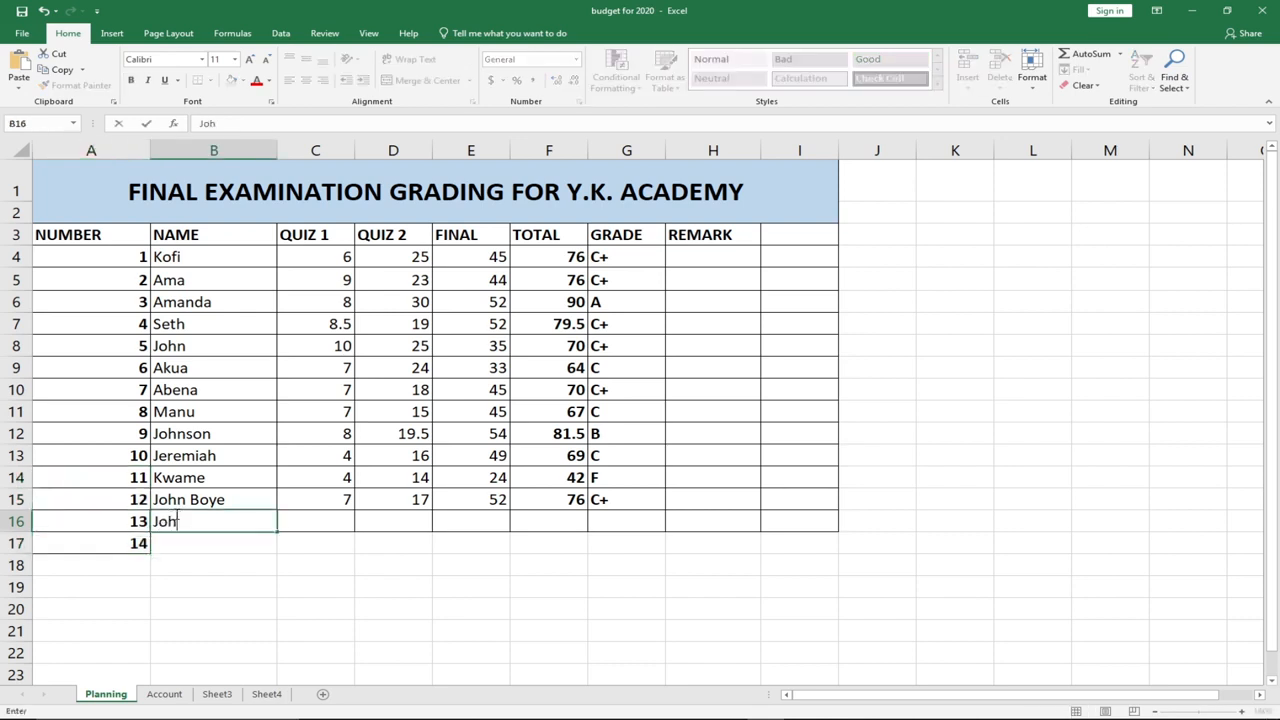
text(n Deo)
key(BackSpace)
key(BackSpace)
text(oe)
key(Tab)
text(8)
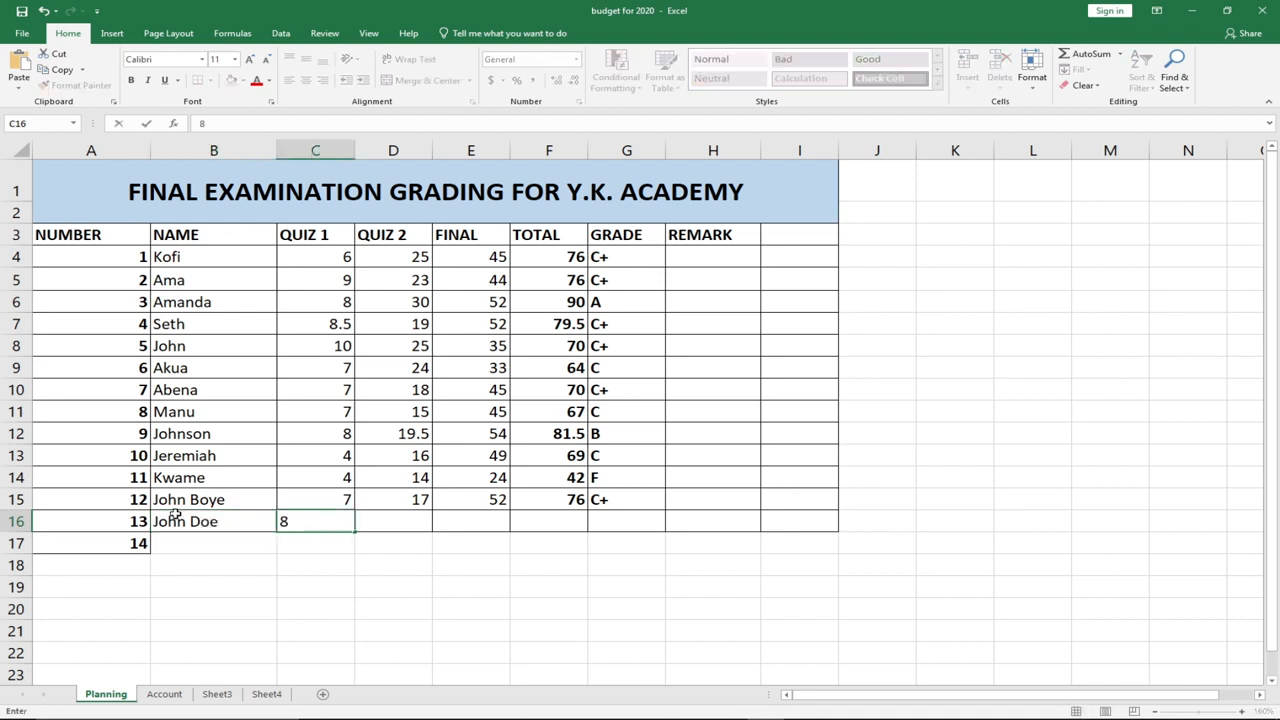
key(Tab)
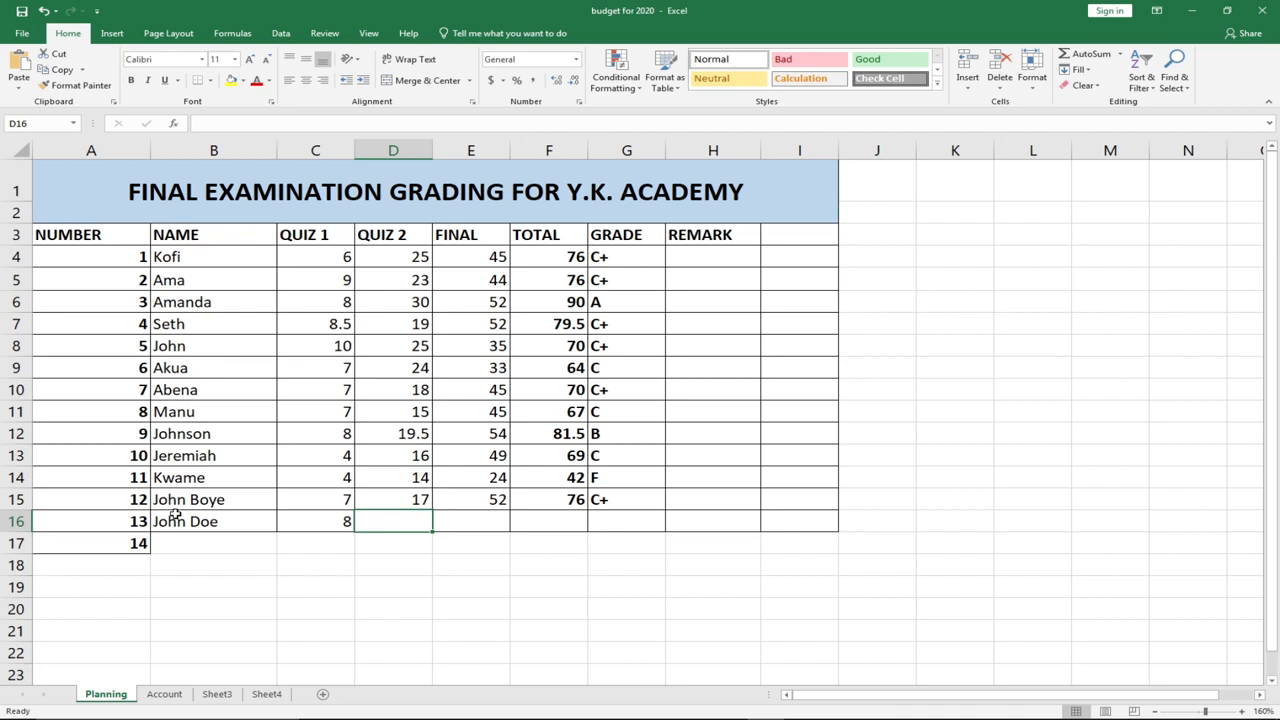
text(19)
key(Tab)
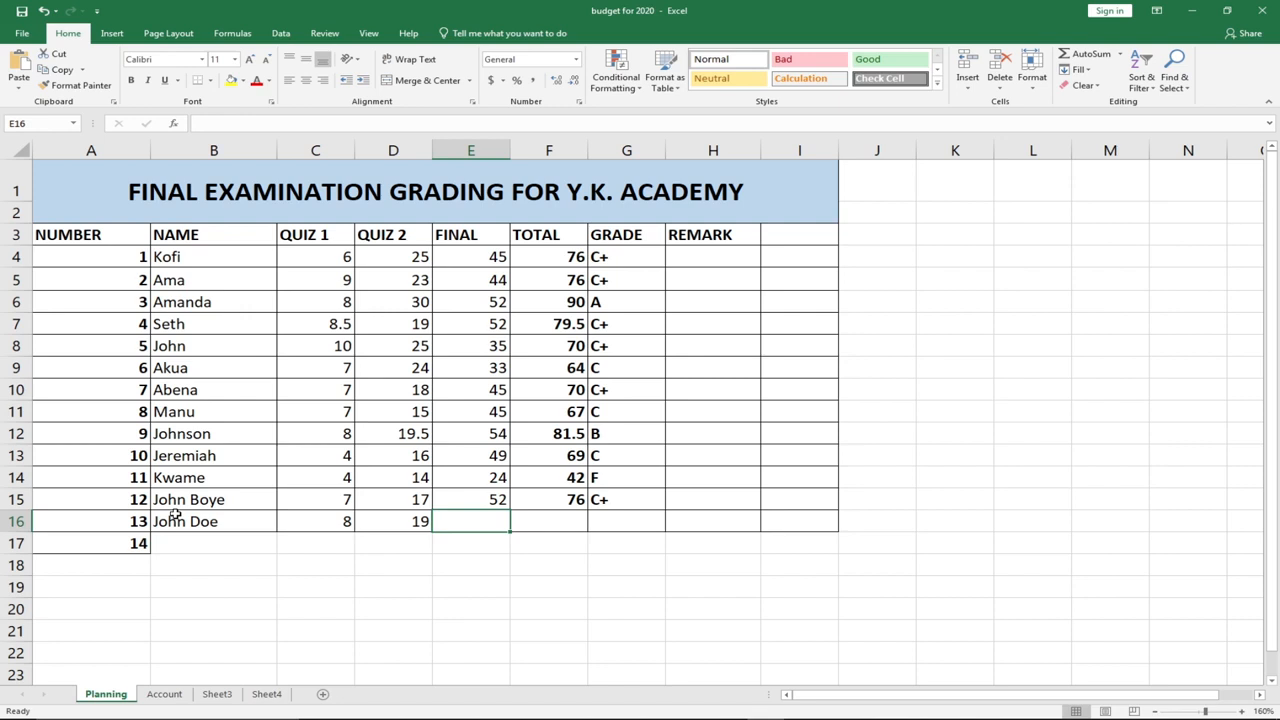
text(49)
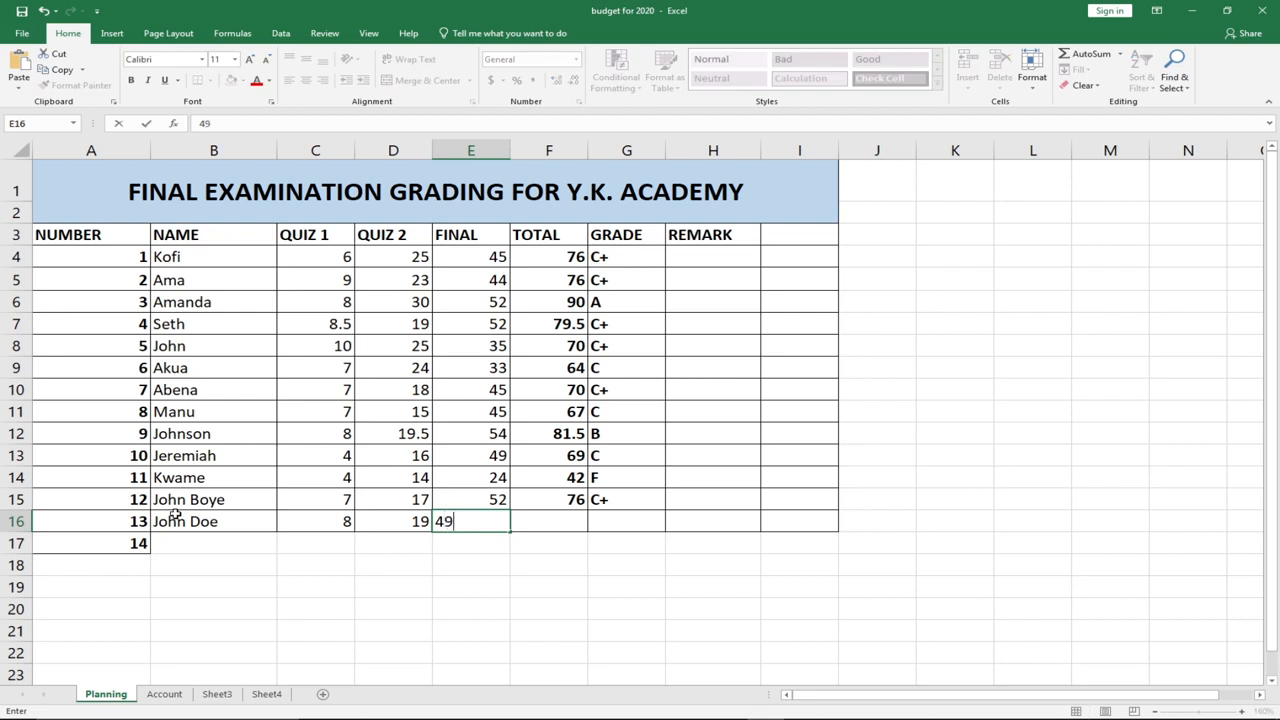
key(Tab)
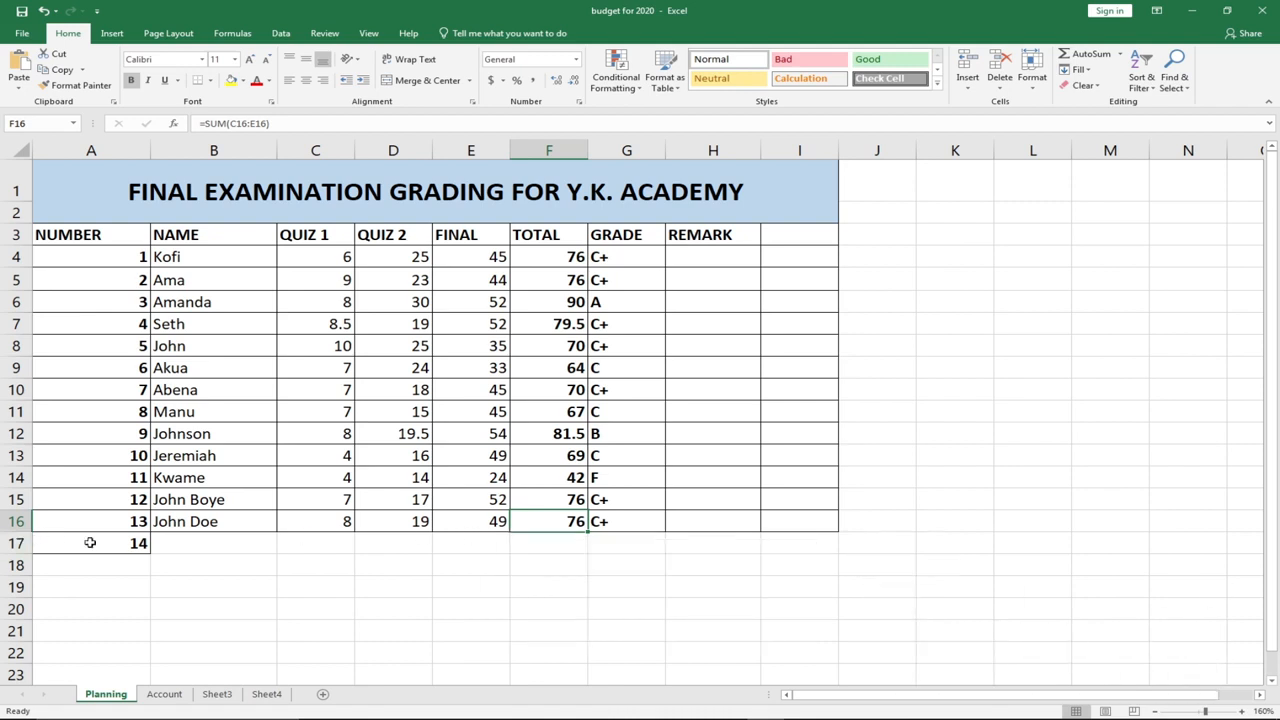
Fill in row 17 for student number 14 with the student's name, Quiz 1 score 9, Quiz 2 score 20 and Final score 55.
click(180, 543)
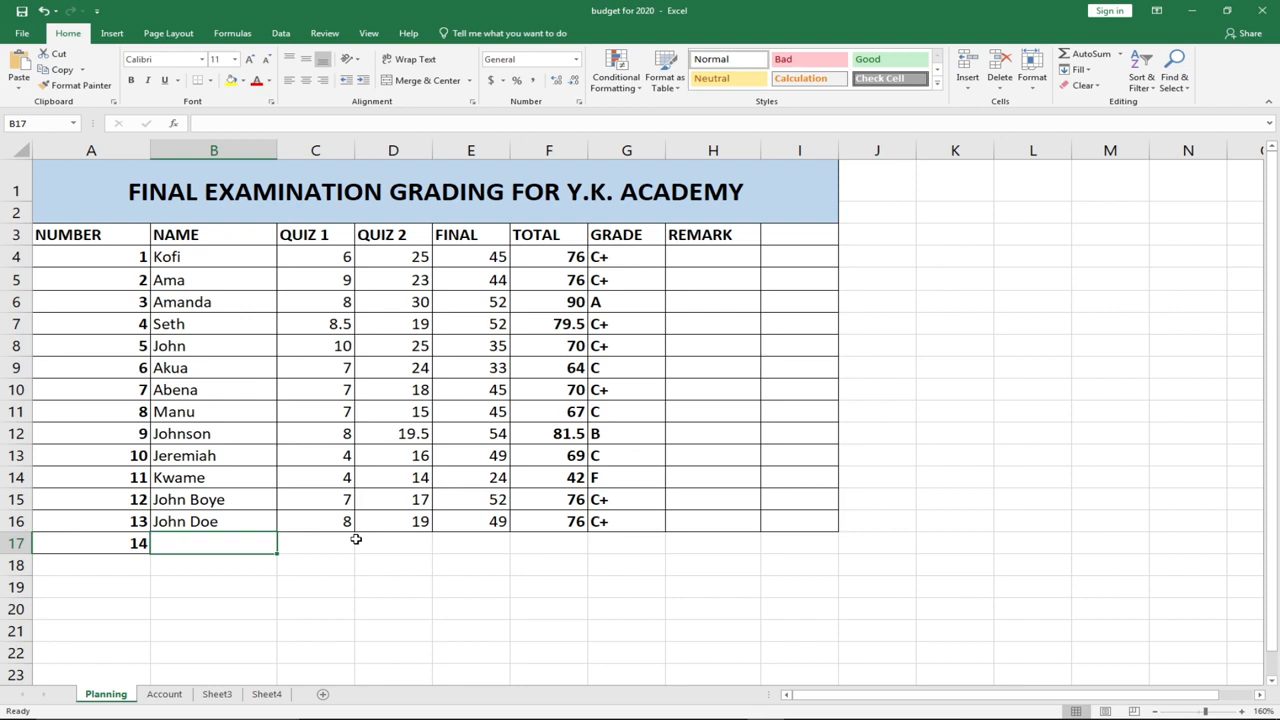
text(Kwak)
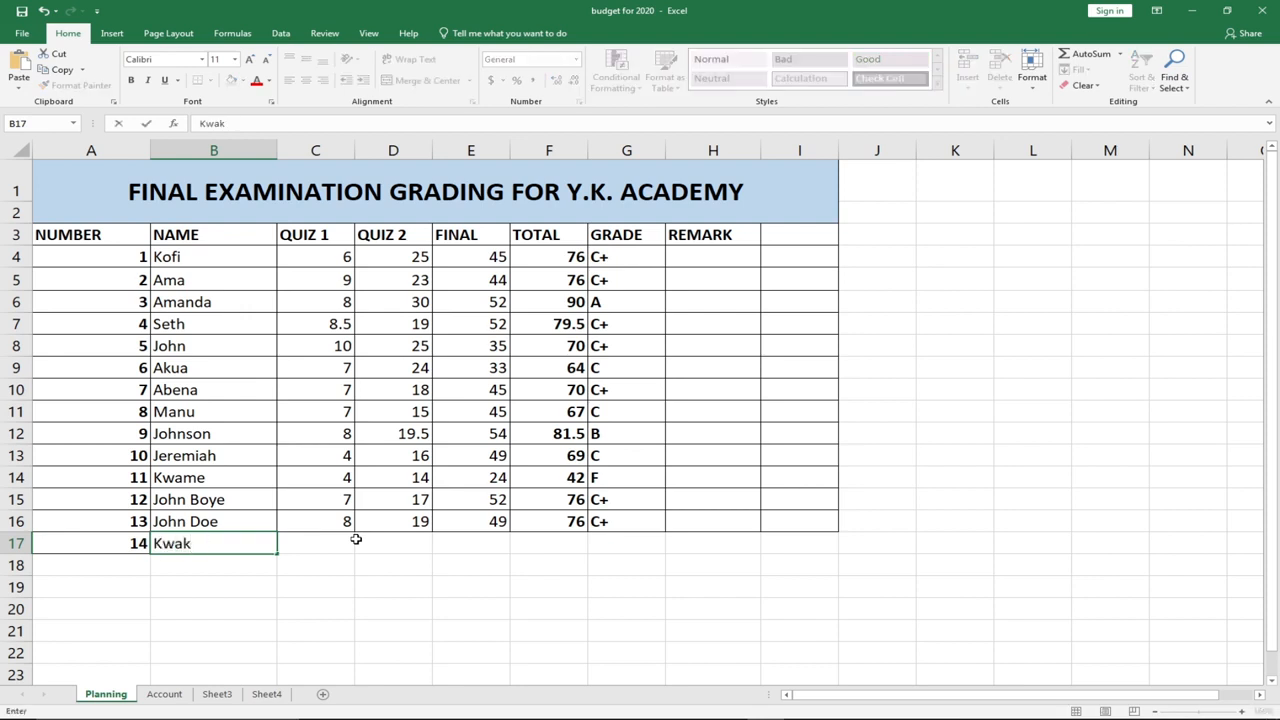
text(u)
key(Tab)
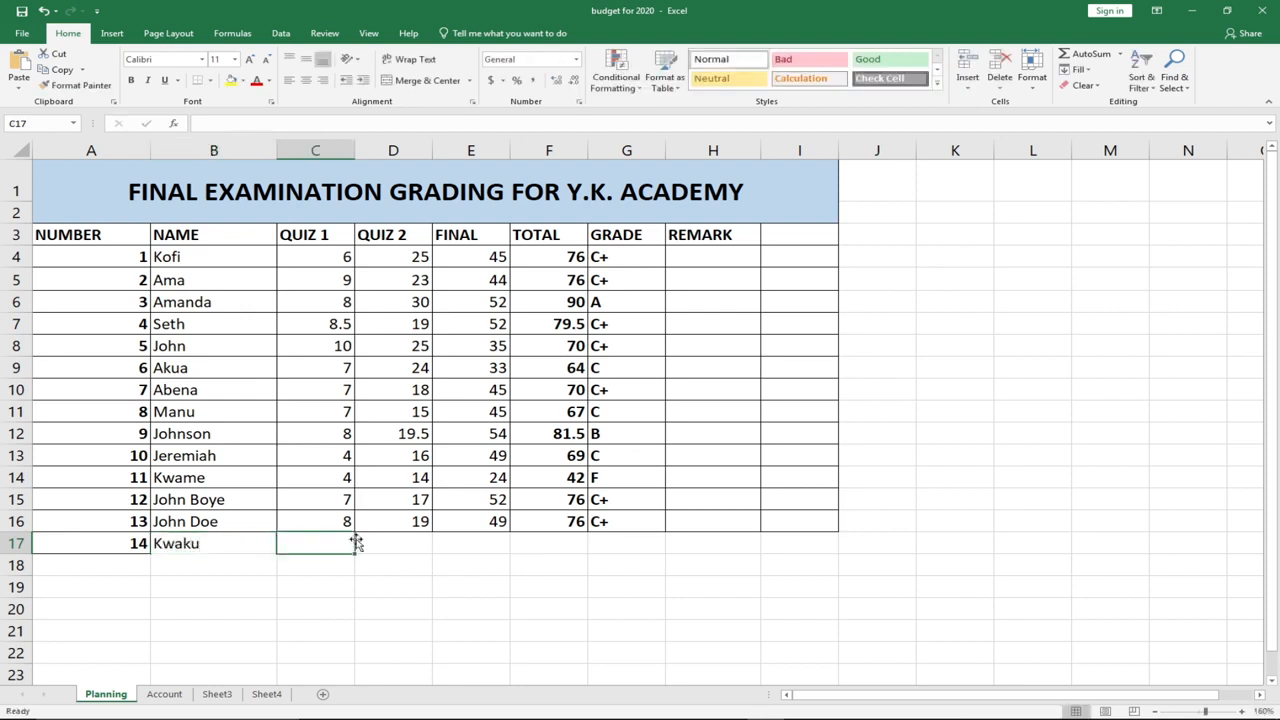
text(9)
key(Tab)
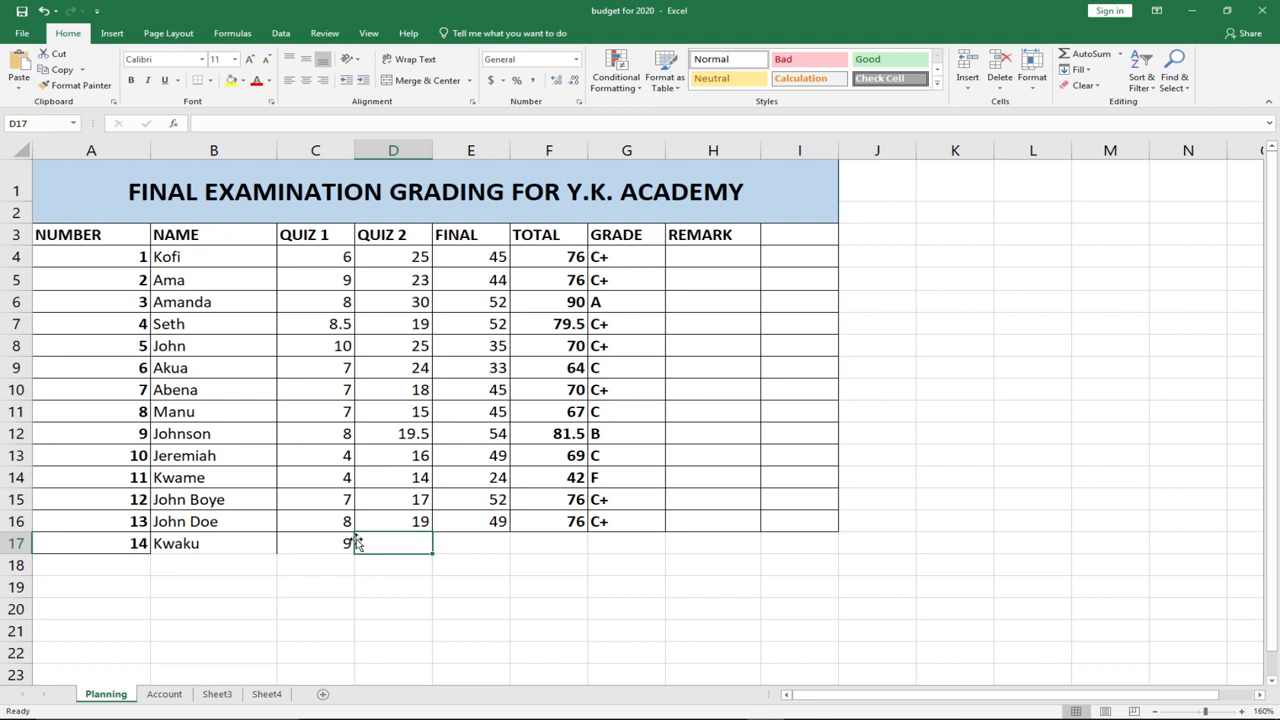
text(0)
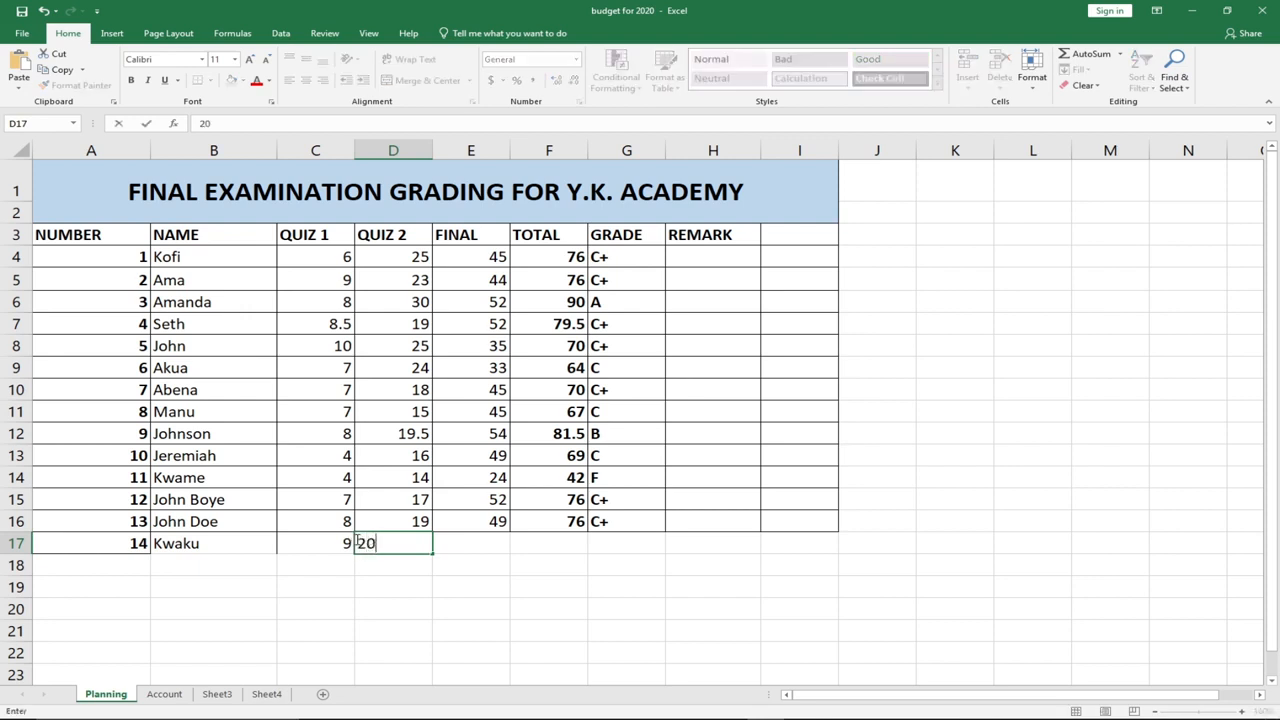
key(Tab)
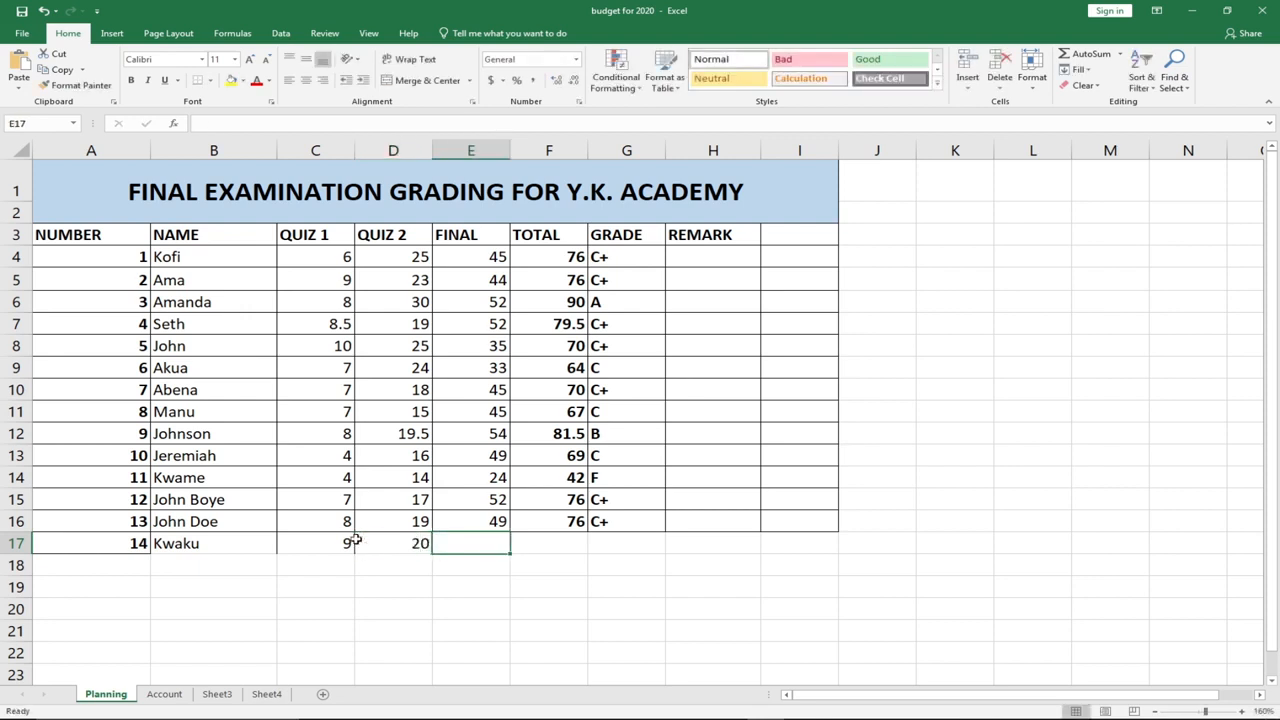
text(55)
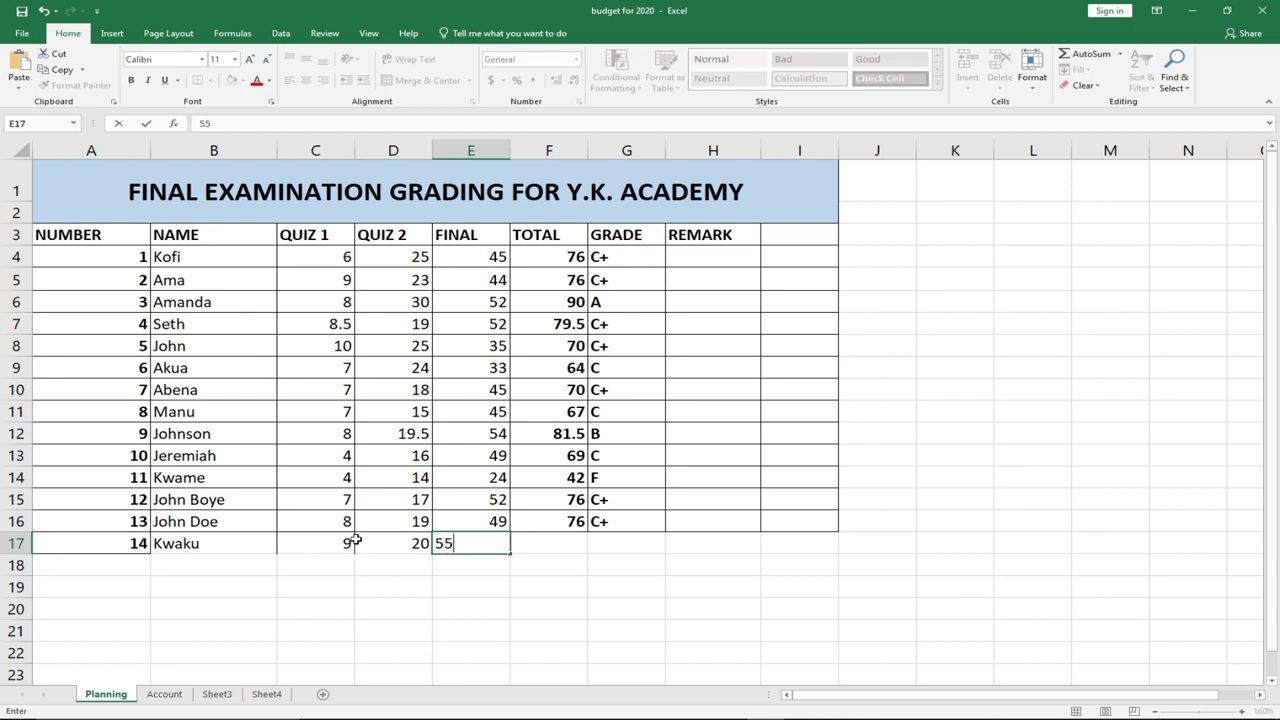
key(Tab)
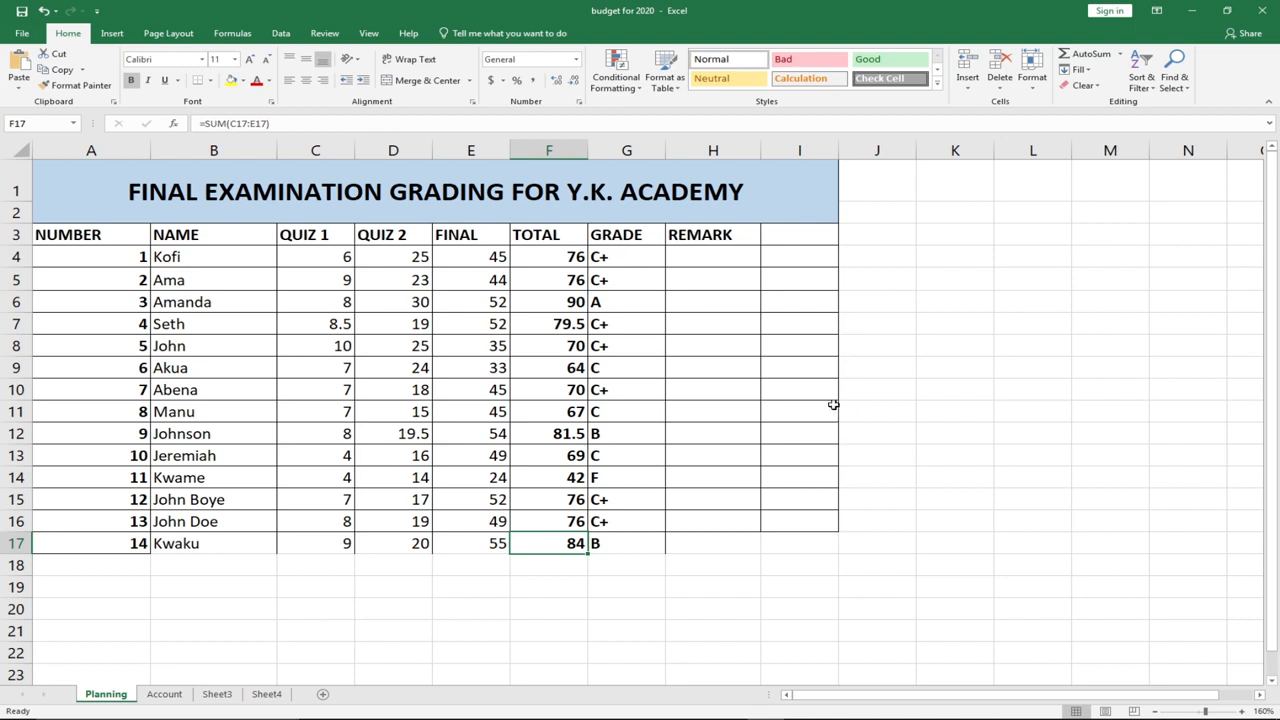
Start an IF formula in H4 of the REMARK column that returns "Satisfactory" when F4>=90.
click(709, 256)
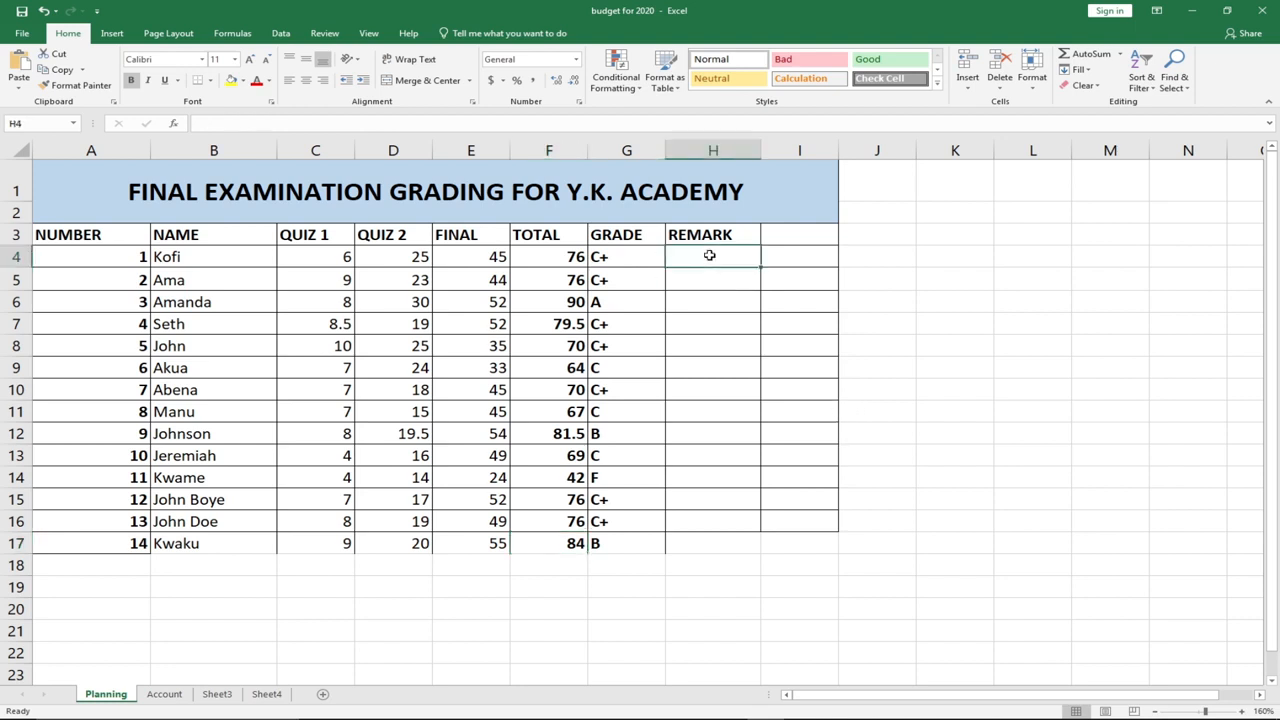
double_click(710, 256)
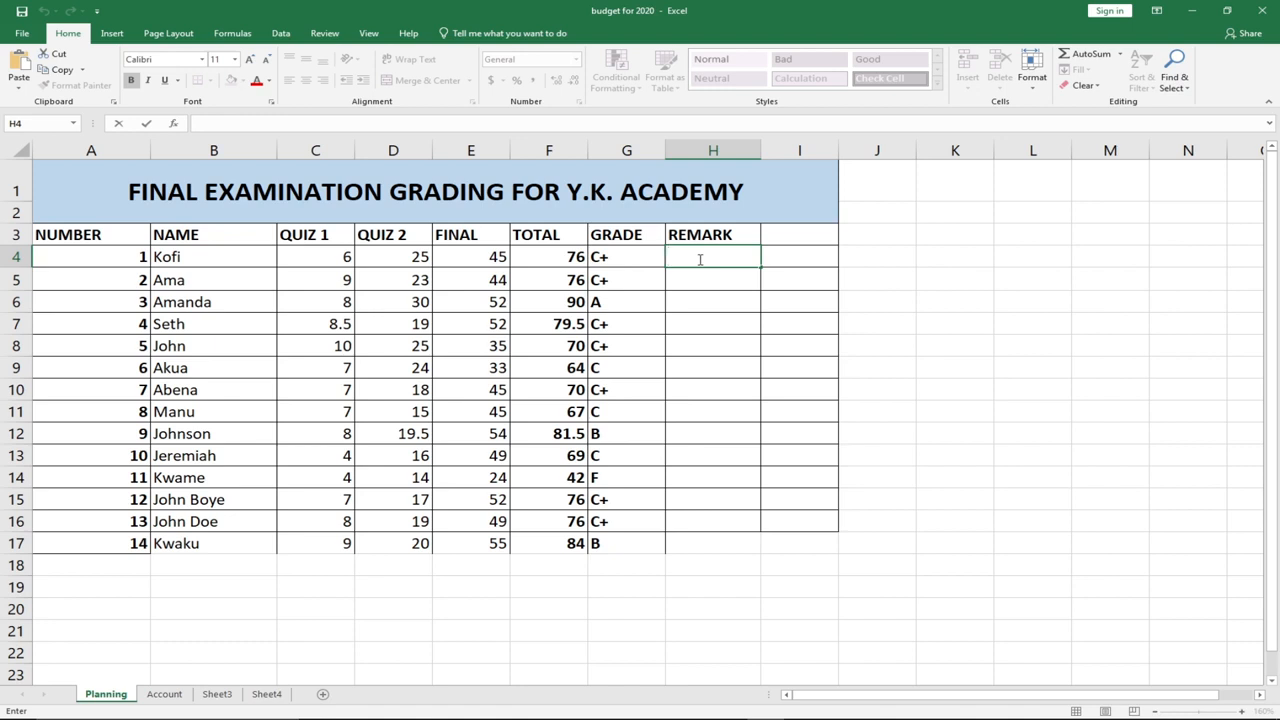
text(=)
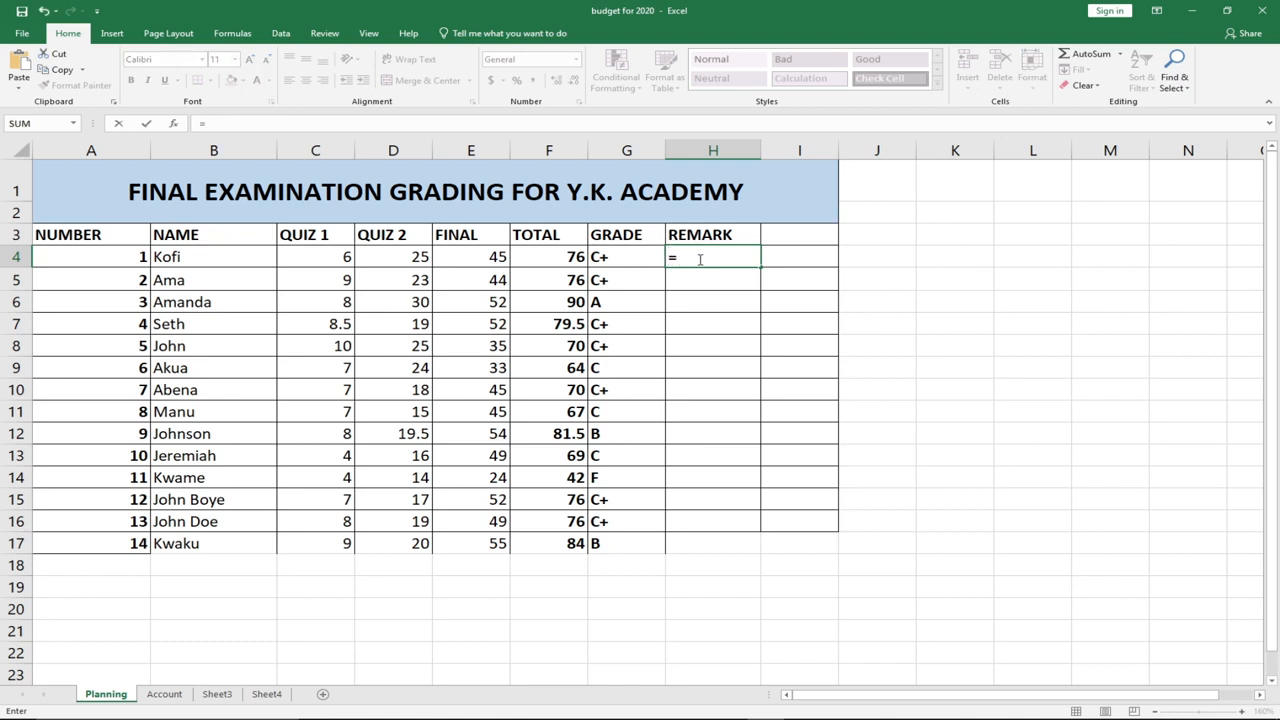
text(if)
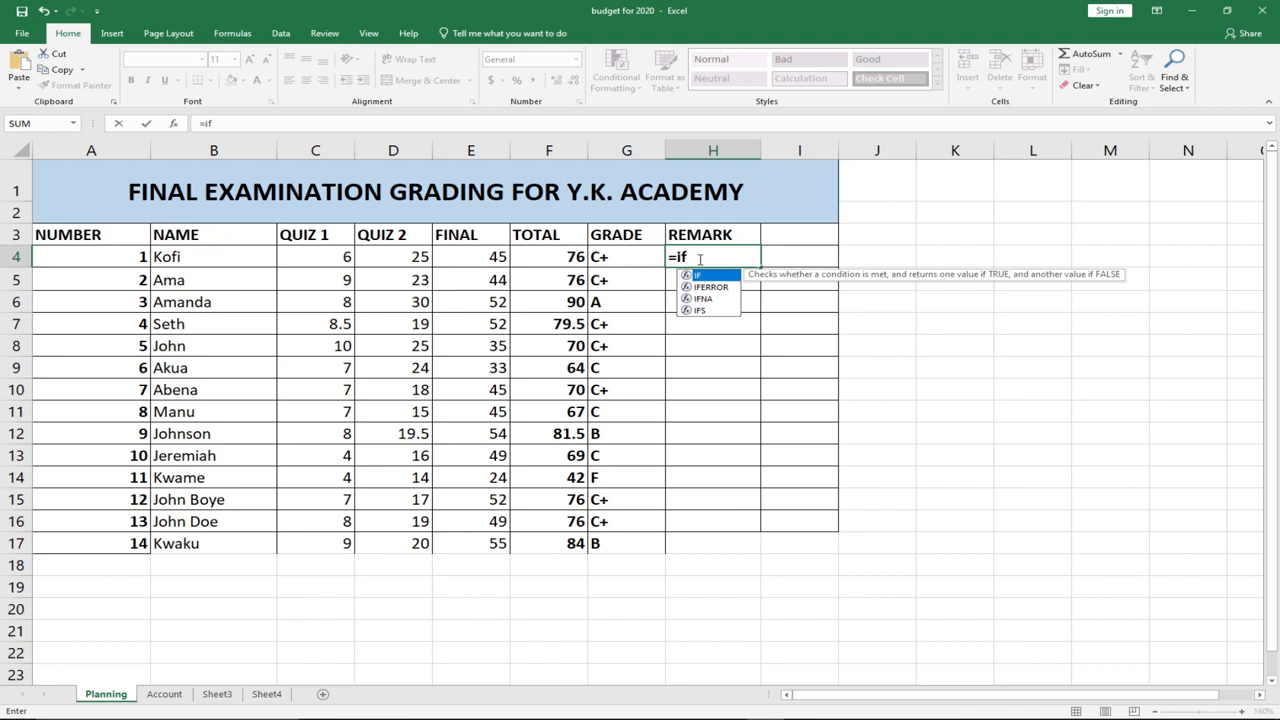
key(Tab)
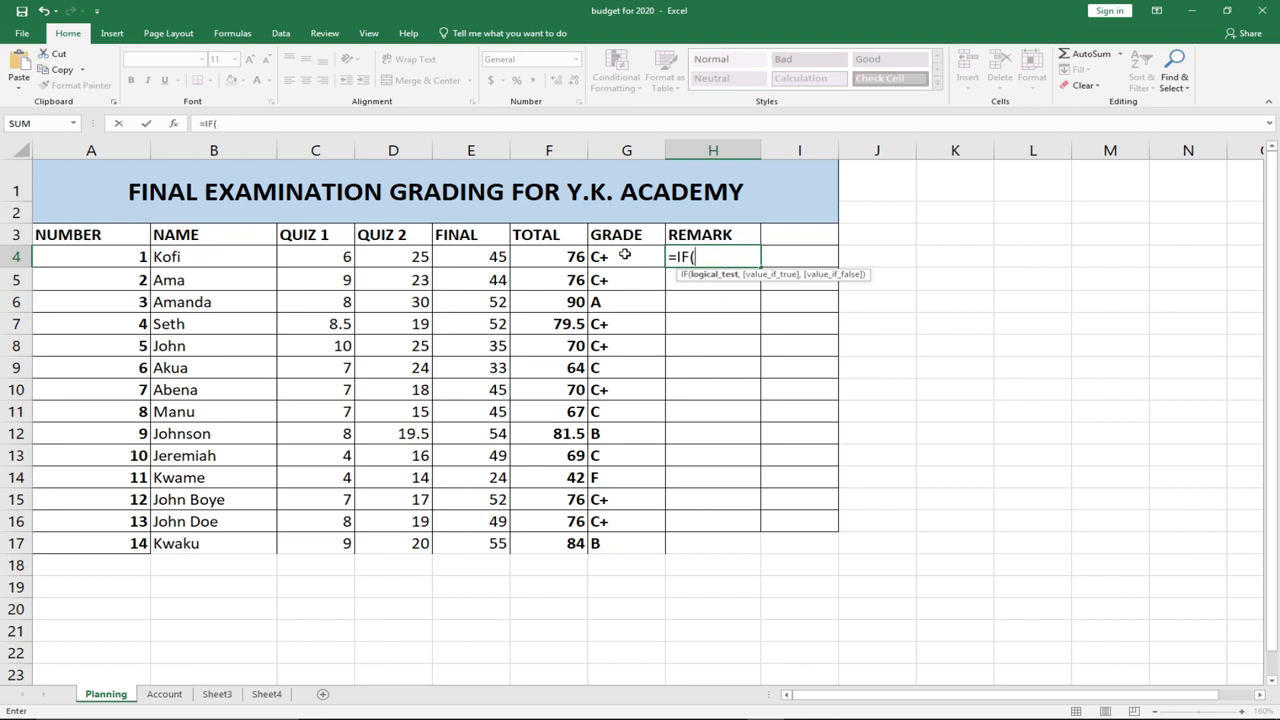
click(550, 257)
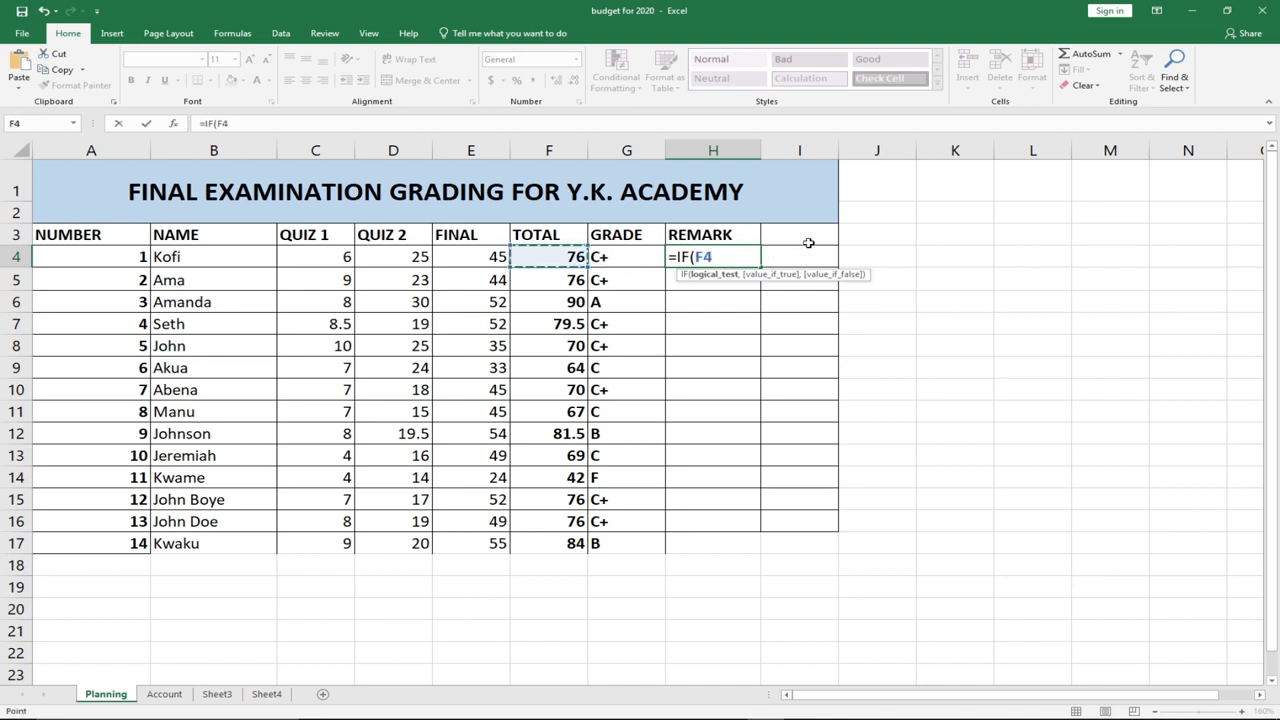
text(>=)
text(90,"S)
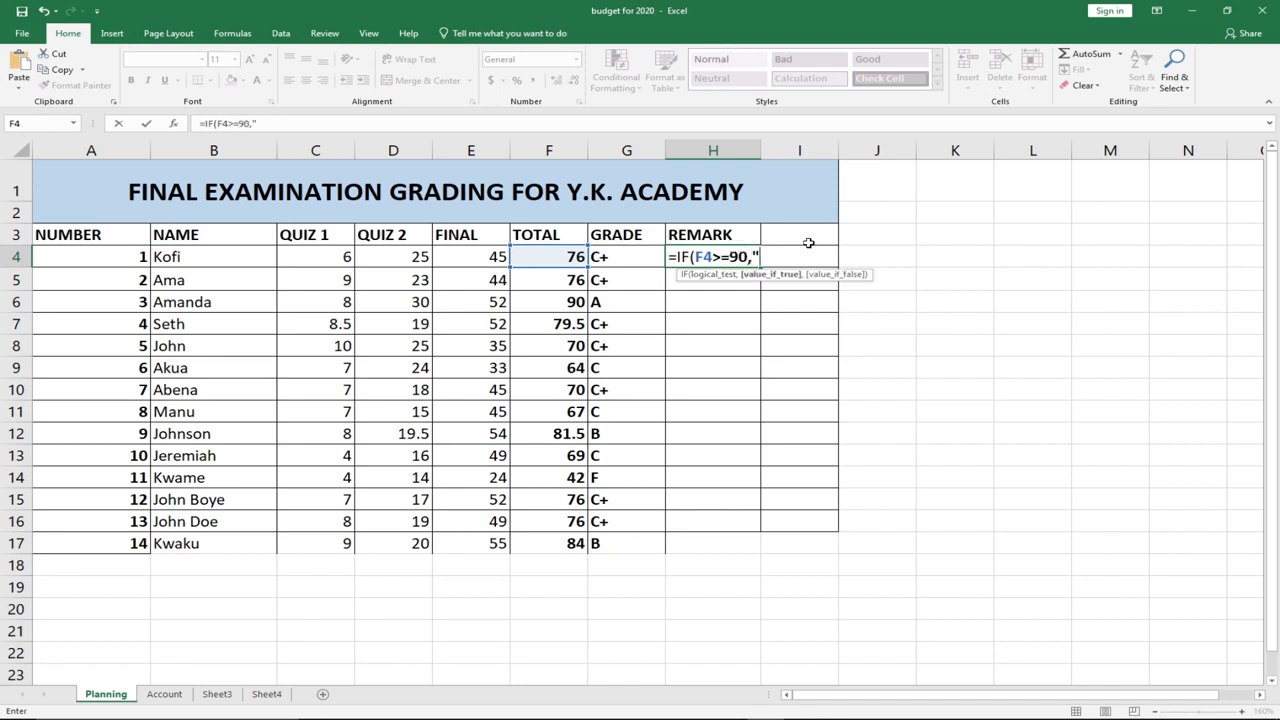
text(atisfa)
text(ctory)
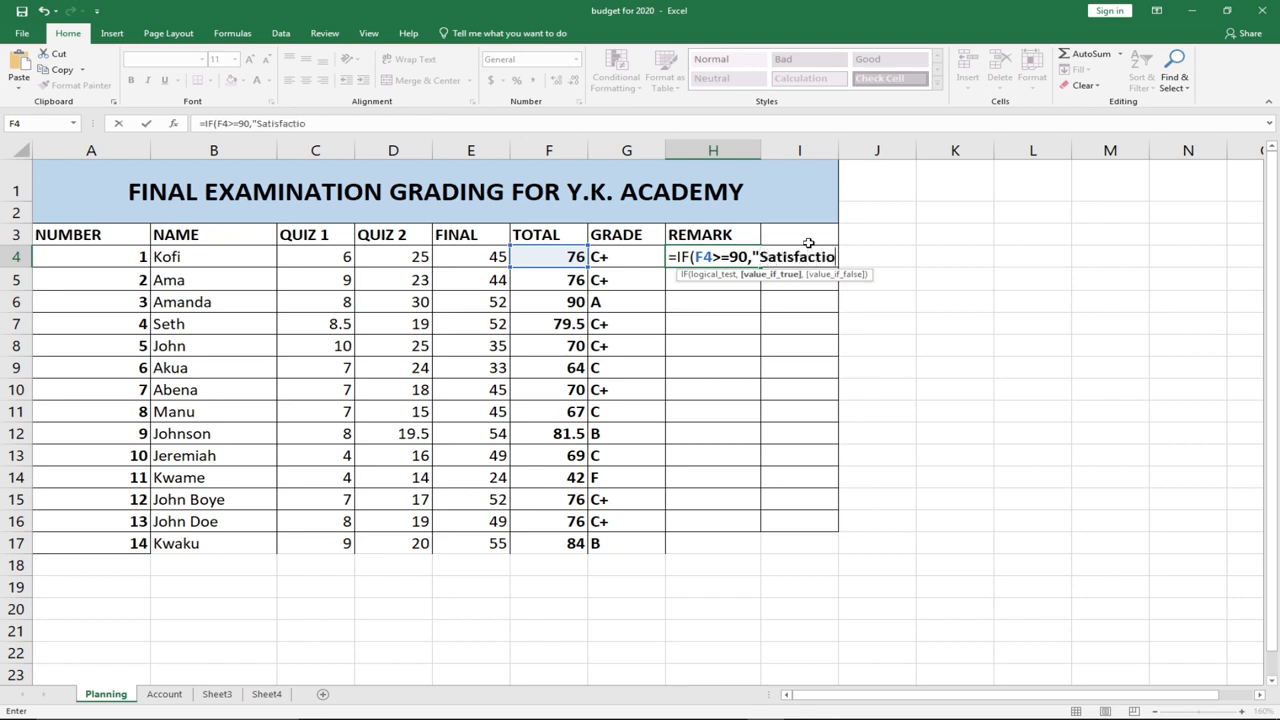
key(BackSpace)
key(BackSpace)
key(BackSpace)
text(ro)
key(BackSpace)
key(BackSpace)
text(ory",if)
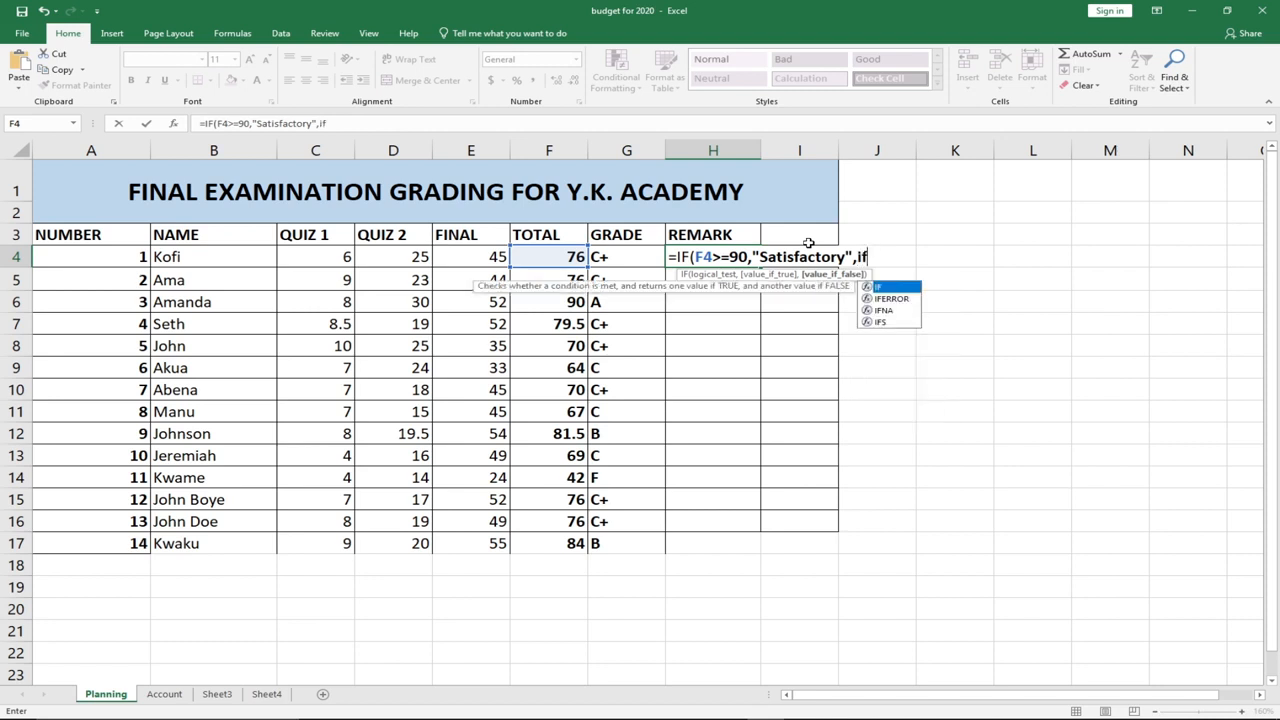
Nest an IF in the H4 formula returning "Excellent" when F4>=80, and enter it with the suggested bracket correction.
key(Tab)
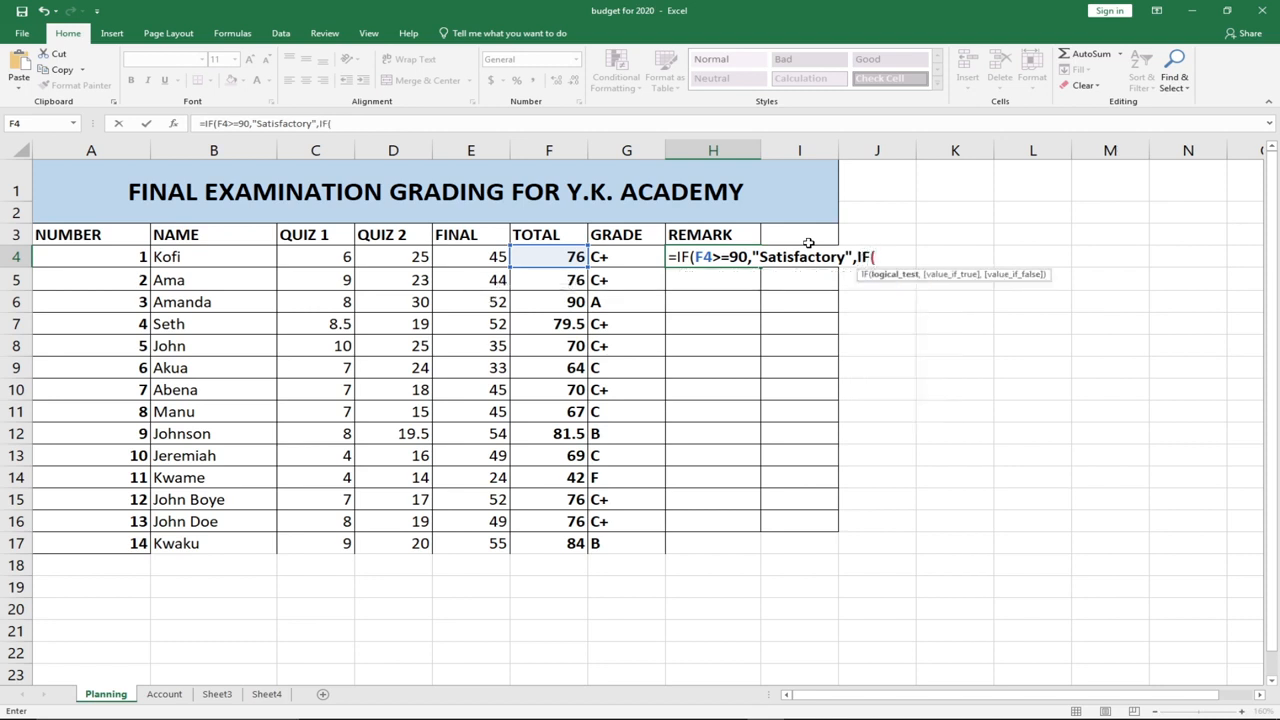
click(556, 268)
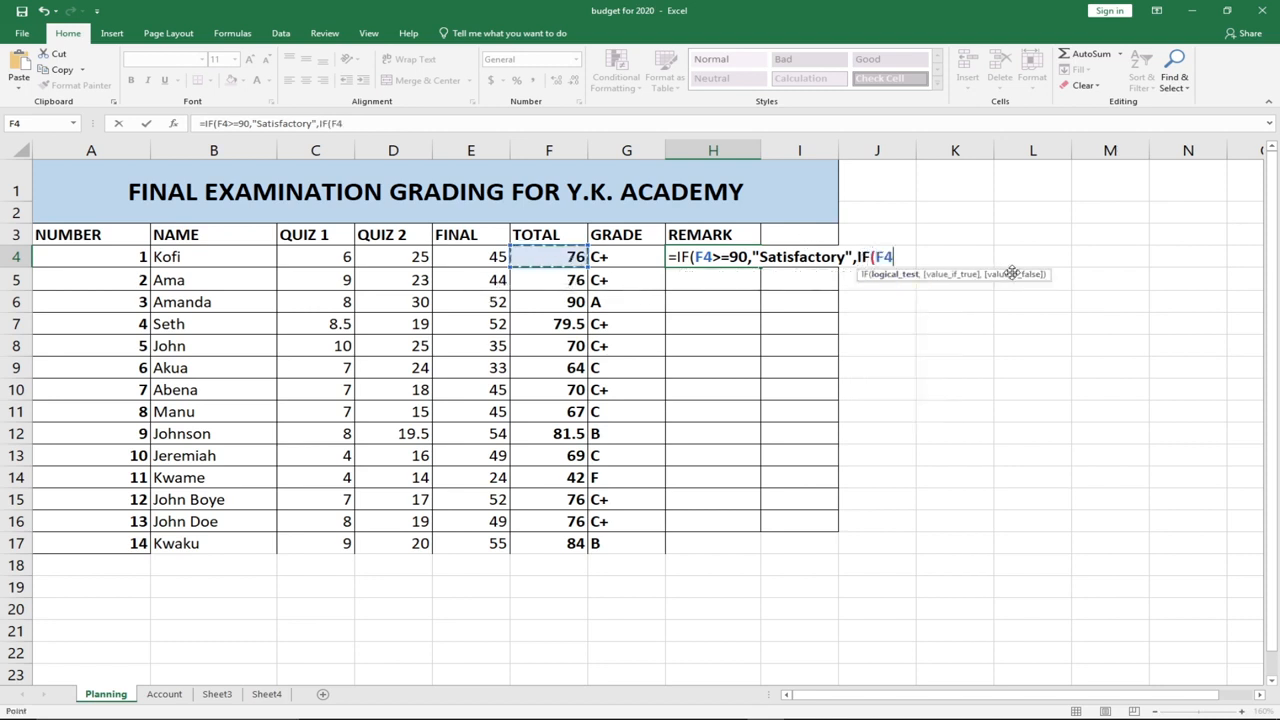
text(>)
text(=)
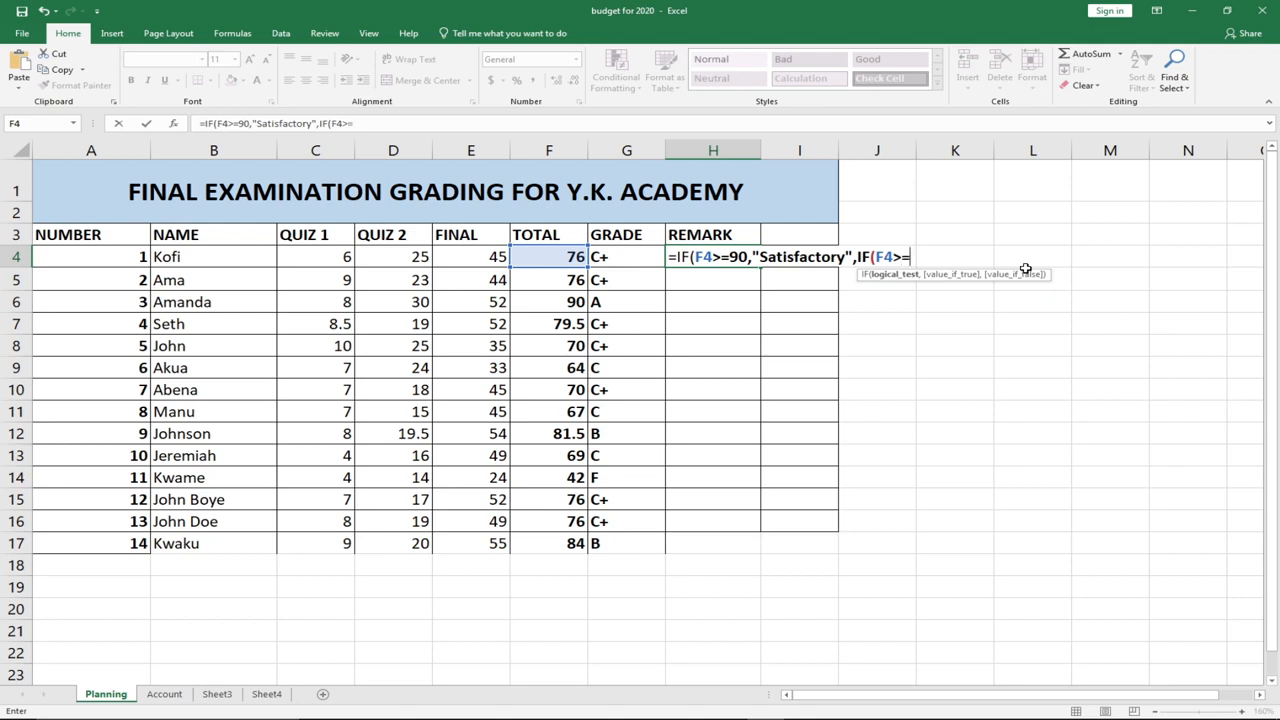
text(80,"Excellent)
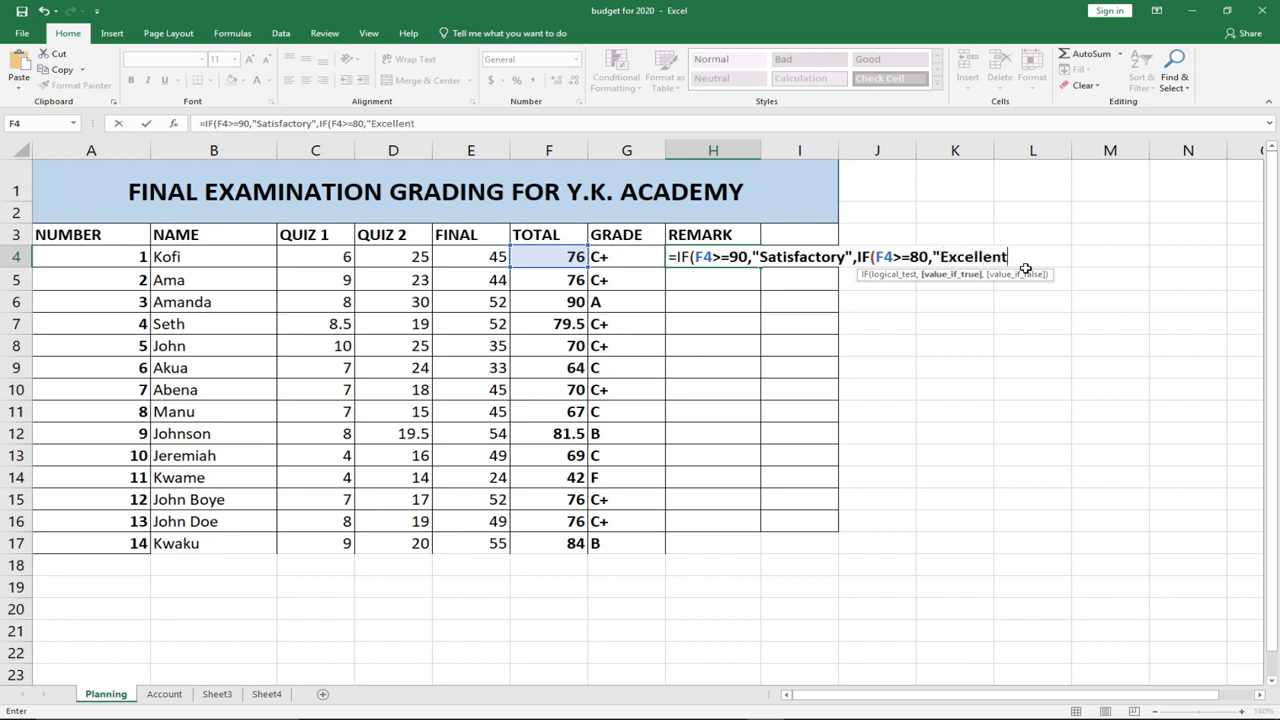
key(Return)
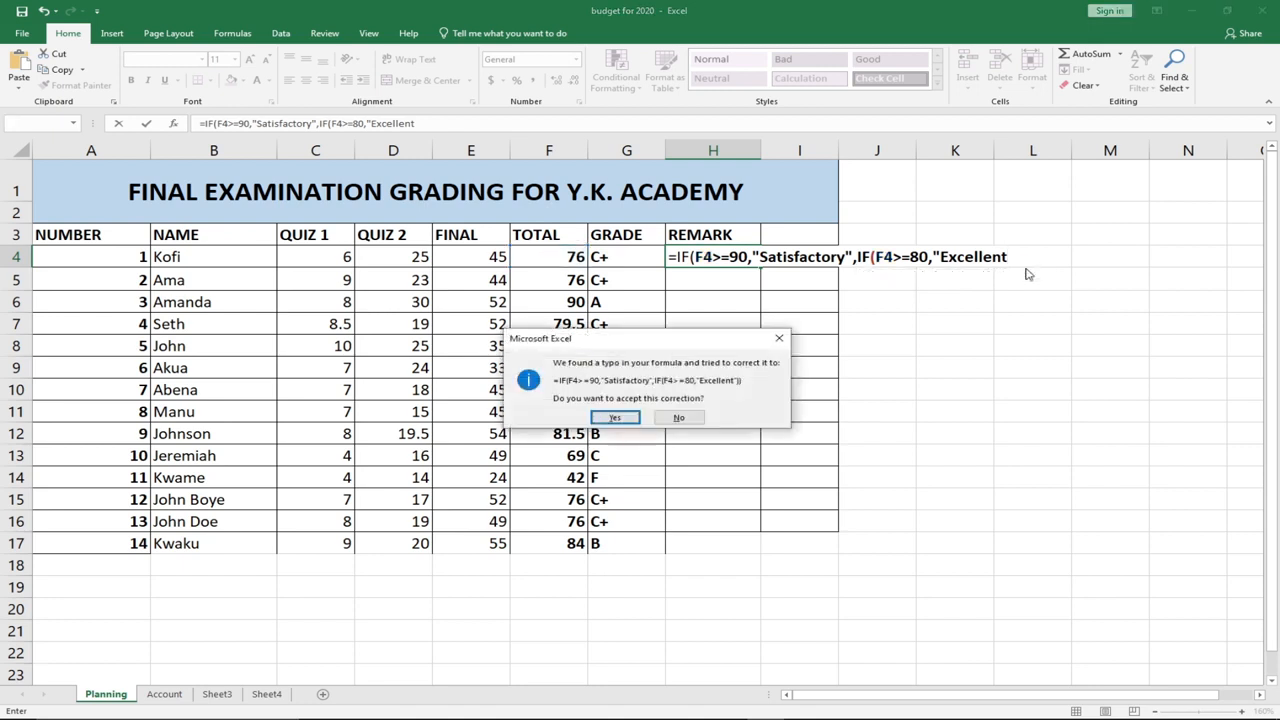
click(616, 420)
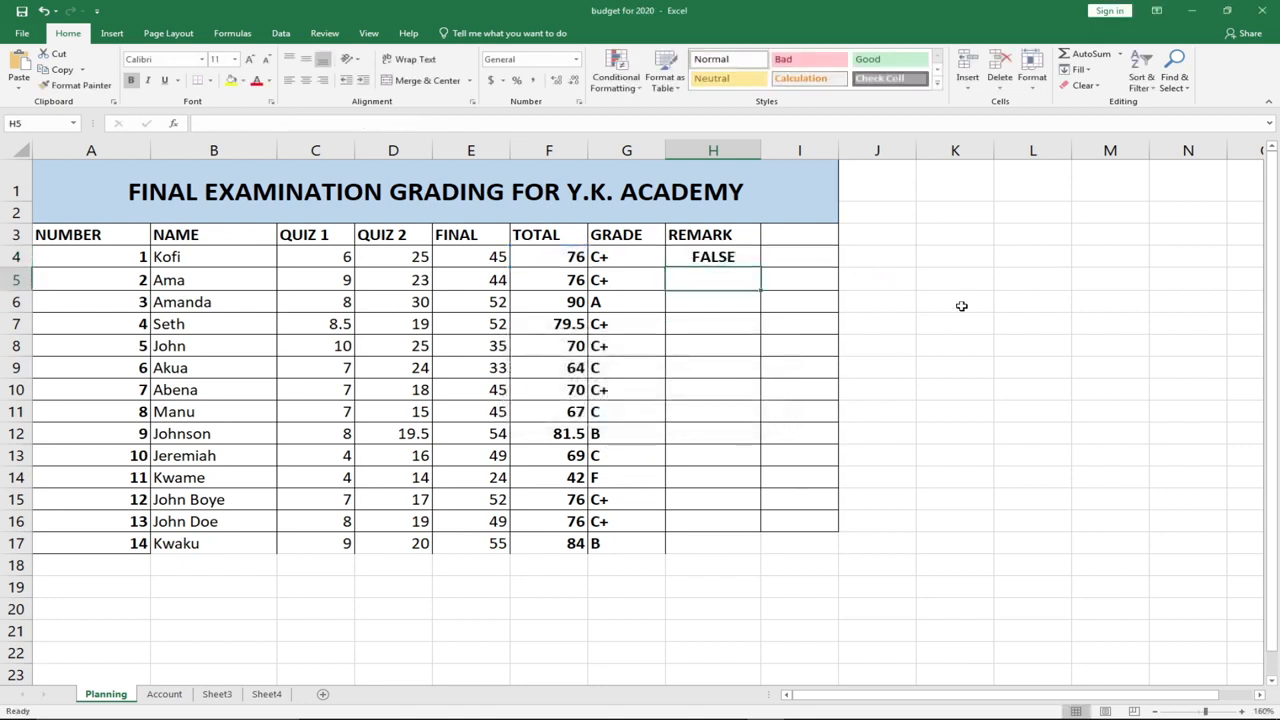
Reopen the H4 formula and nest another IF after "Excellent" that returns "Very Good" when F4>=70.
double_click(683, 256)
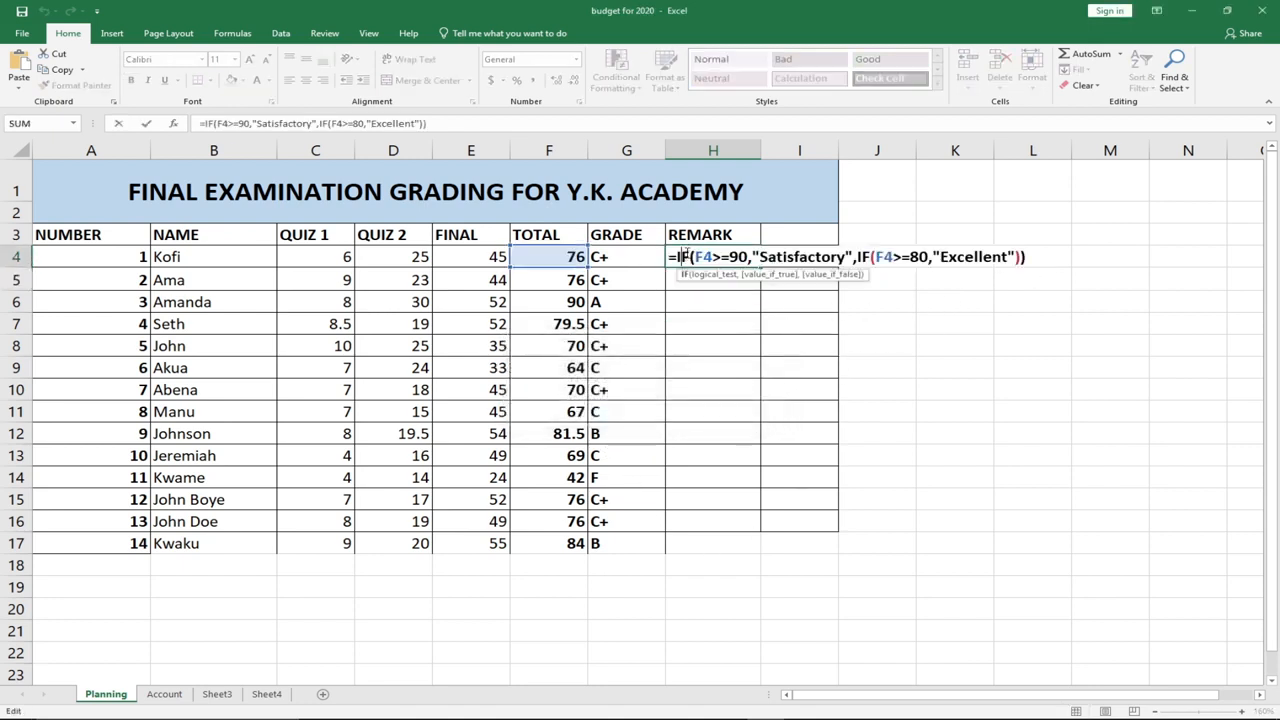
click(1014, 256)
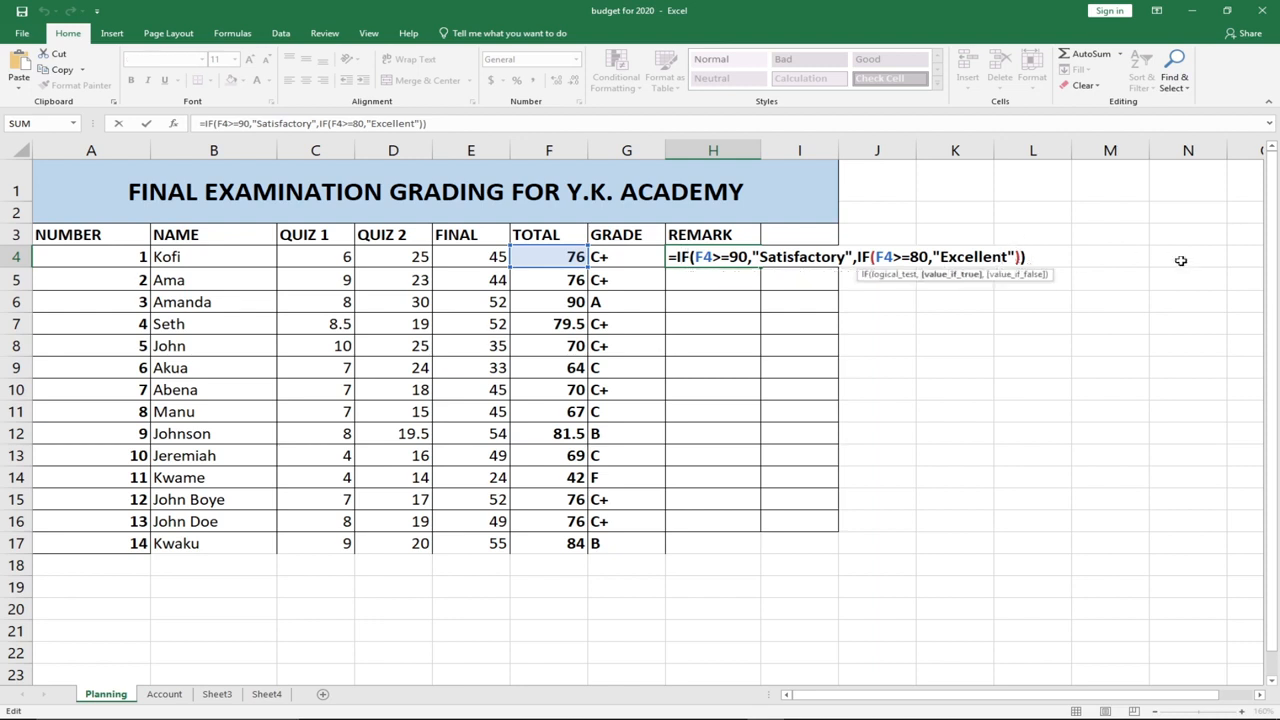
text(,)
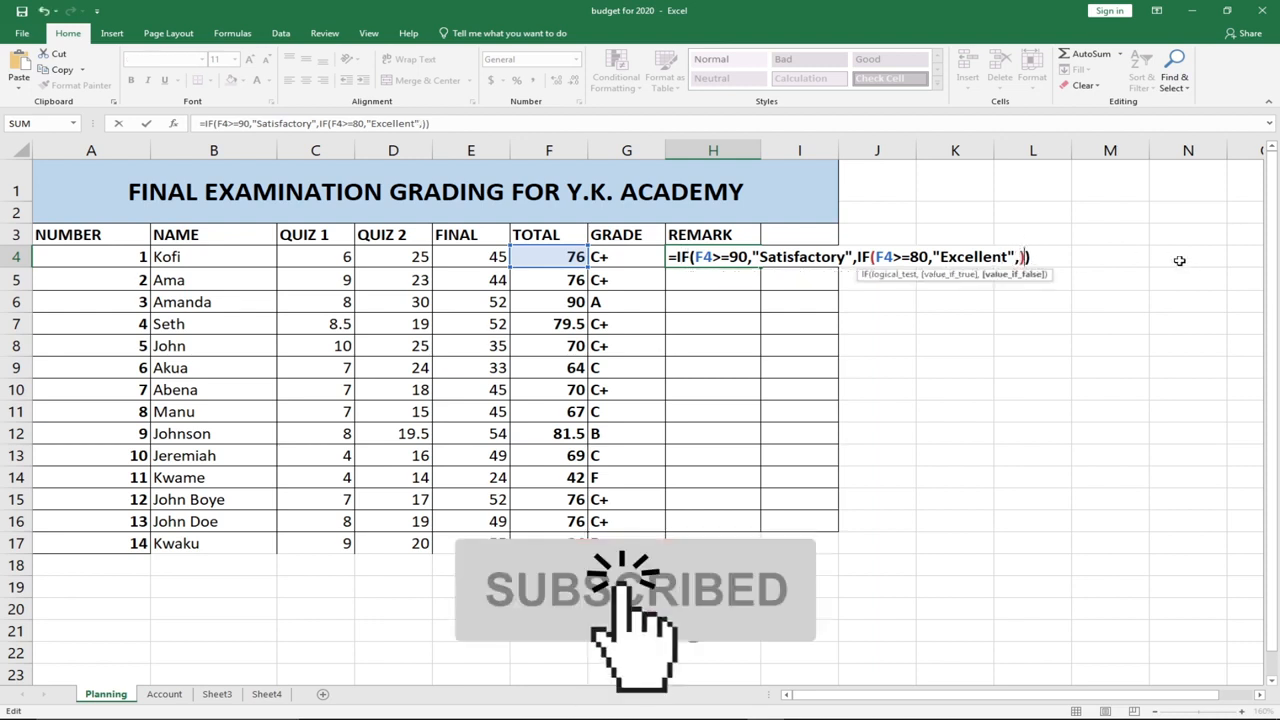
text(IF()
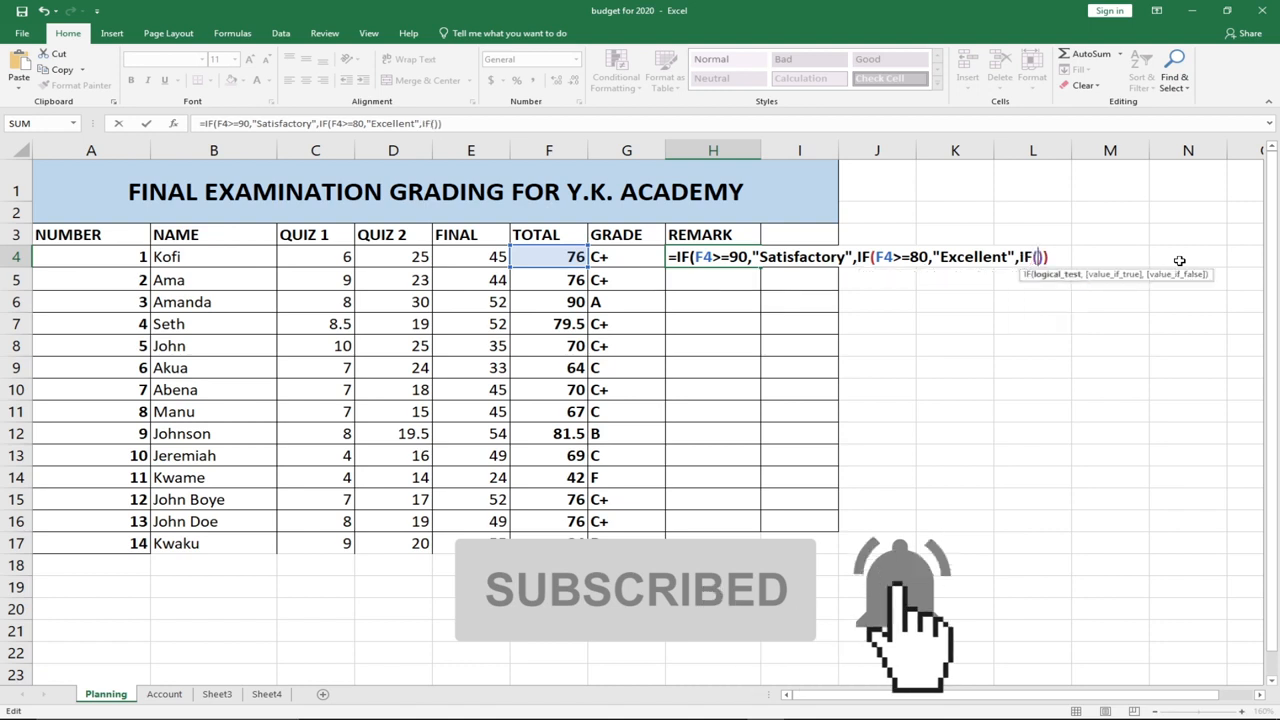
click(537, 256)
text(>=)
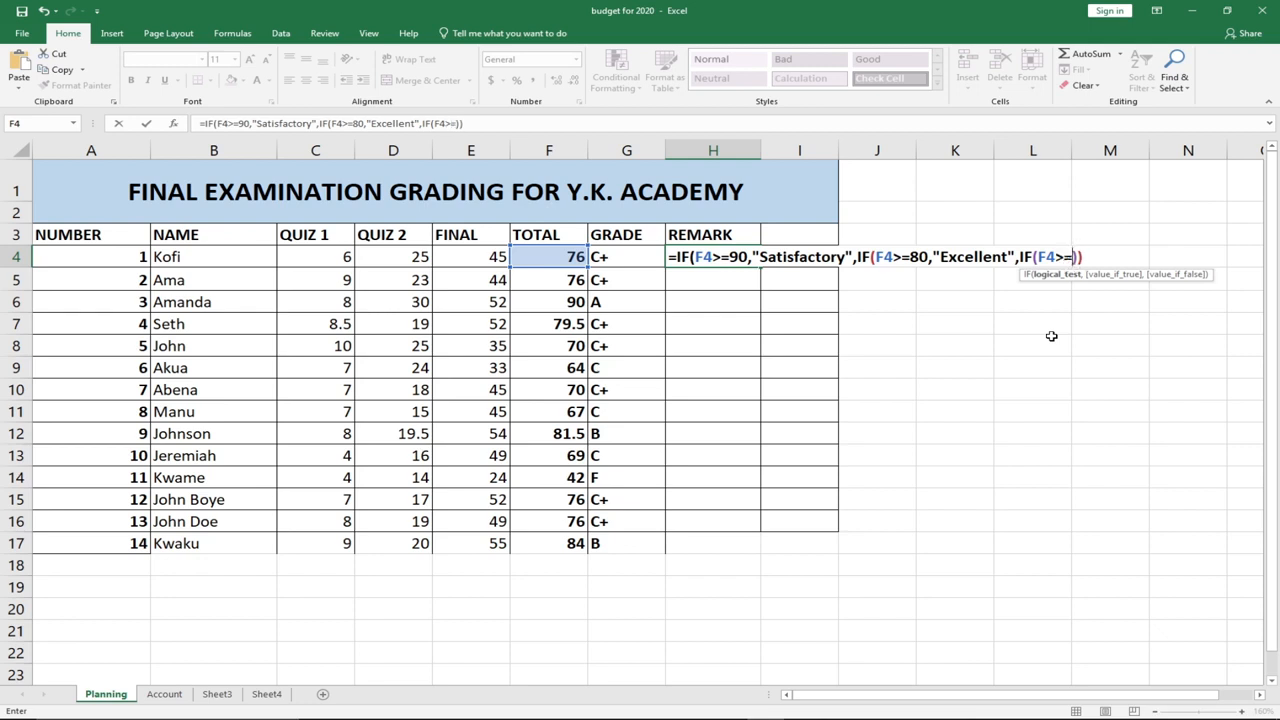
text(70,")
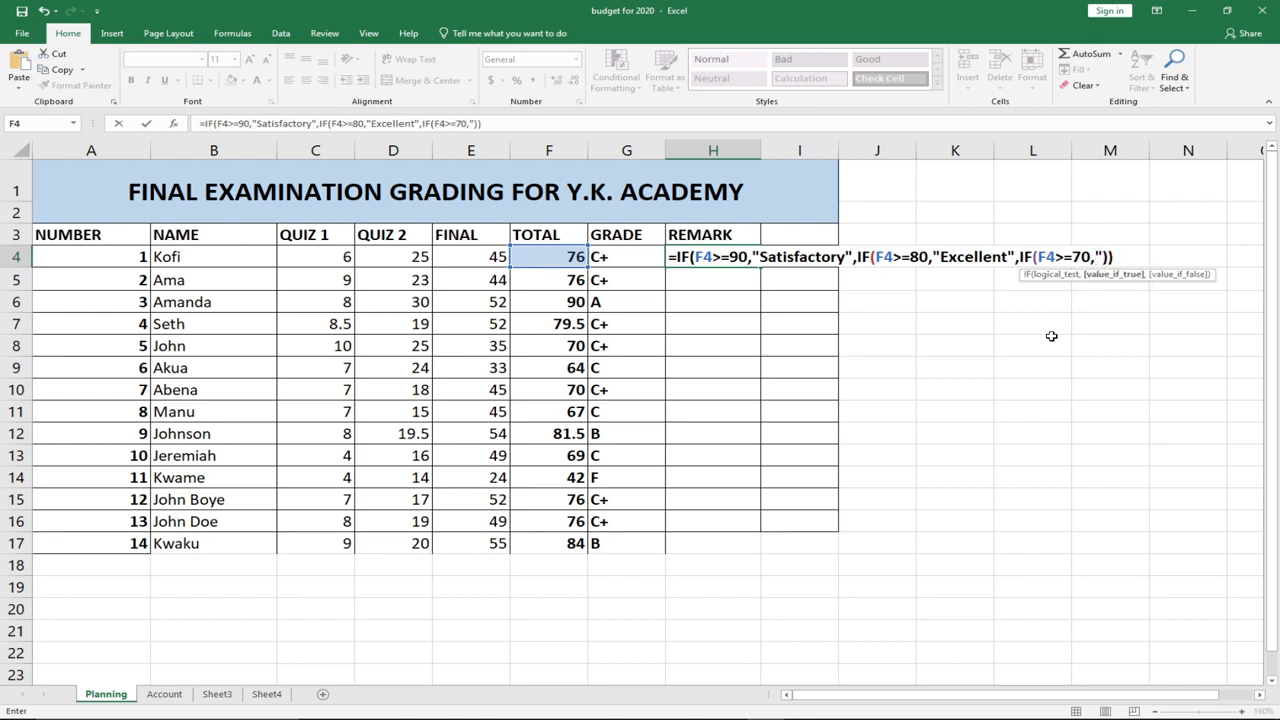
text(V)
key(BackSpace)
text(Vewr)
key(BackSpace)
key(BackSpace)
text(ry God)
key(BackSpace)
text(od")
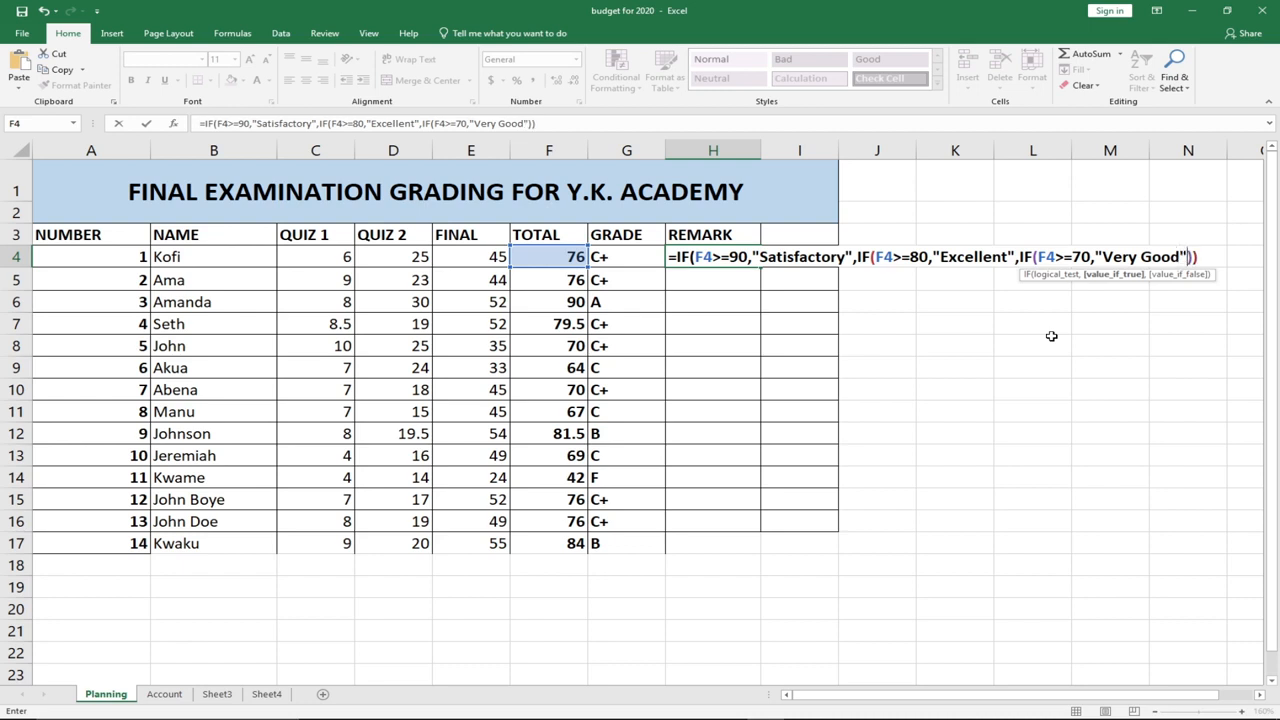
Nest a further IF after "Very Good" in the H4 formula that returns "Good" when F4>=60.
text(,if)
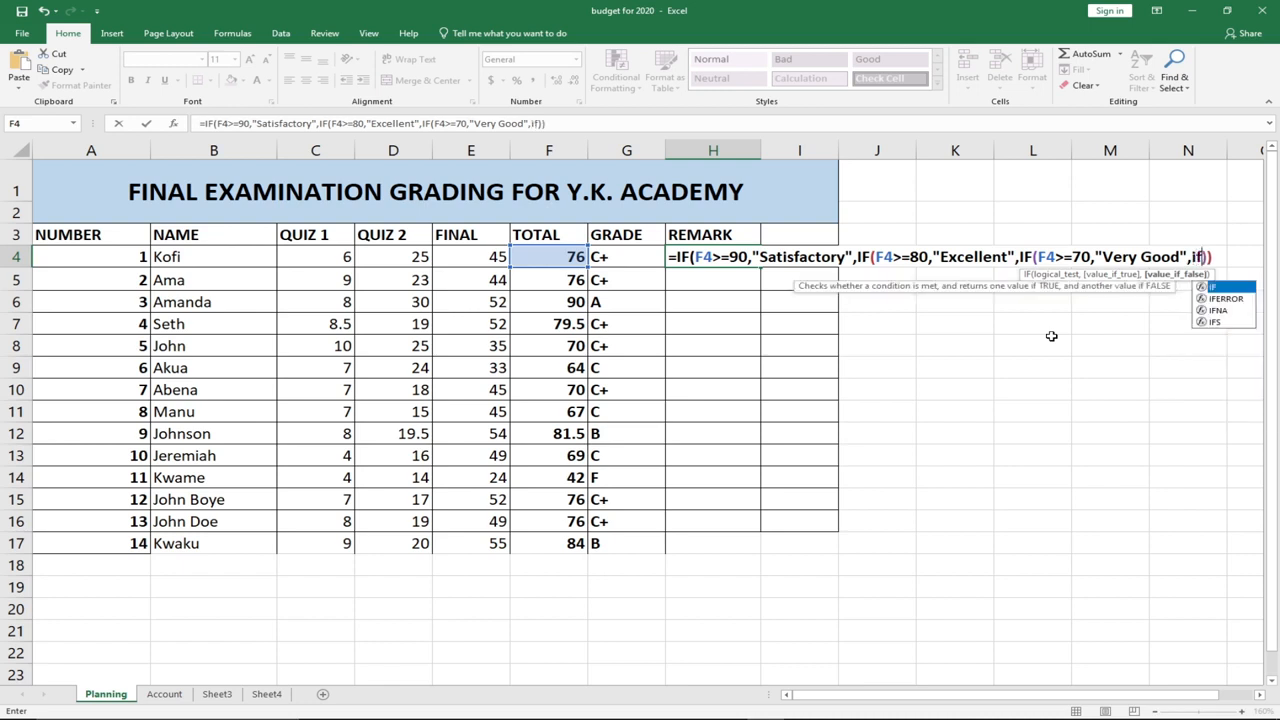
text(()
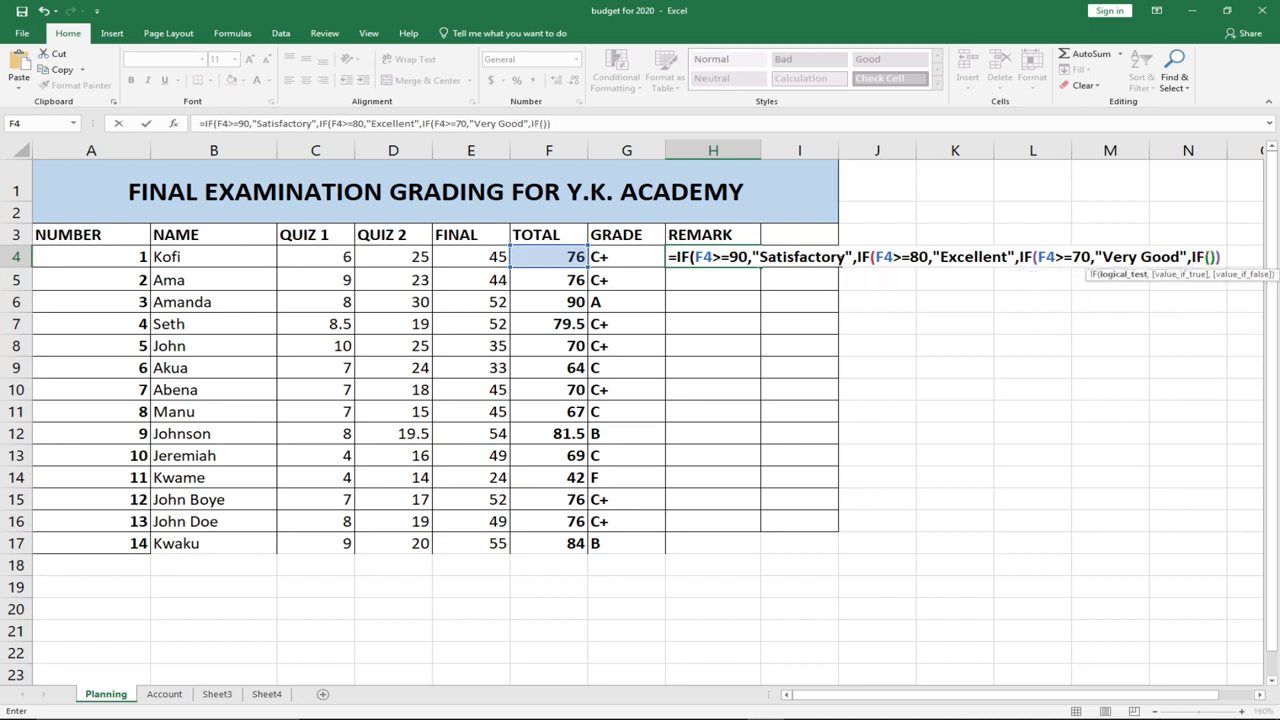
click(557, 257)
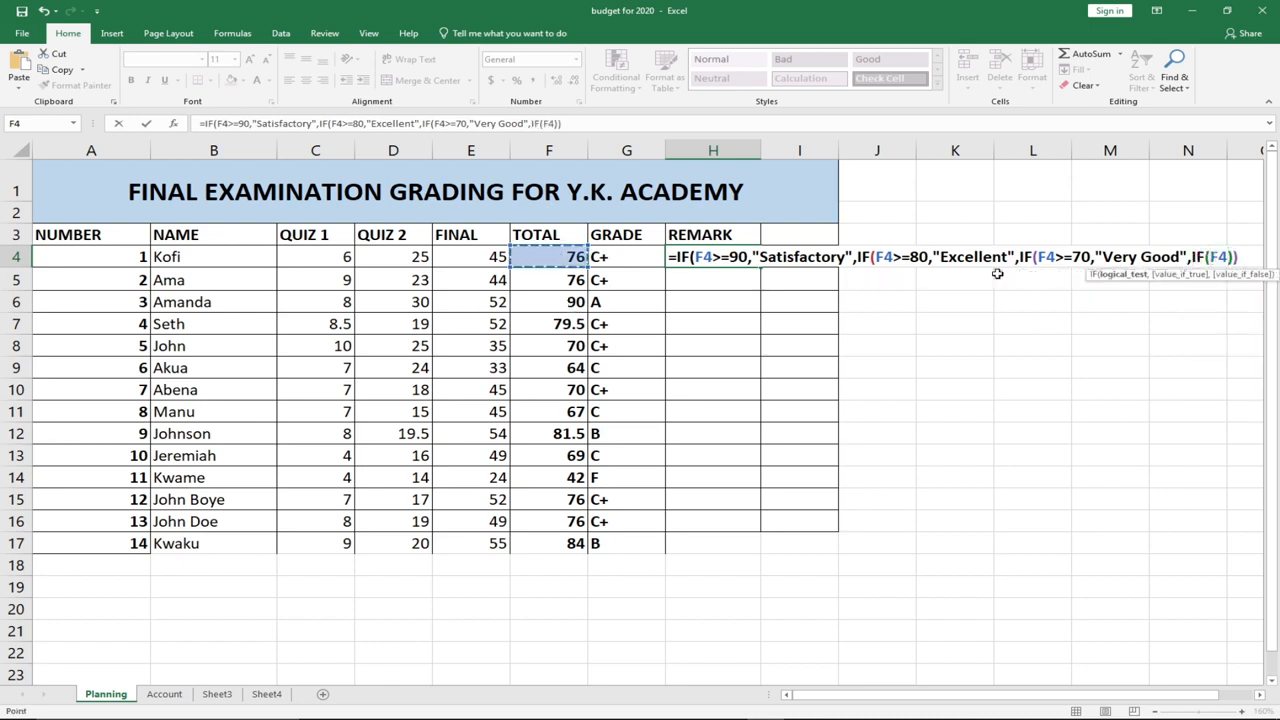
text(>=)
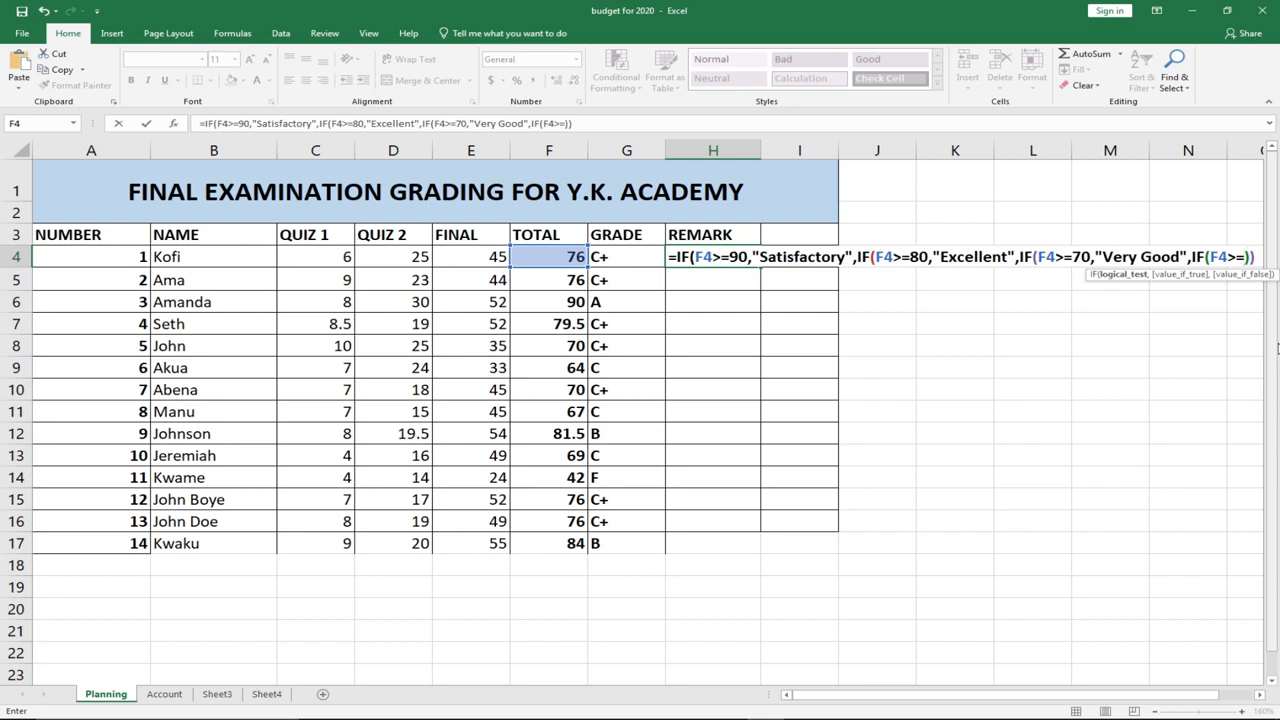
text(60)
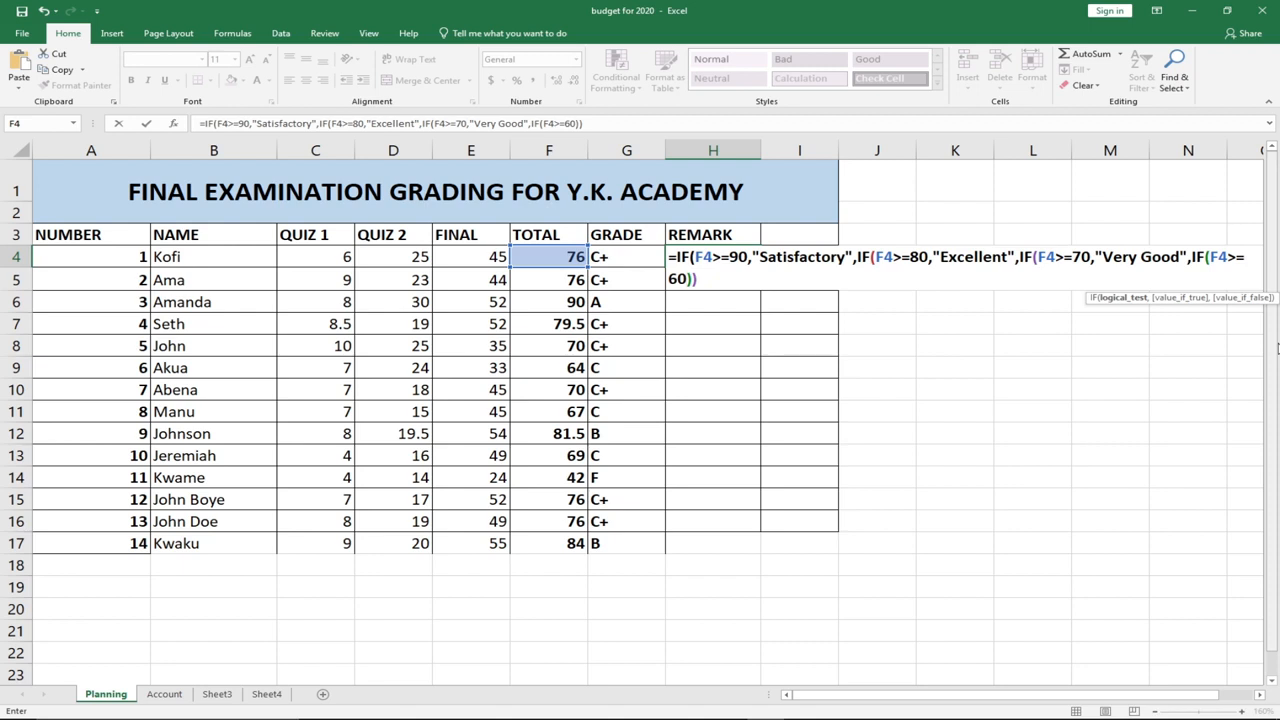
text(,)
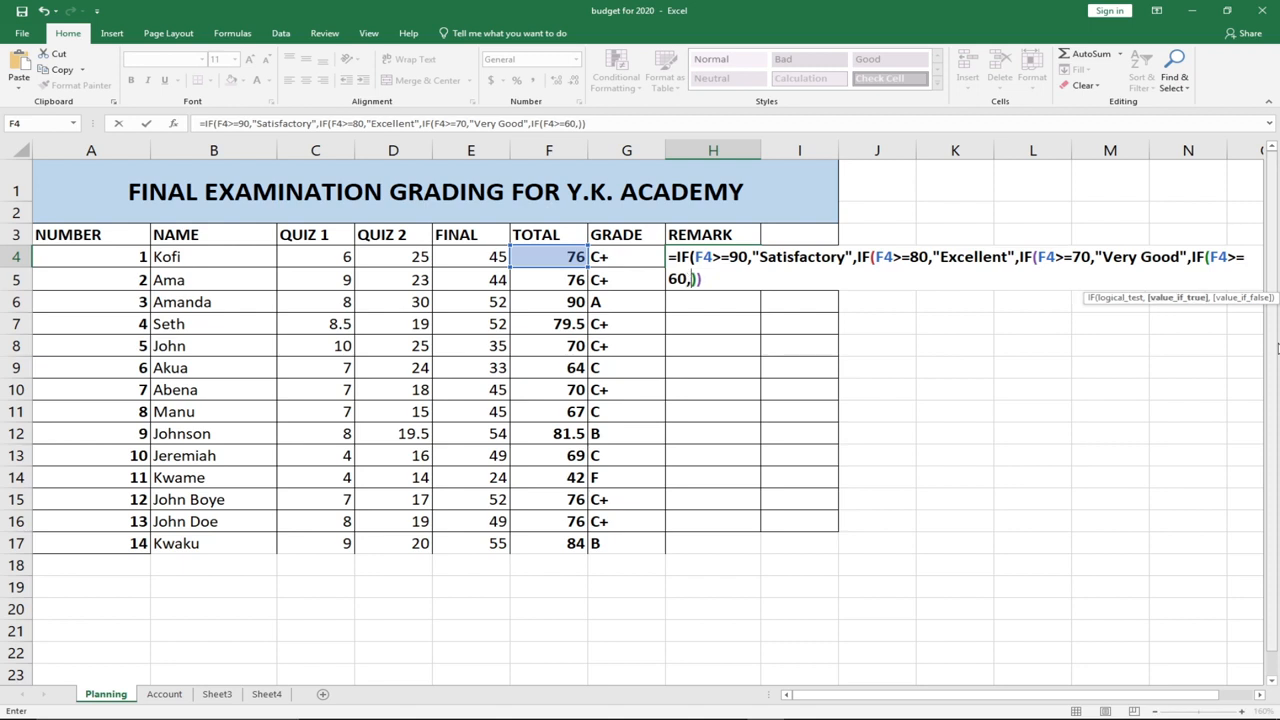
text(")
text(Good")
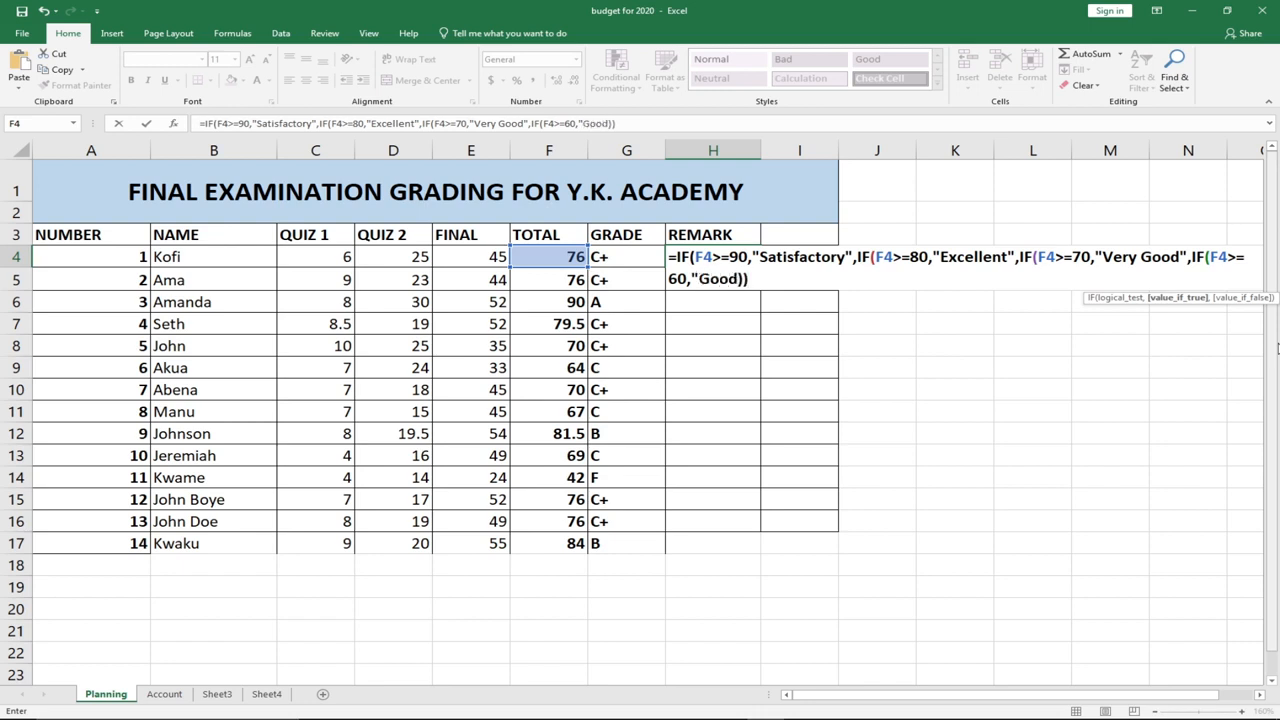
Nest a further IF after "Good" in the H4 formula that returns "Pass" when F4>=50.
text(,if)
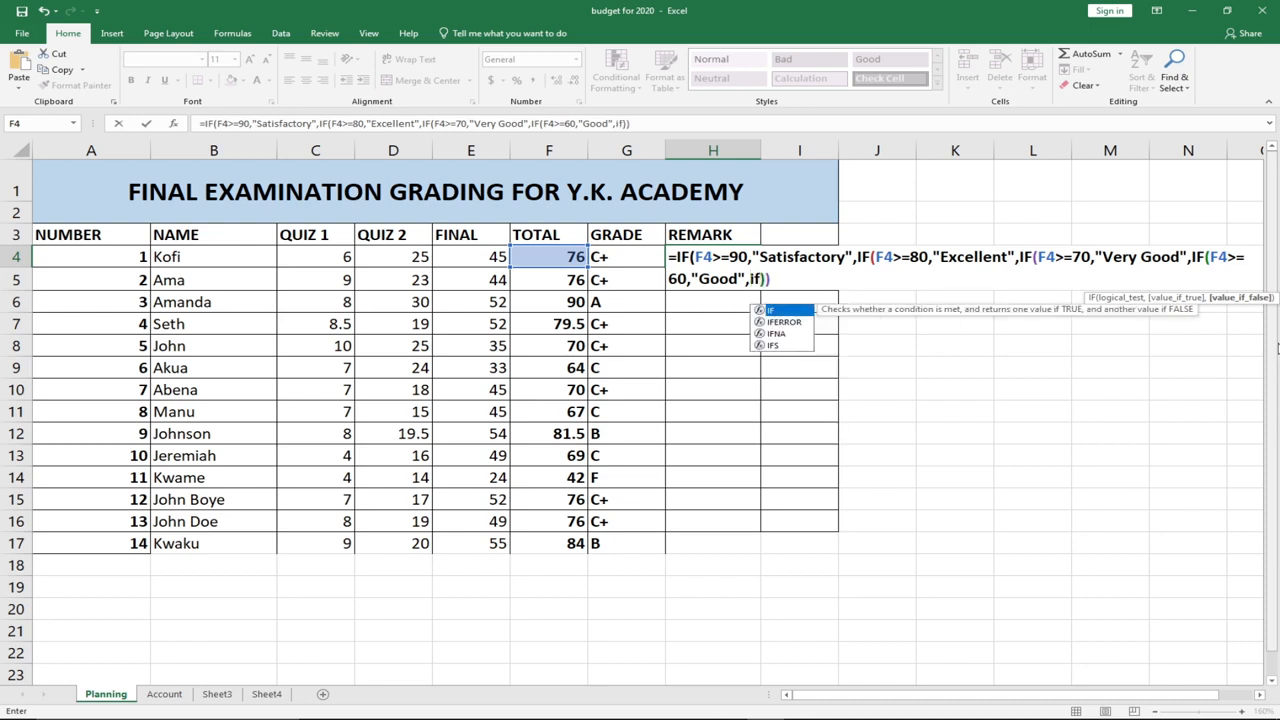
key(Tab)
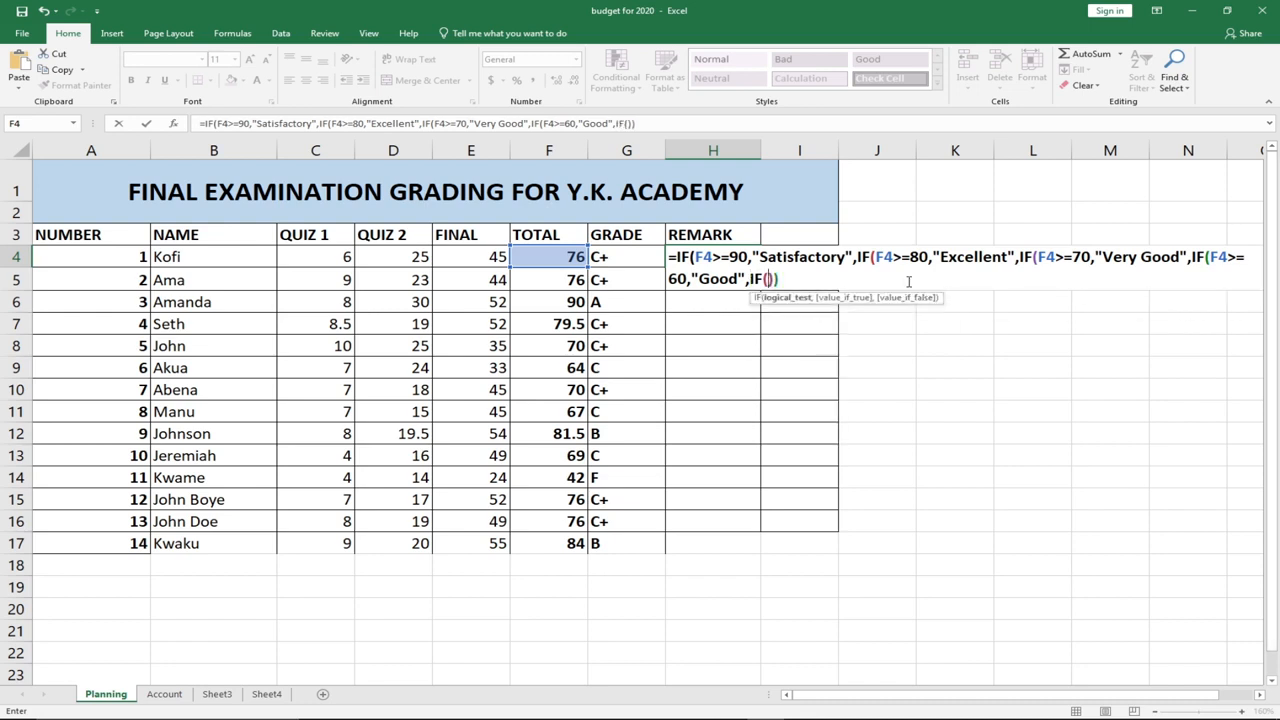
click(578, 262)
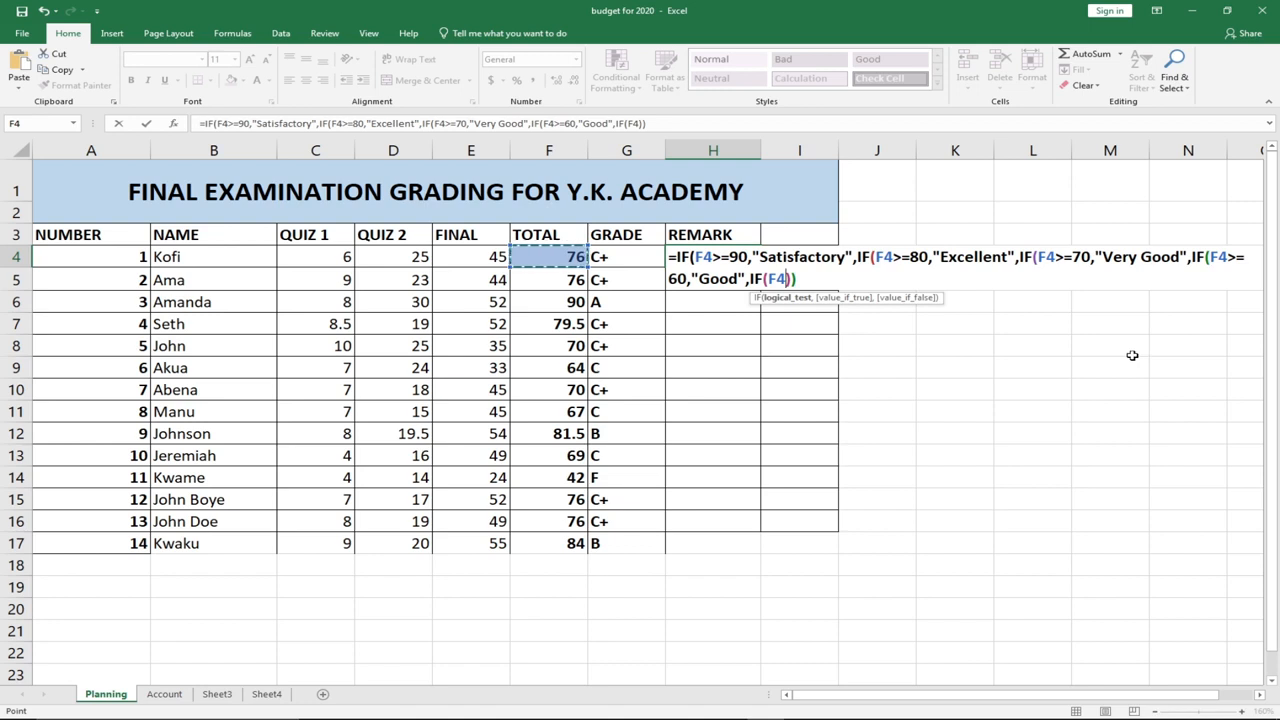
text(>)
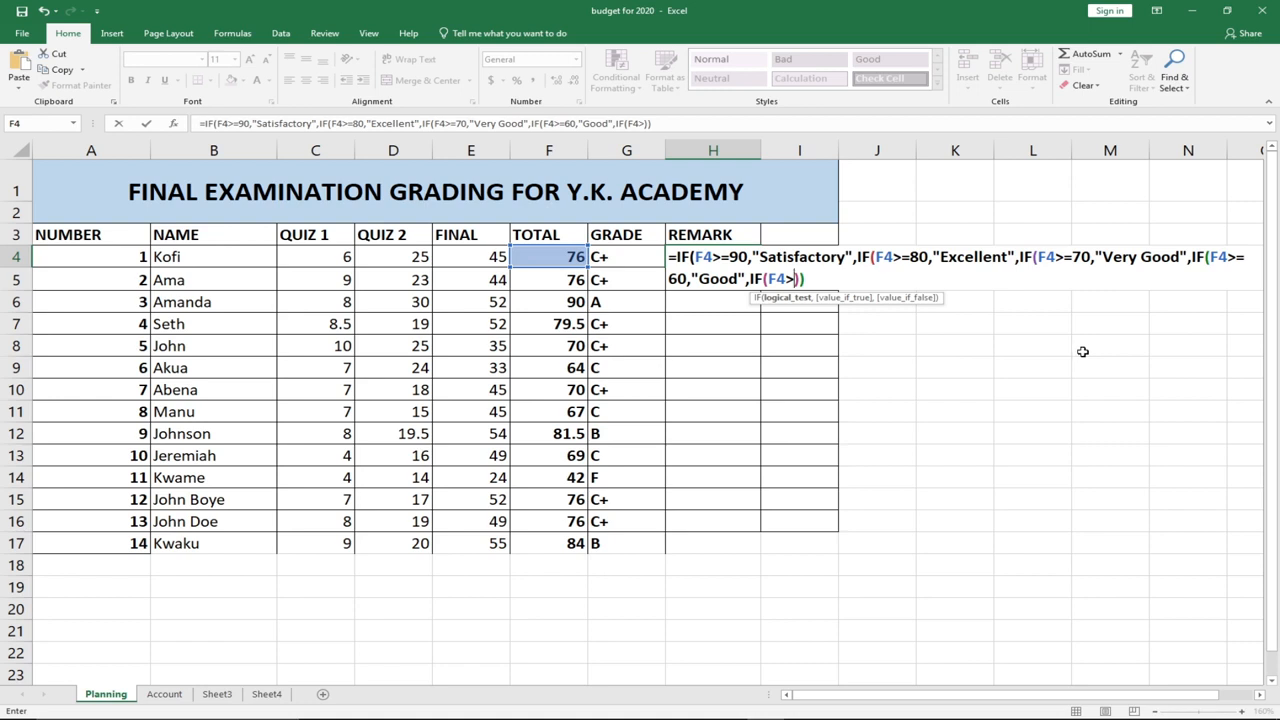
text(=50,)
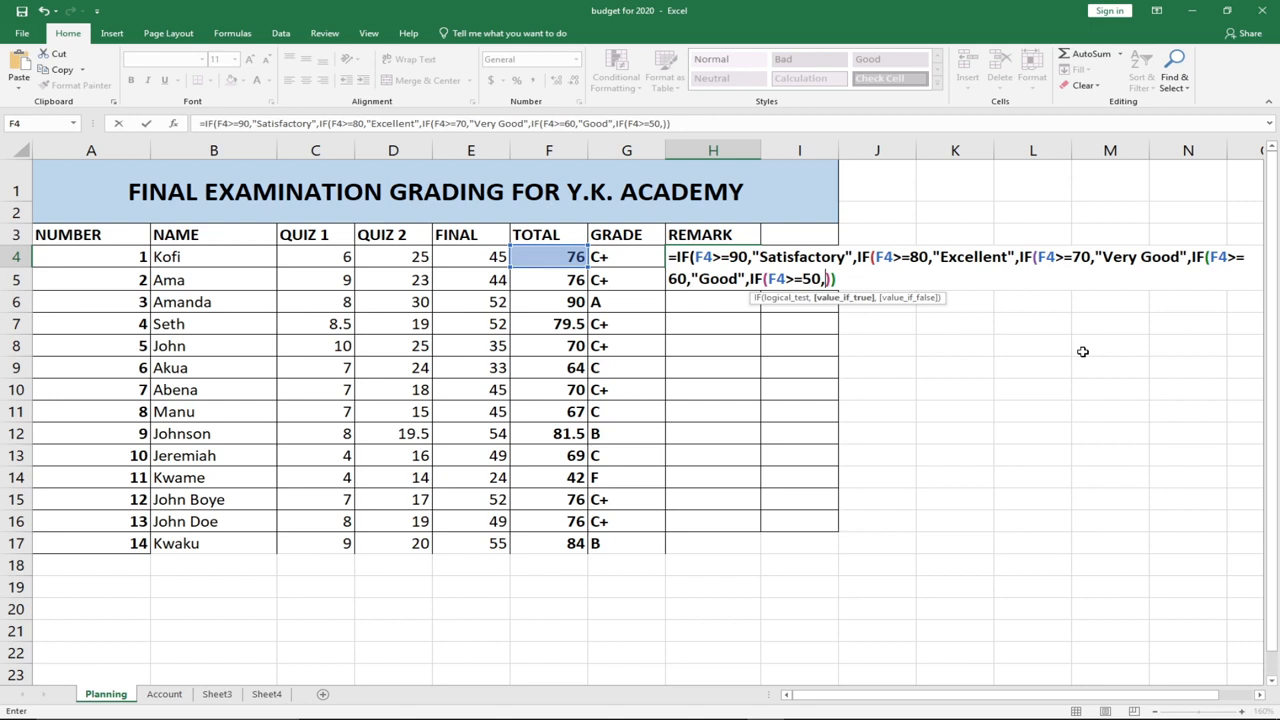
text(")
text(Pass")
text(")
Nest a last IF after "Pass" in the H4 formula that returns "Fail" when F4<50.
text(,)
text(IF()
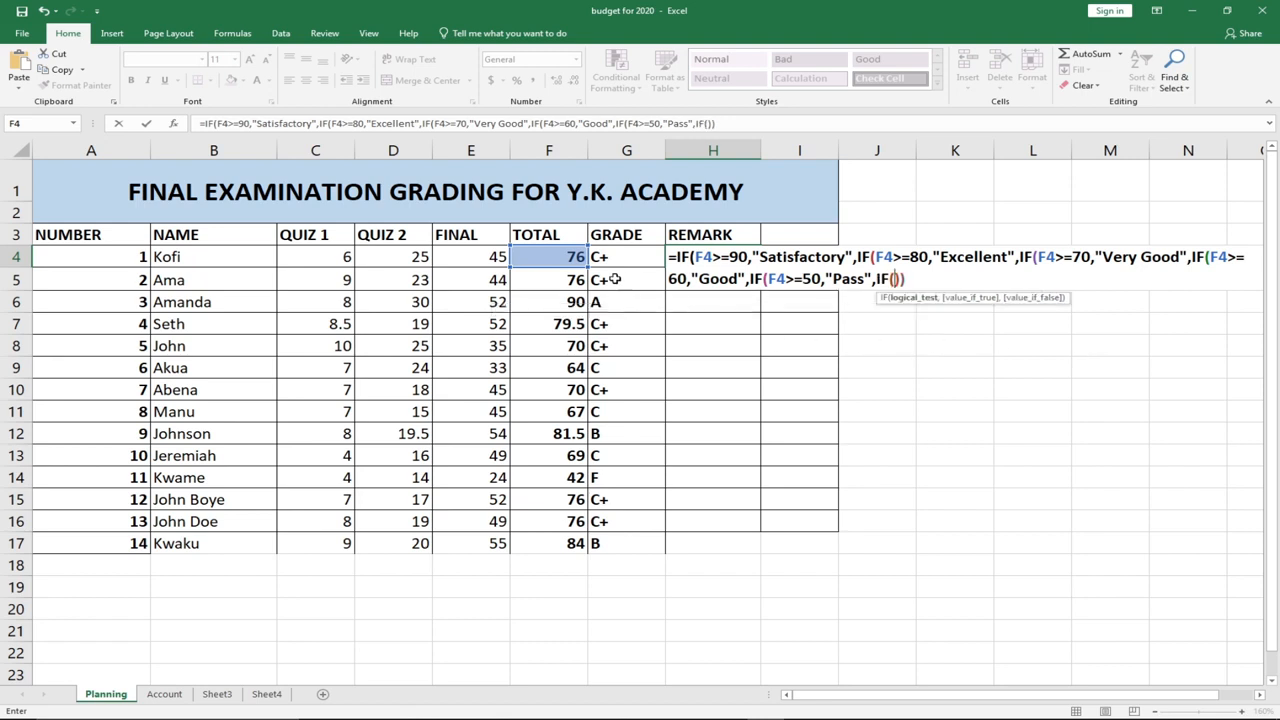
click(543, 256)
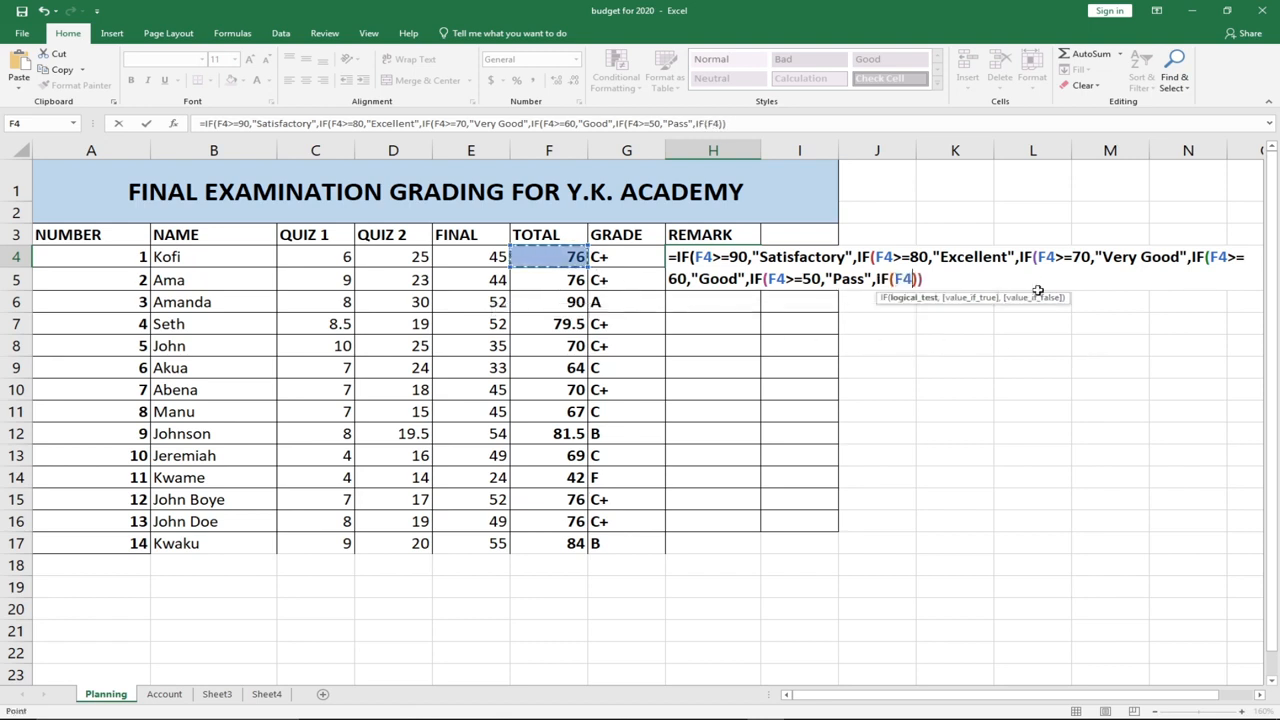
text(<50,")
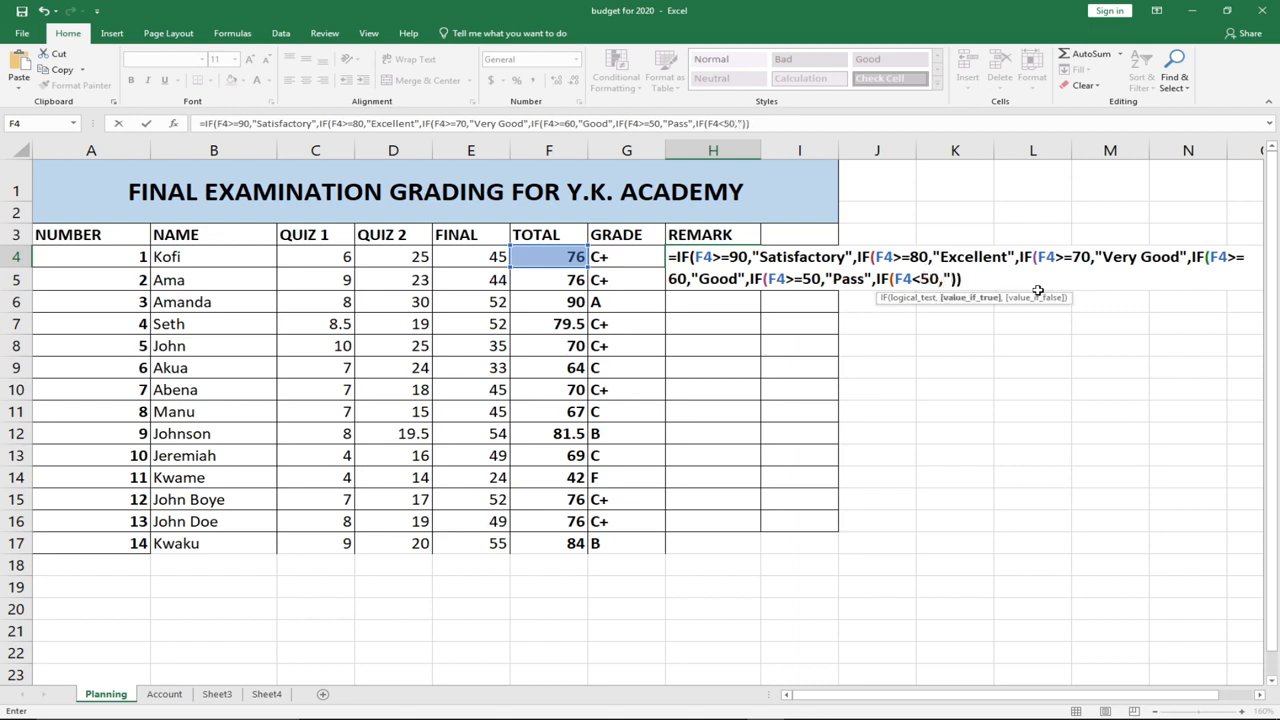
text(Fail")
Complete the H4 formula with closing brackets for all six nested IFs and enter it.
click(1005, 279)
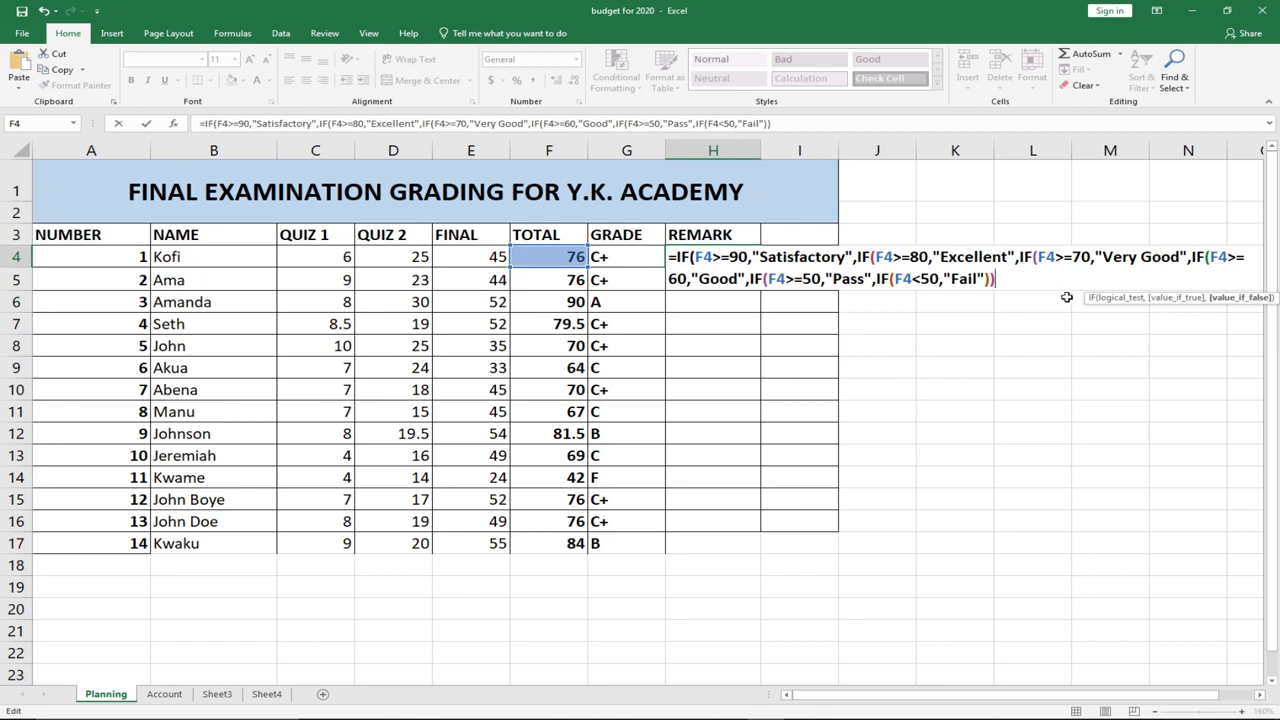
text())))
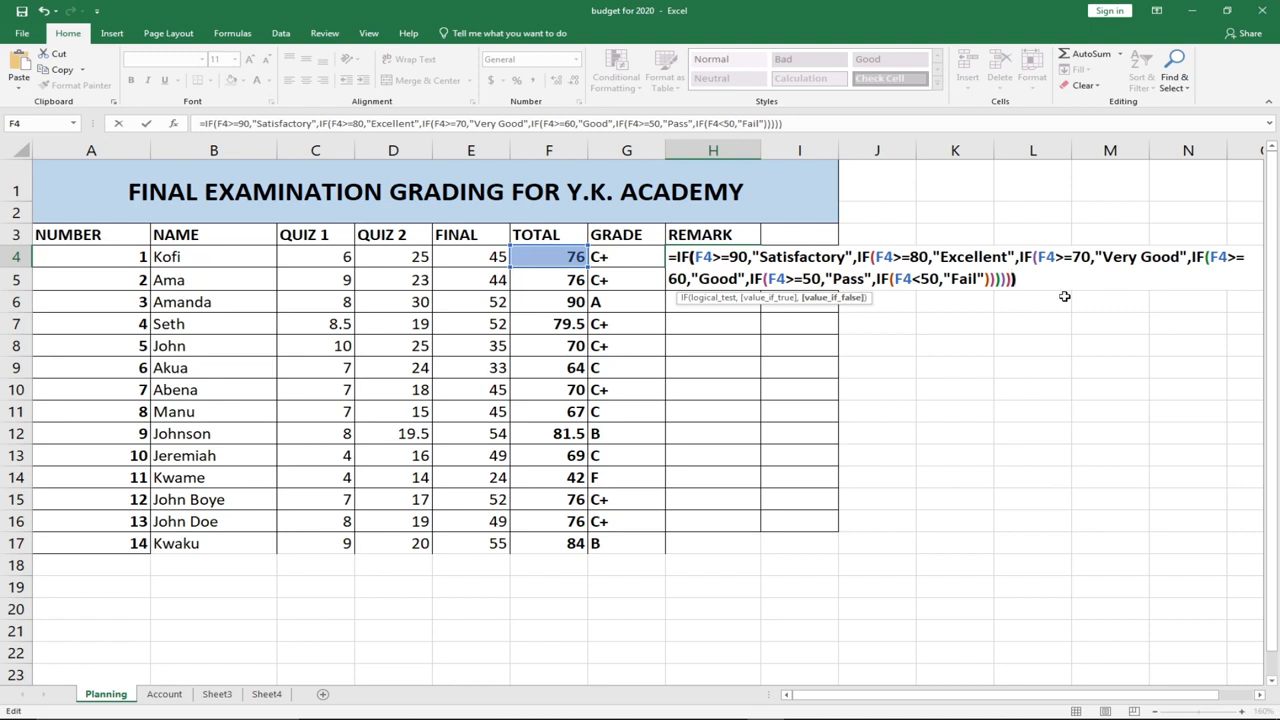
text())
key(Return)
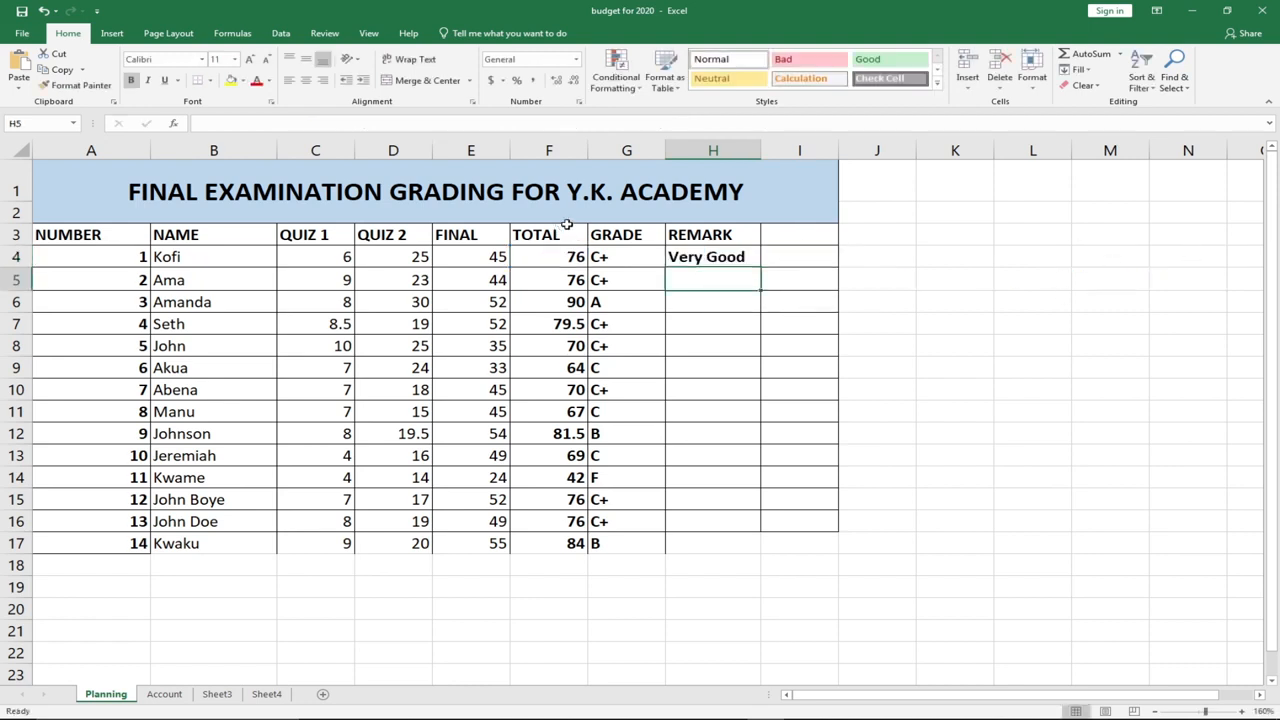
Fill the H4 remark formula down through H17 for all the students.
click(713, 258)
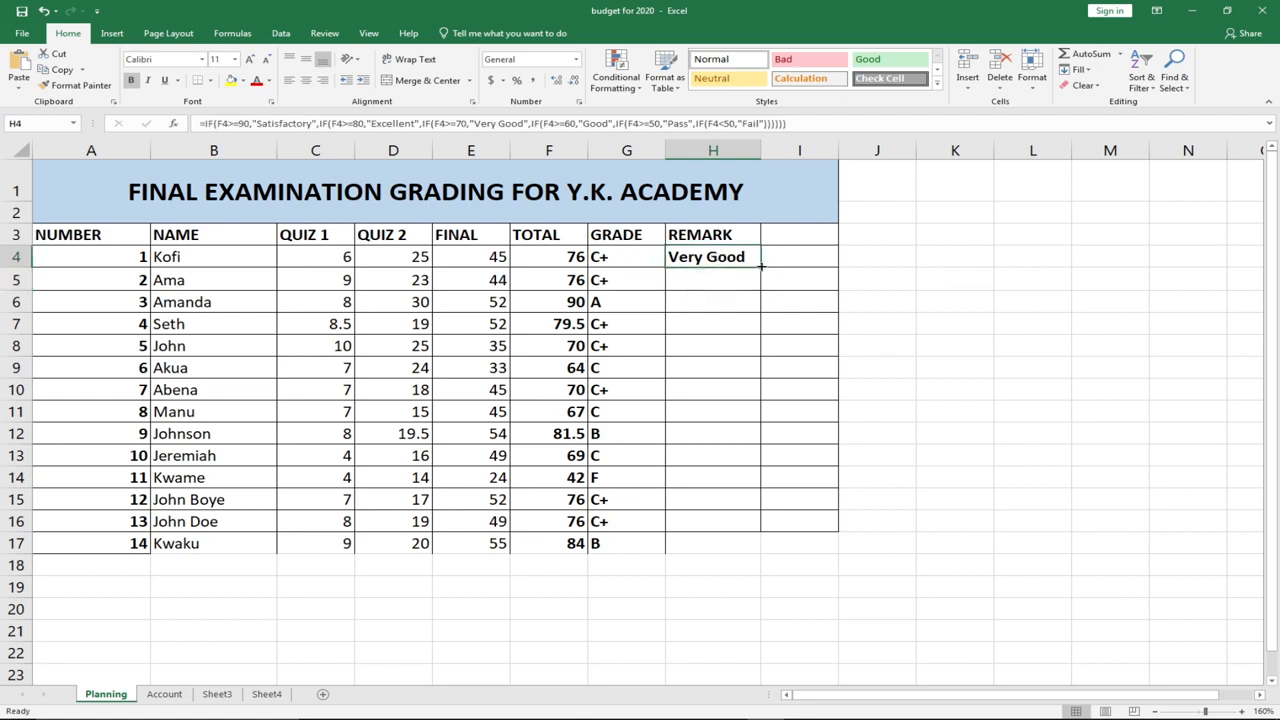
drag(761, 265, 762, 550)
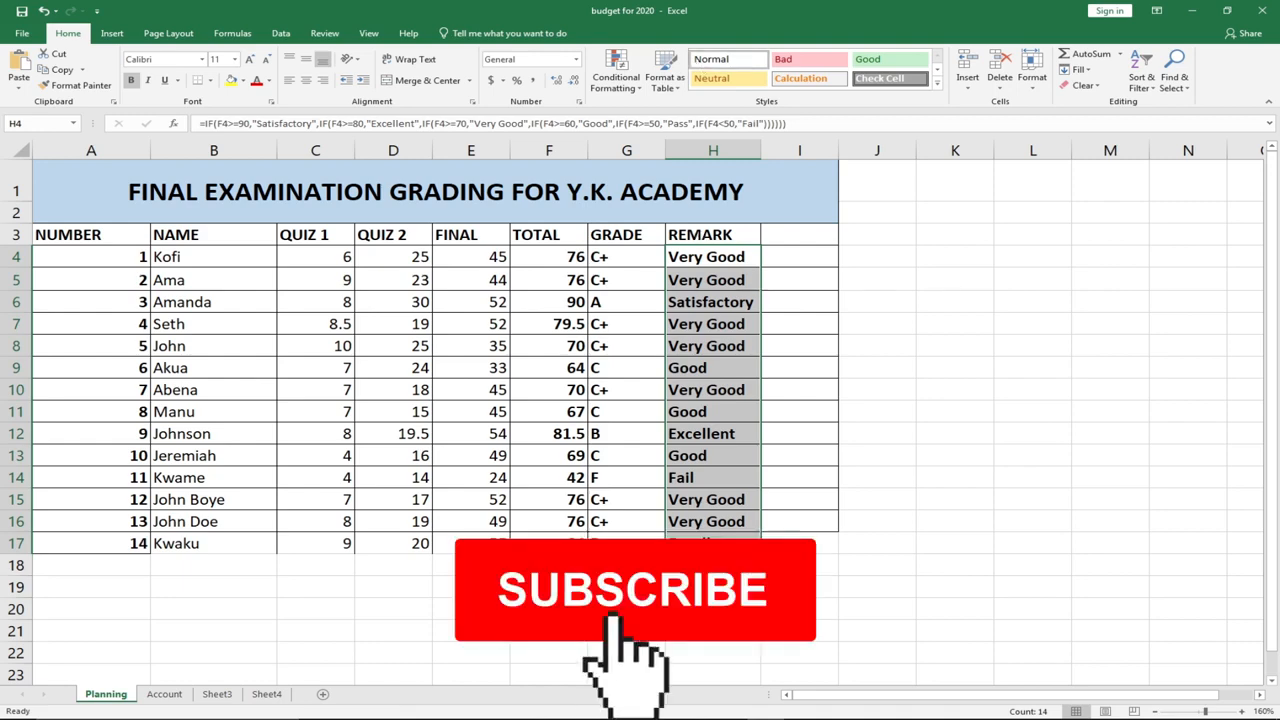
click(840, 707)
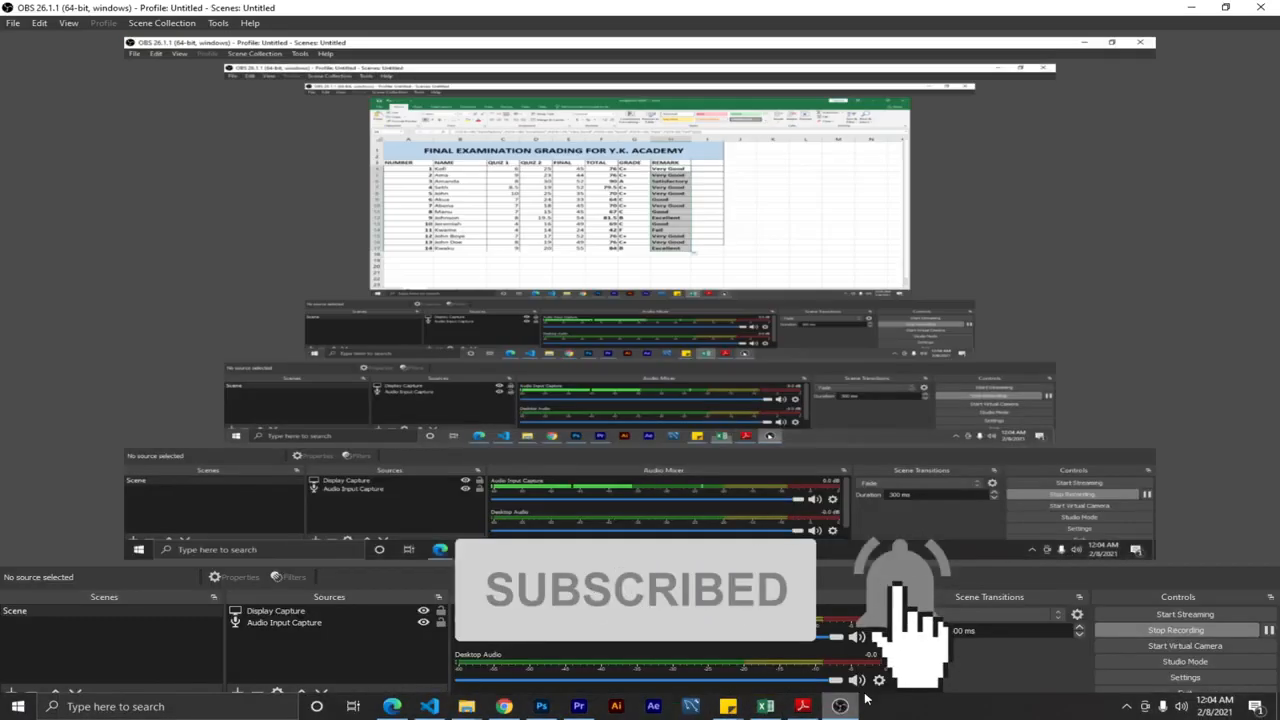